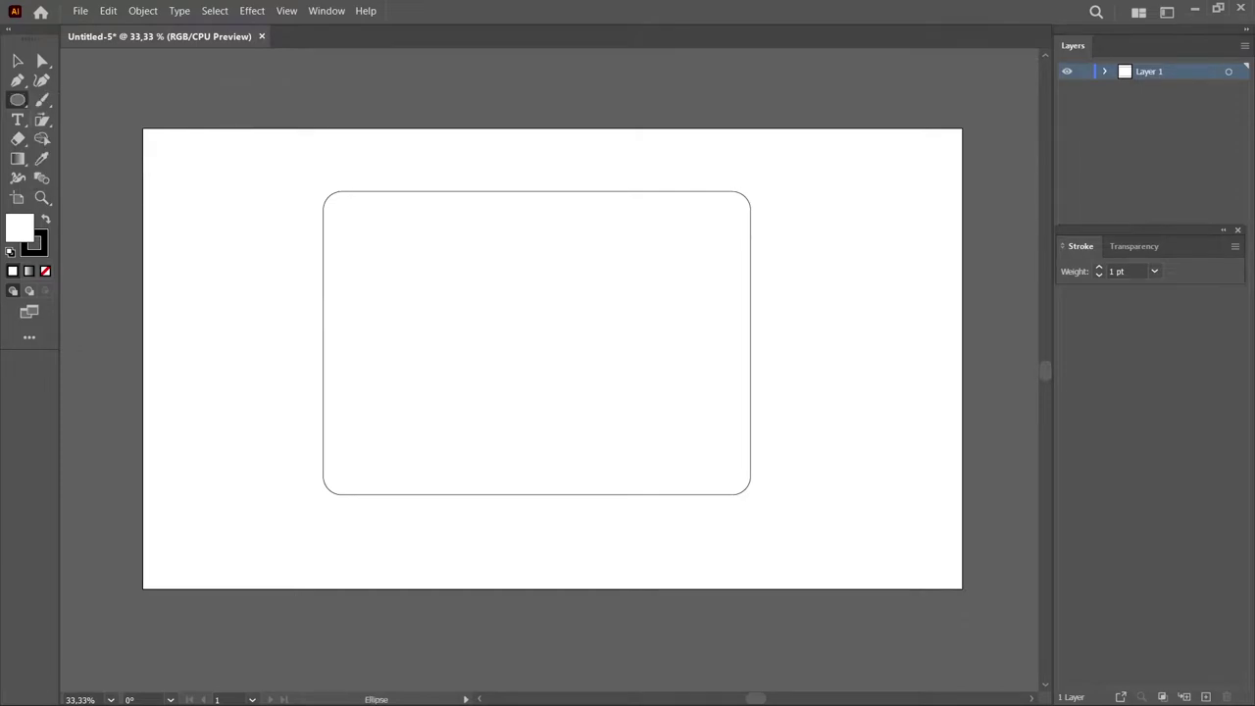
- Shift the middle and right small circles left so the three sit evenly spaced
mouse_move(216, 264)
left_mouse_down()
mouse_move(245, 286)
mouse_move(222, 296)
mouse_move(337, 406)
mouse_move(496, 403)
mouse_move(486, 404)
left_mouse_up()
key("ctrl+z")
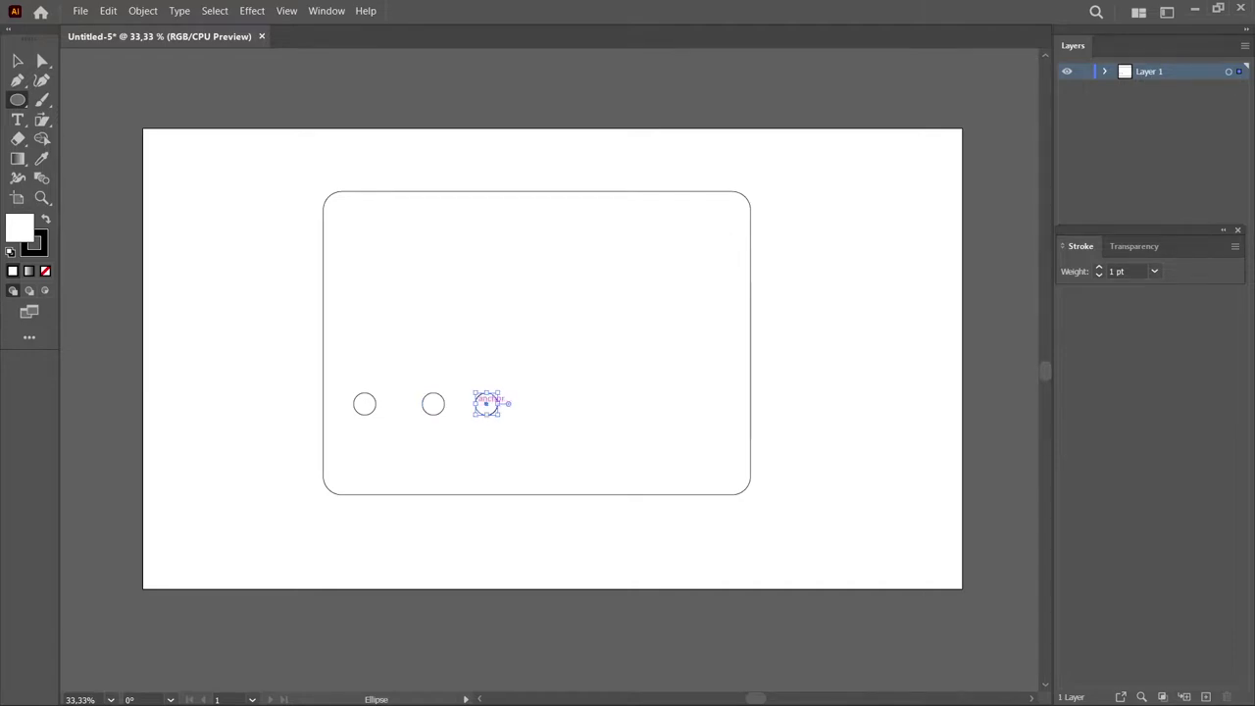
key("a")
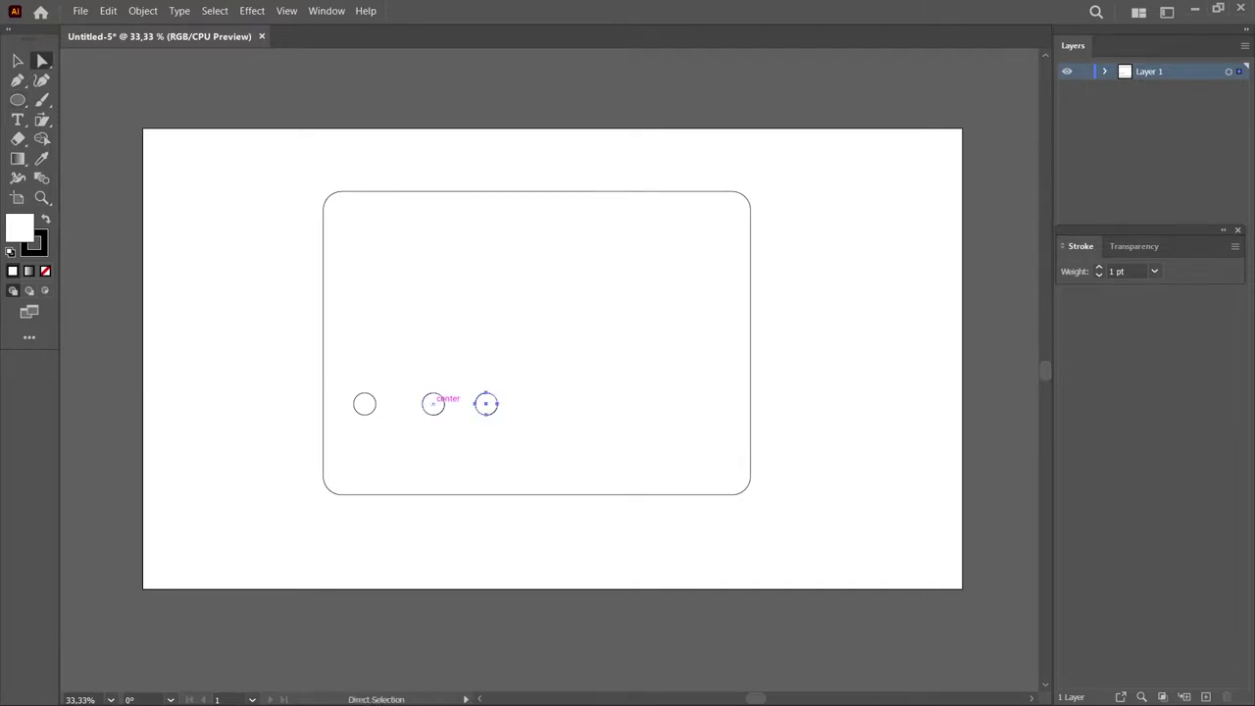
mouse_move(432, 404)
left_mouse_down()
mouse_move(416, 403)
mouse_move(461, 404)
mouse_move(412, 404)
left_mouse_up()
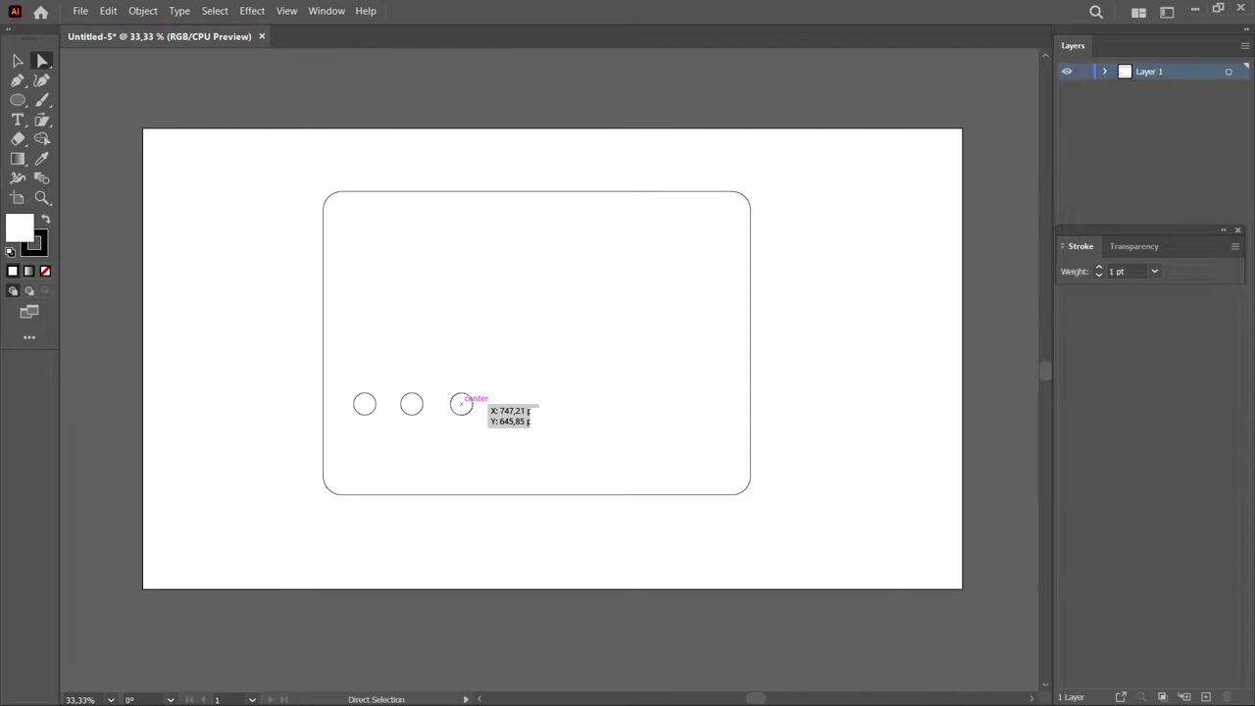
left_click_drag(460, 404, 454, 404)
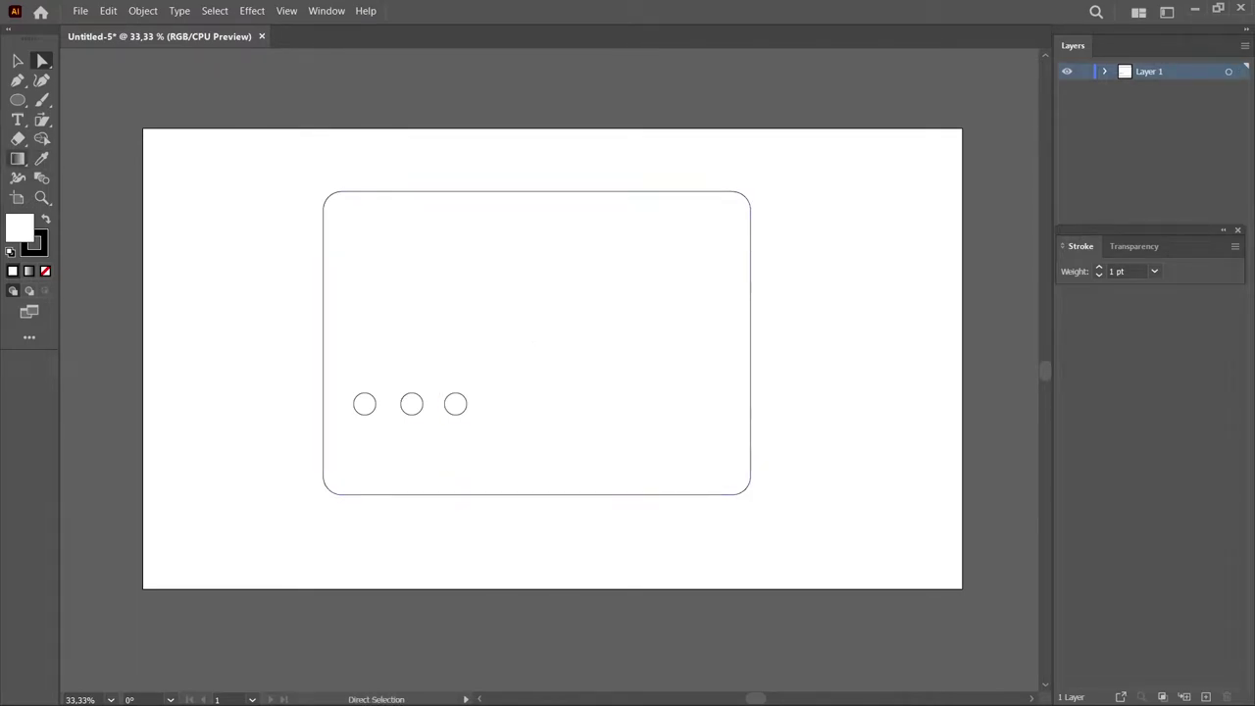
left_click(18, 99)
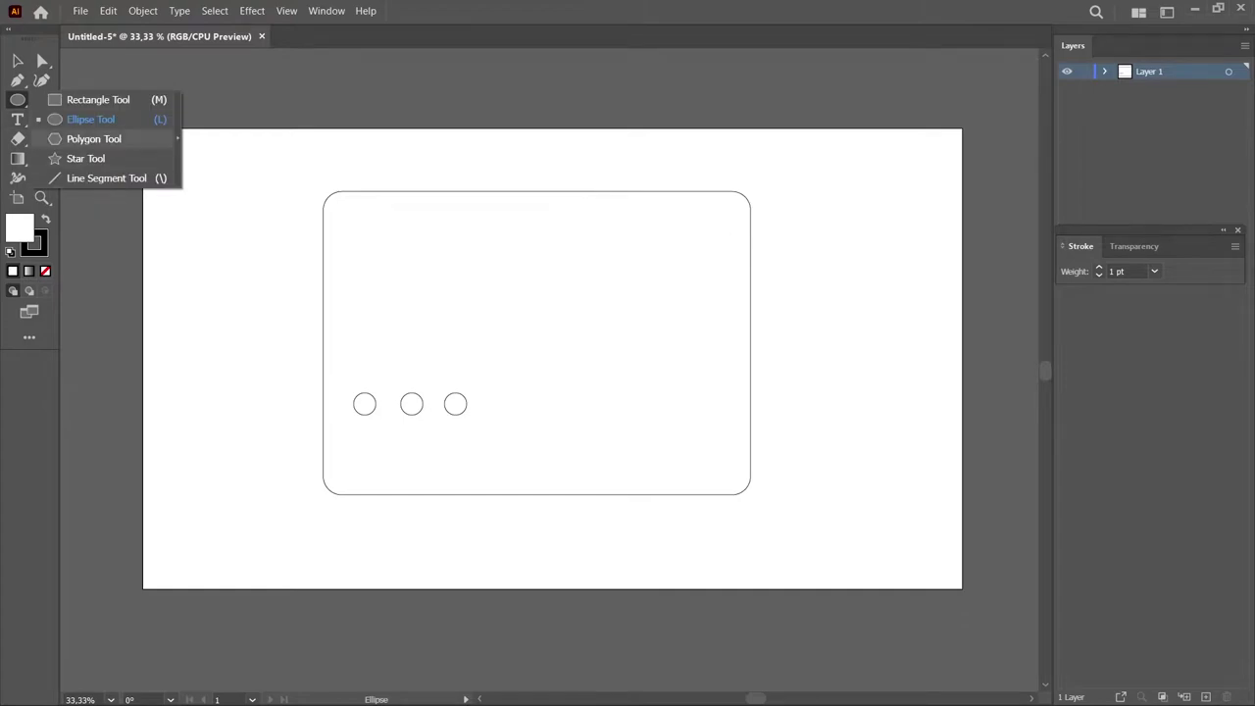
- Draw a wide screen rectangle across the upper device and nudge it left to centre it
left_click(88, 99)
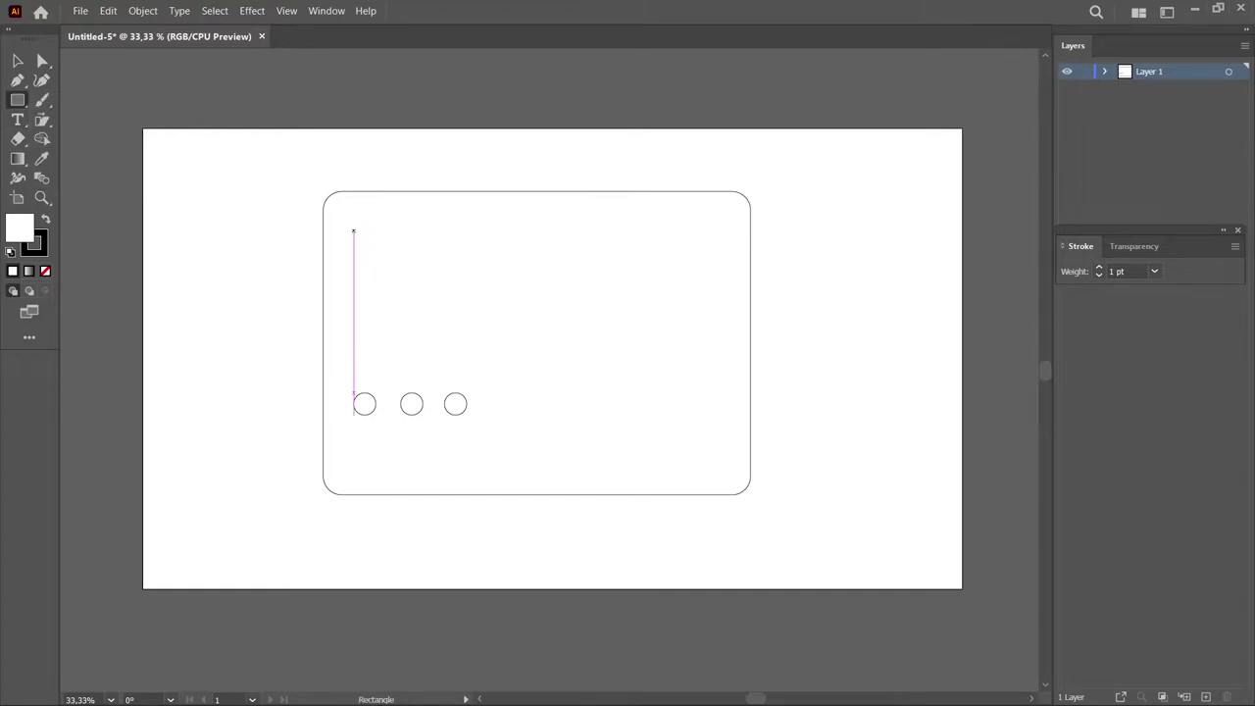
left_click_drag(354, 235, 725, 349)
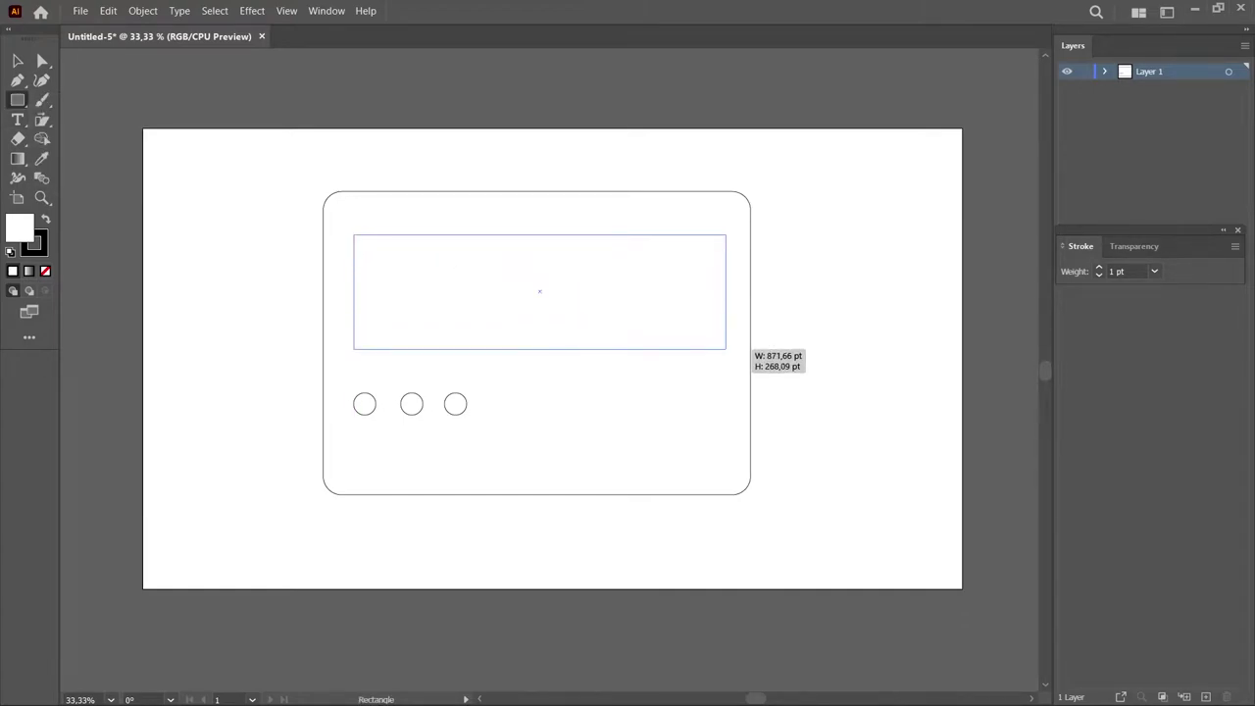
key("a")
left_click_drag(539, 291, 535, 291)
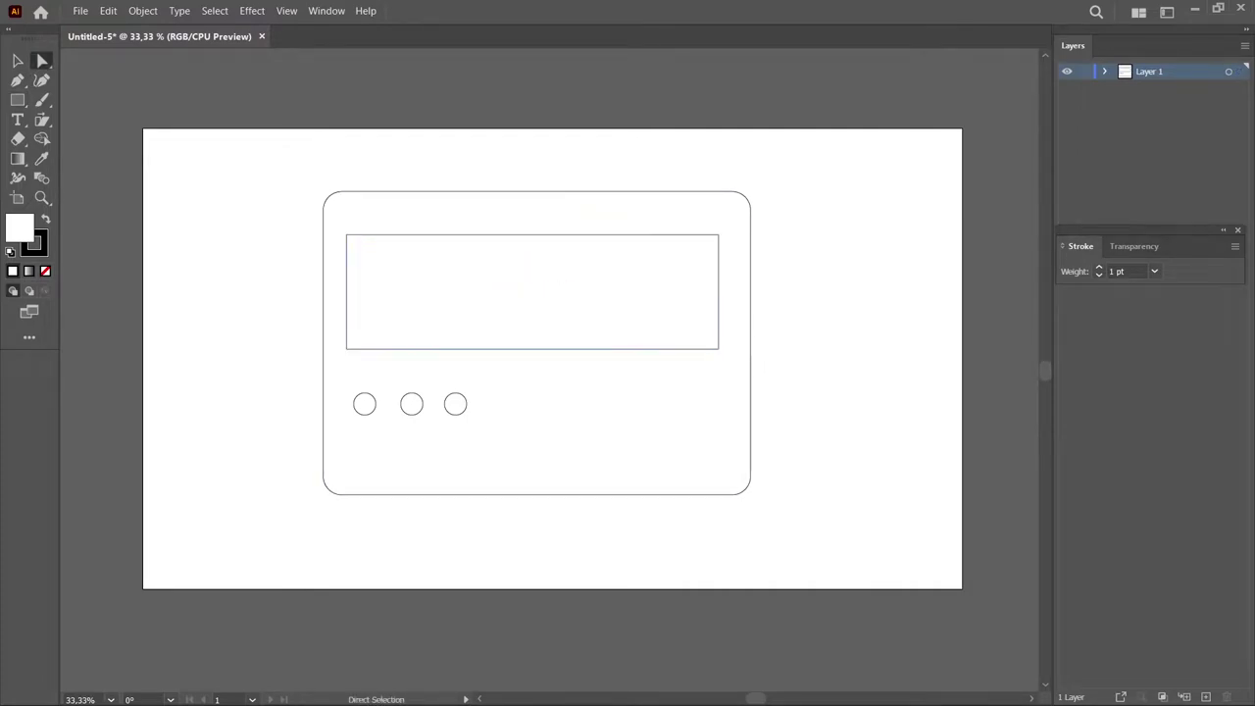
left_click(588, 441)
mouse_move(17, 99)
left_mouse_down()
mouse_move(94, 138)
mouse_move(98, 99)
left_mouse_up()
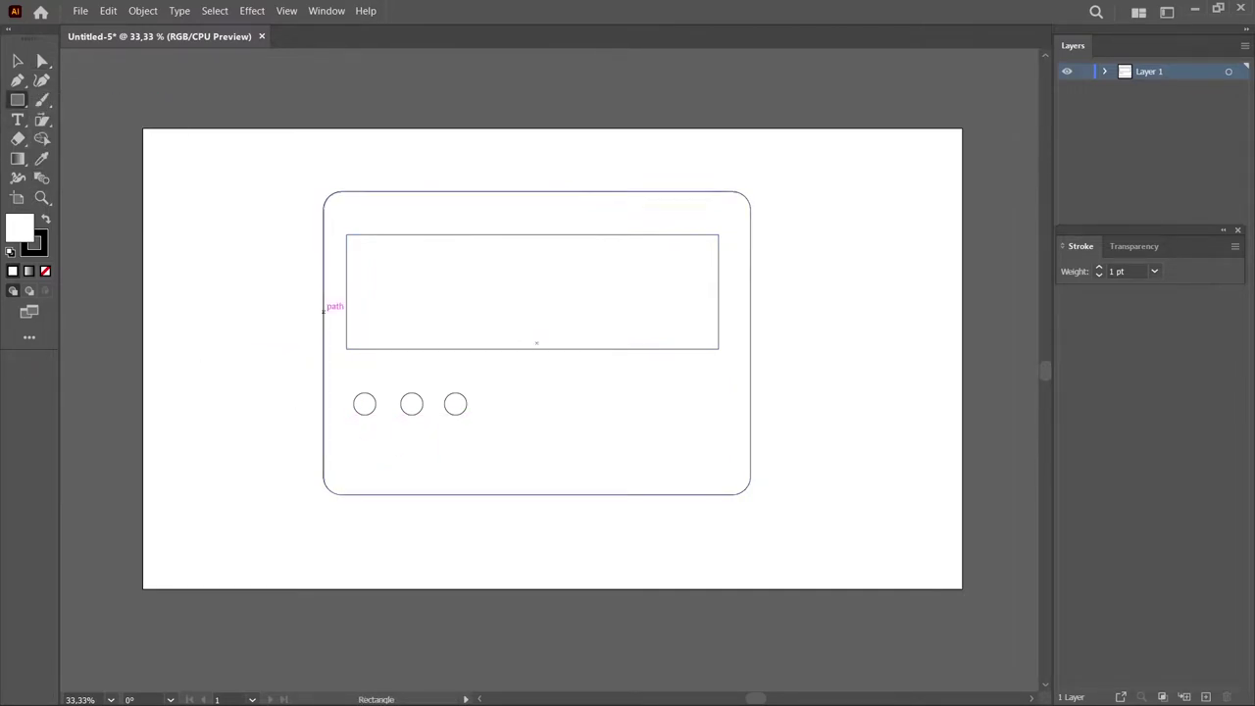
key("ctrl+minus")
left_click_drag(458, 106, 566, 147)
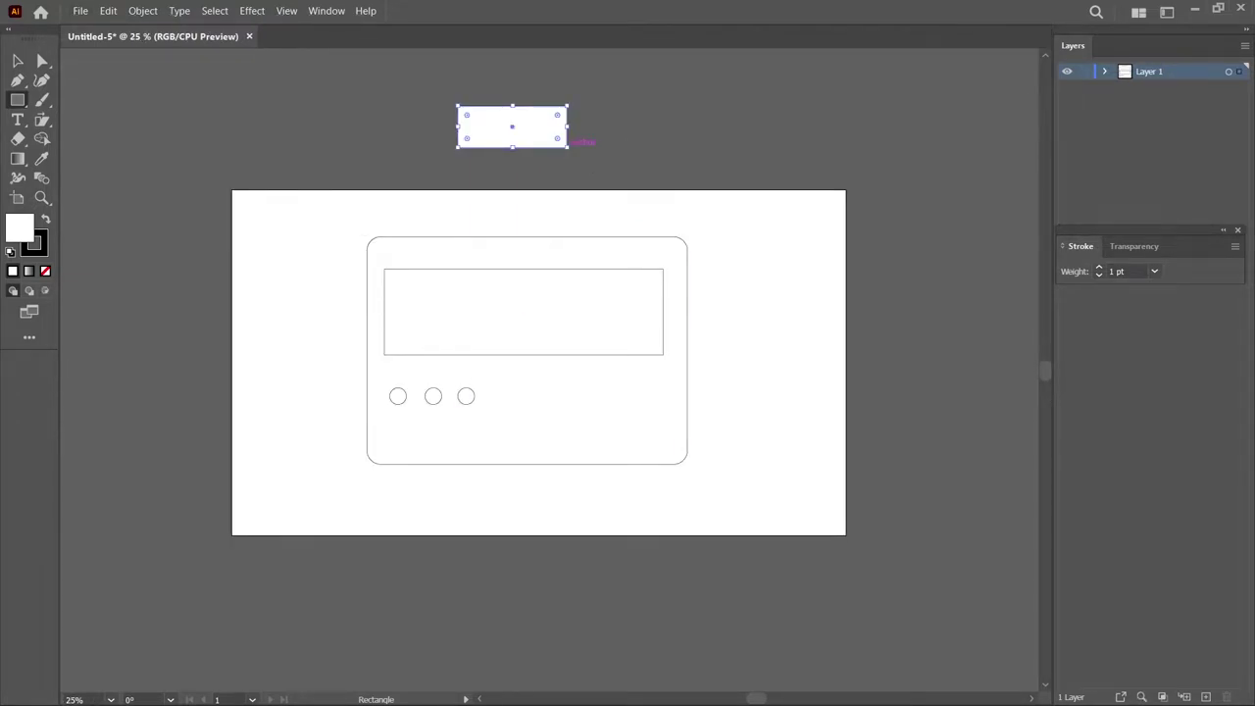
key("a")
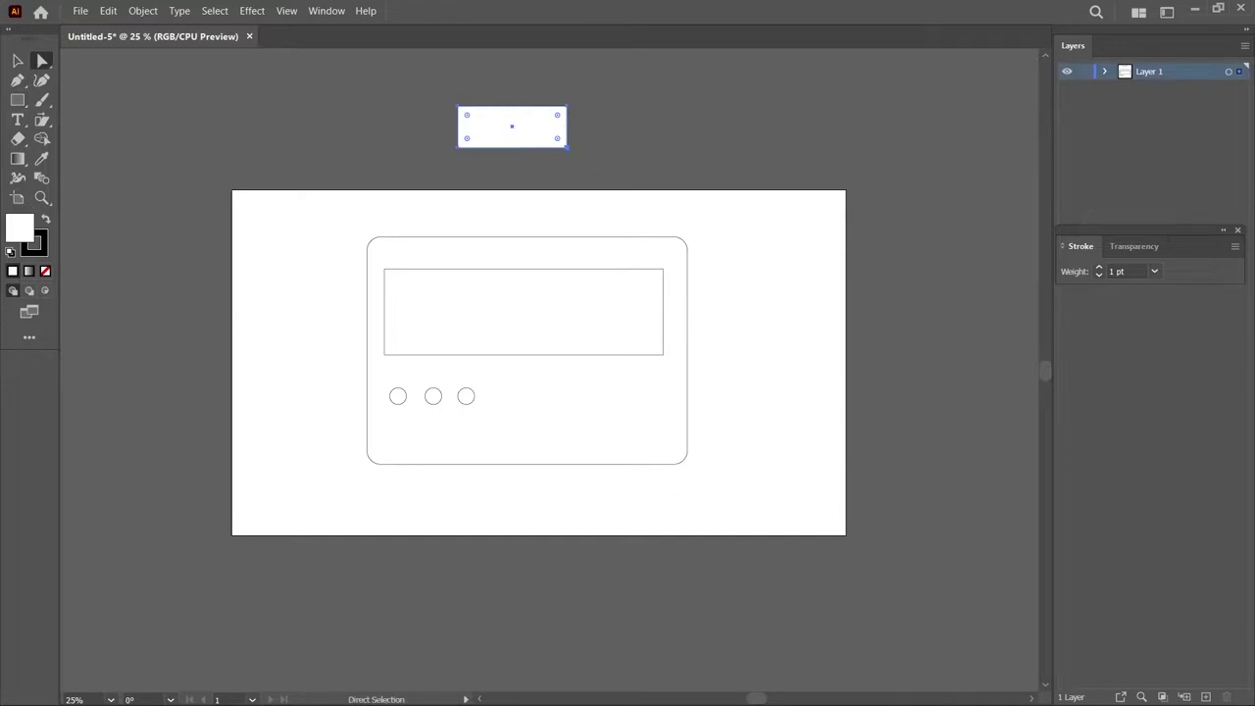
left_click_drag(466, 115, 480, 126)
key("v")
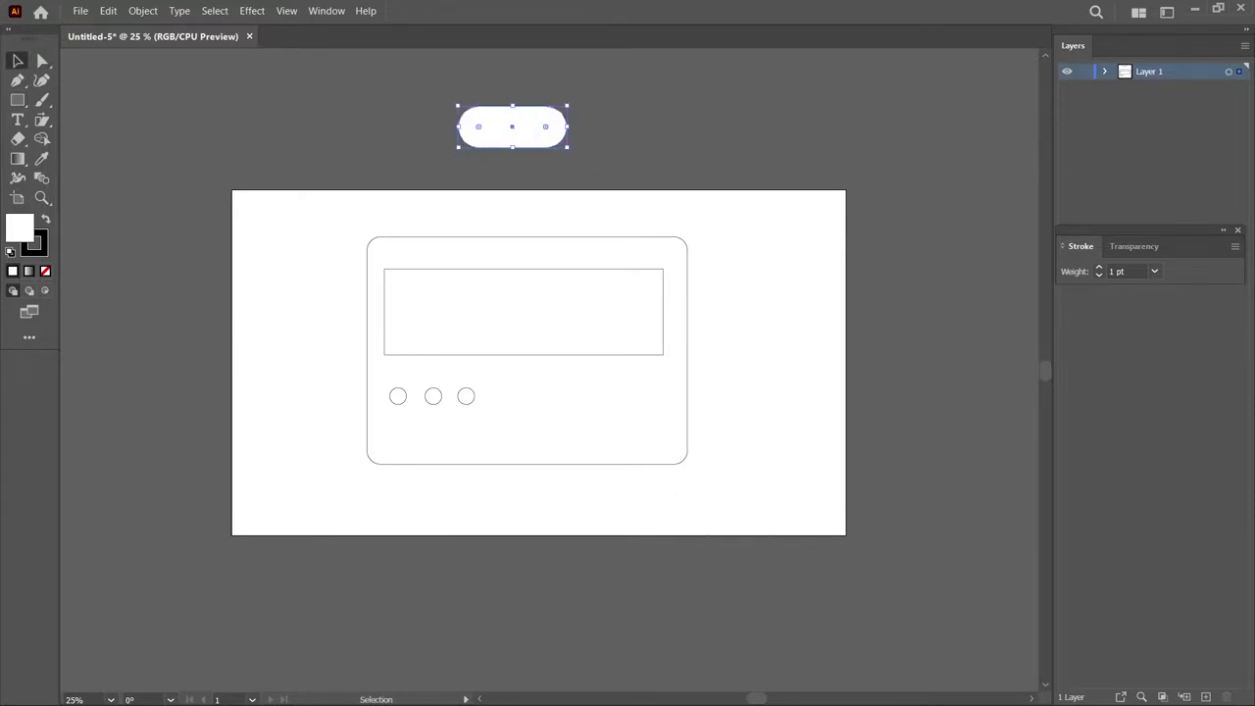
mouse_move(567, 147)
left_mouse_down()
mouse_move(599, 148)
mouse_move(526, 127)
mouse_move(413, 429)
mouse_move(435, 429)
left_mouse_up()
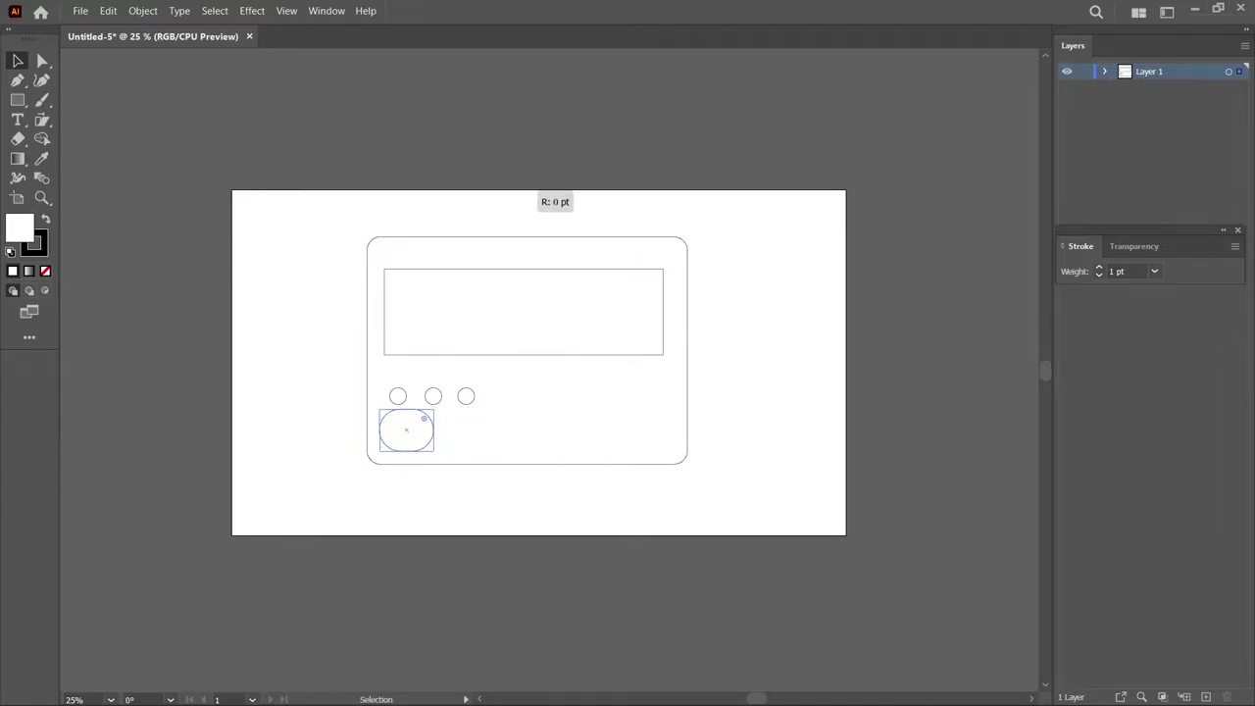
key("a")
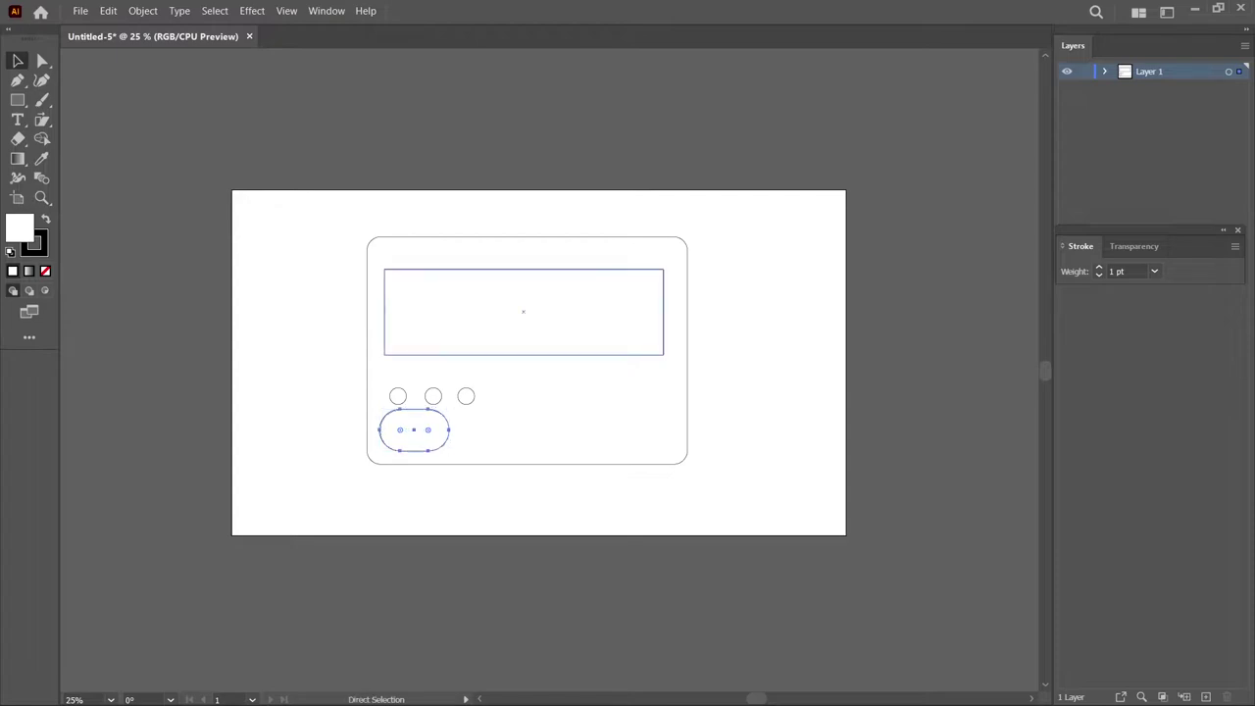
mouse_move(411, 429)
left_mouse_down()
mouse_move(495, 127)
mouse_move(565, 126)
left_mouse_up()
key("v")
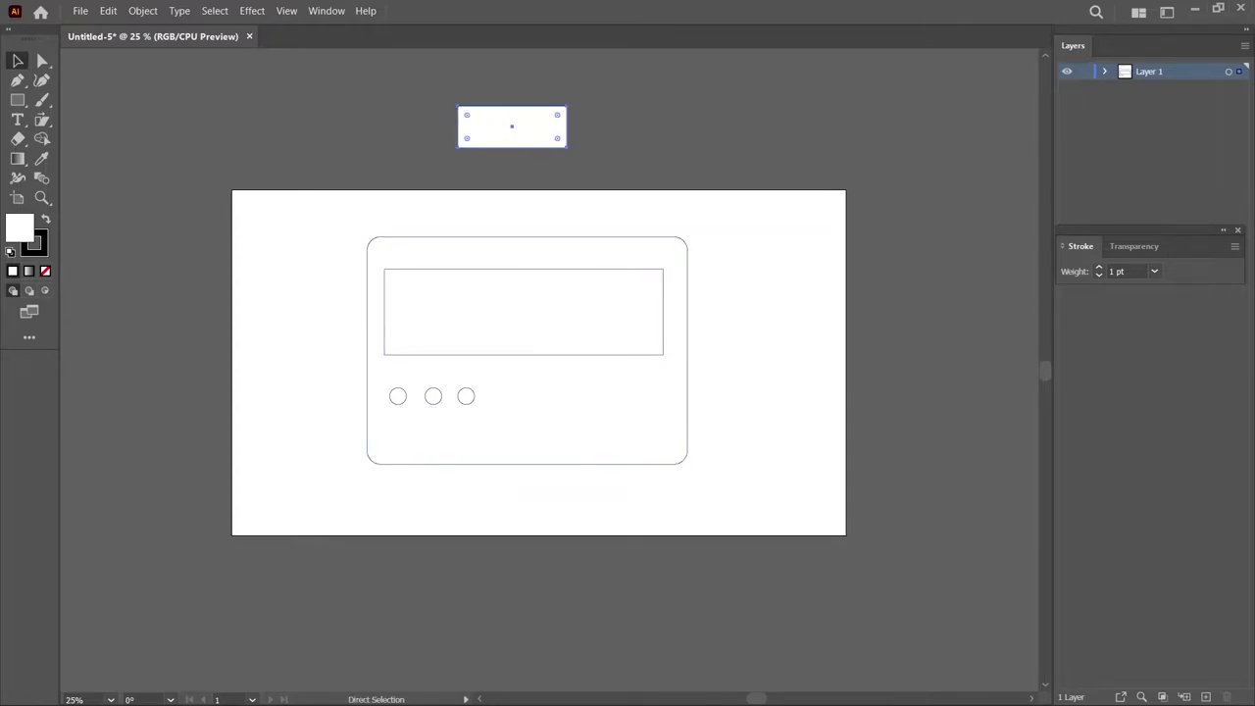
key("Delete")
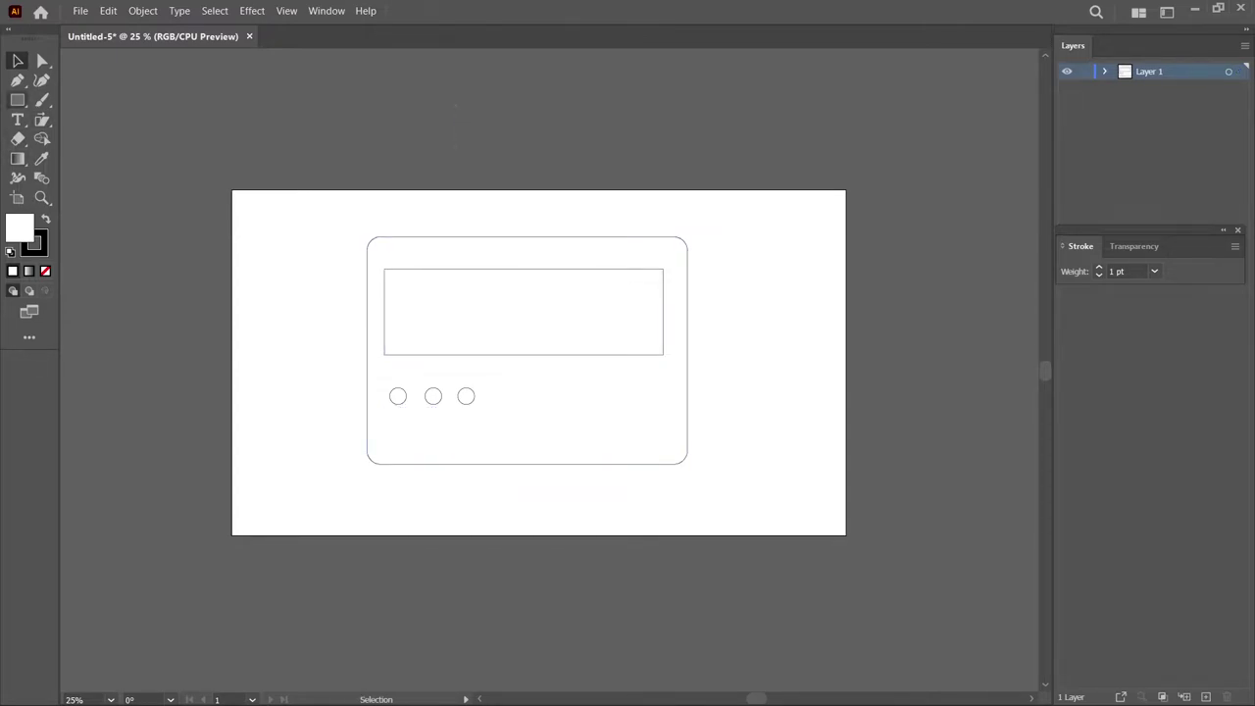
- Draw a rectangle, round it into a pill below the circles, and copy it into three buttons
left_click(17, 99)
mouse_move(471, 103)
left_mouse_down()
mouse_move(518, 126)
mouse_move(499, 114)
mouse_move(455, 395)
mouse_move(406, 438)
left_mouse_up()
key("a")
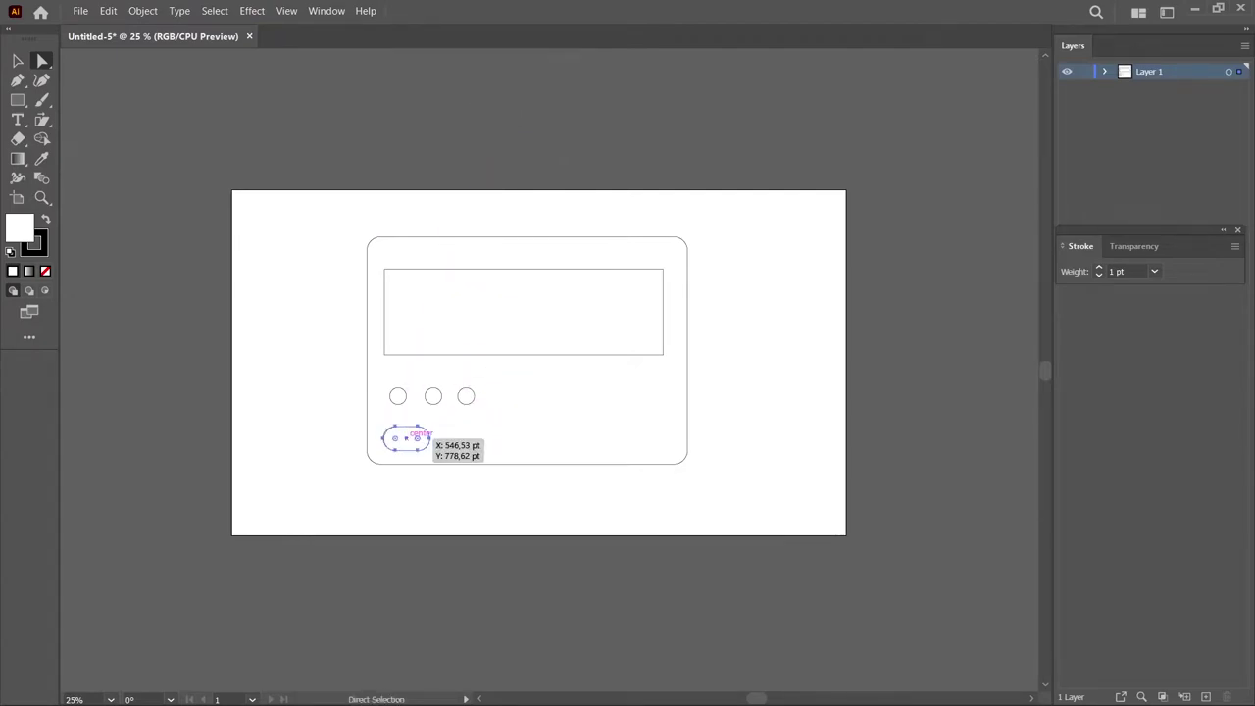
left_click_drag(382, 438, 538, 438)
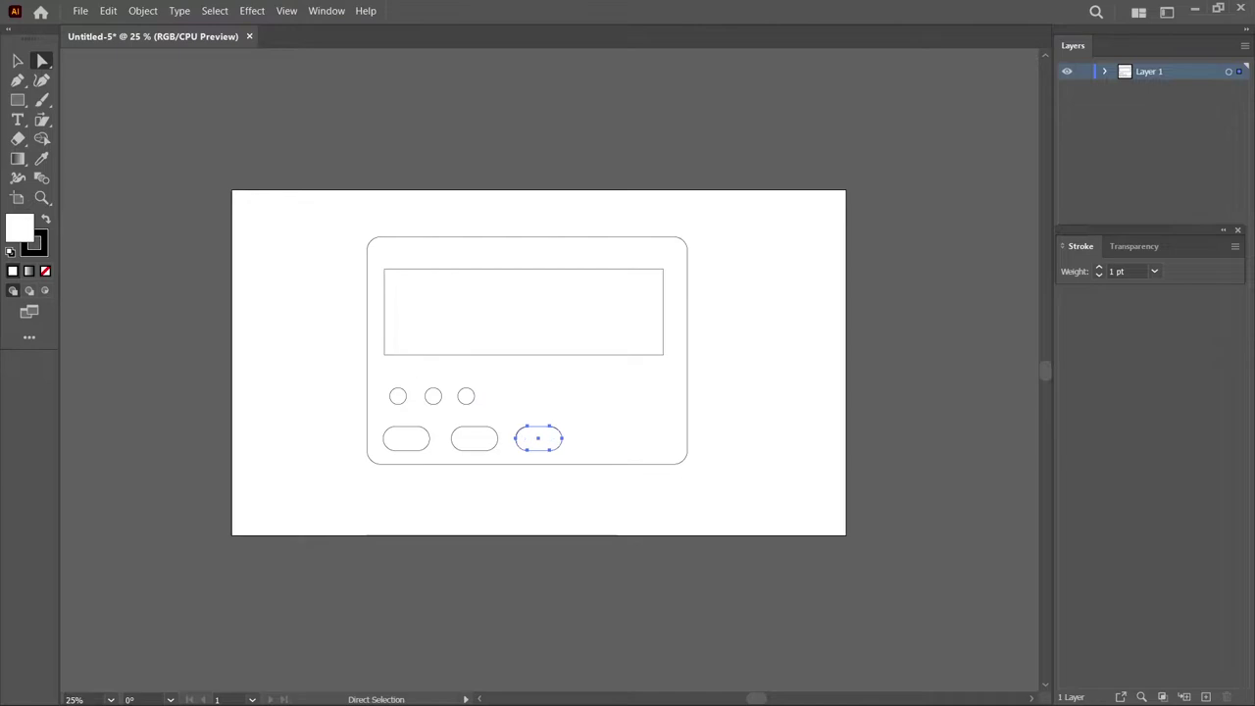
key("ctrl+shift+a")
- Place a narrow rounded slot on the device top and repeat copies into a row of eleven
left_click(17, 99)
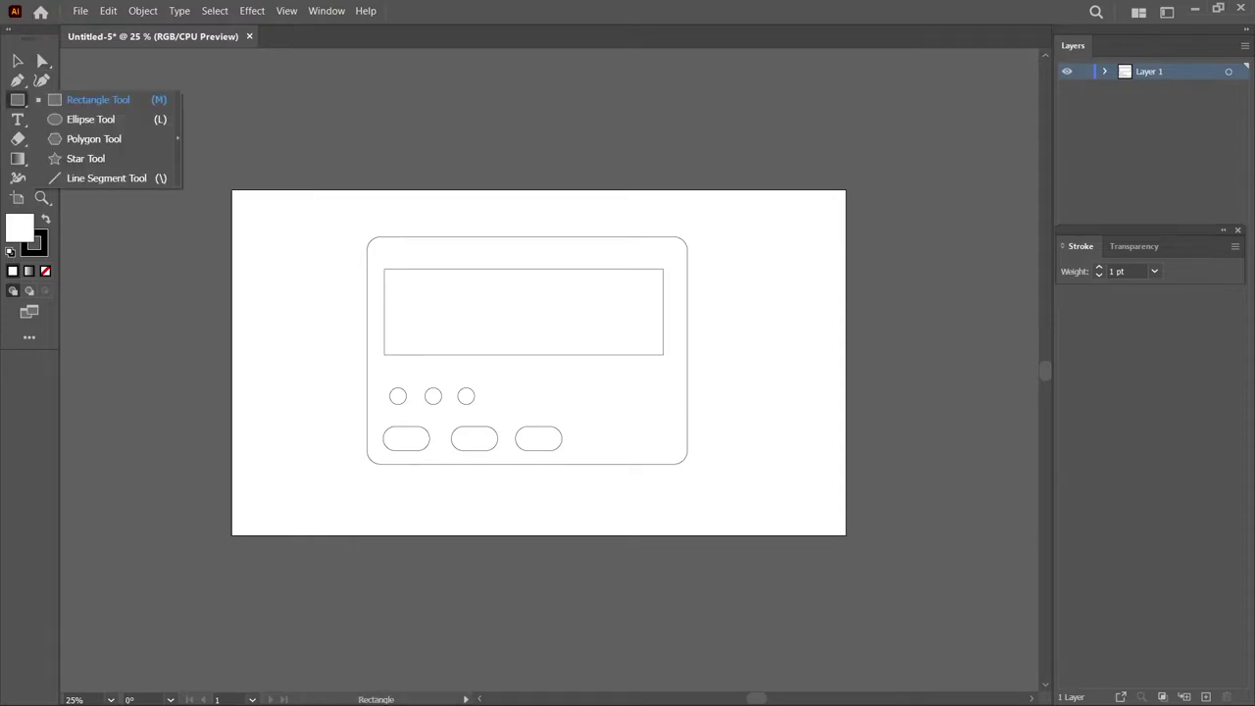
left_click(98, 99)
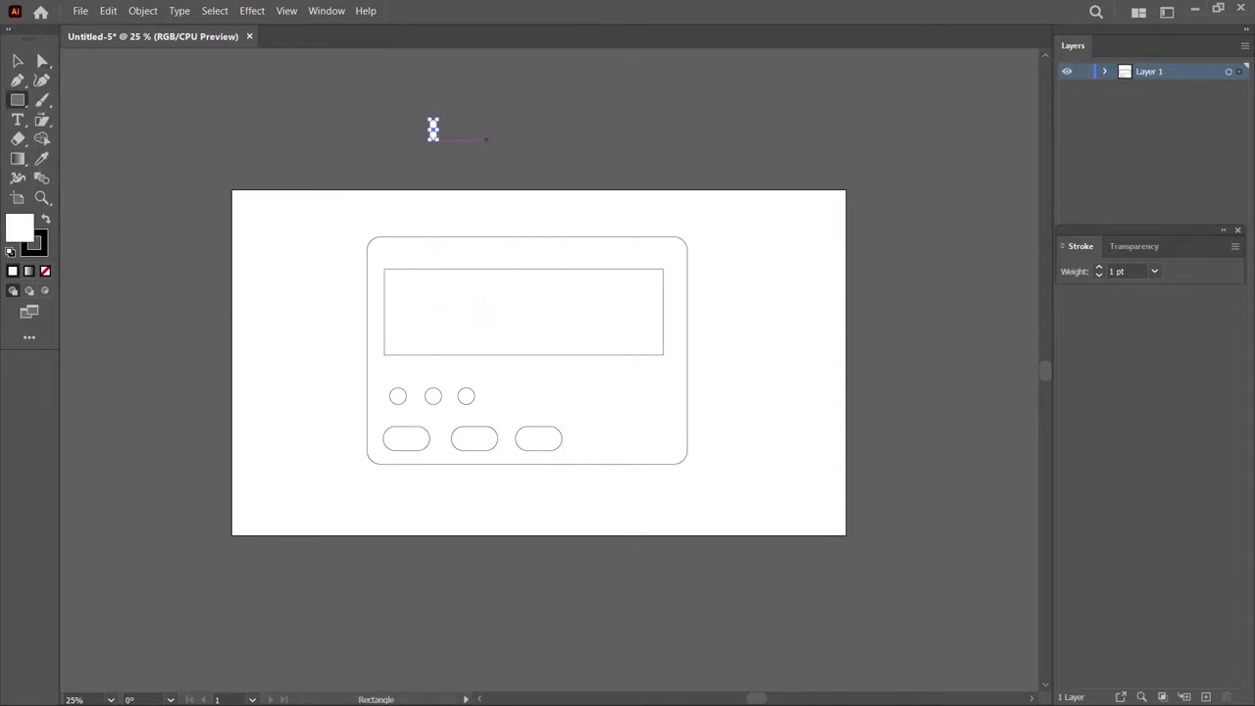
key("a")
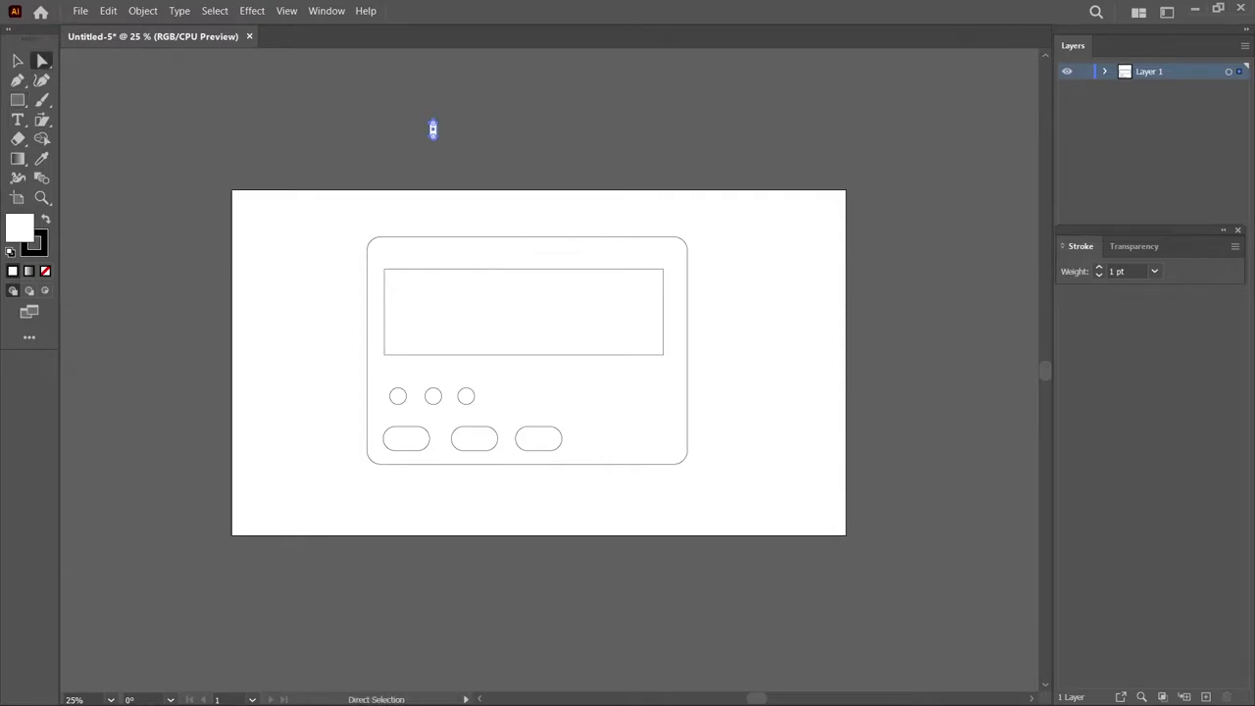
mouse_move(432, 129)
left_mouse_down()
mouse_move(420, 252)
mouse_move(442, 253)
left_mouse_up()
key("ctrl+d")
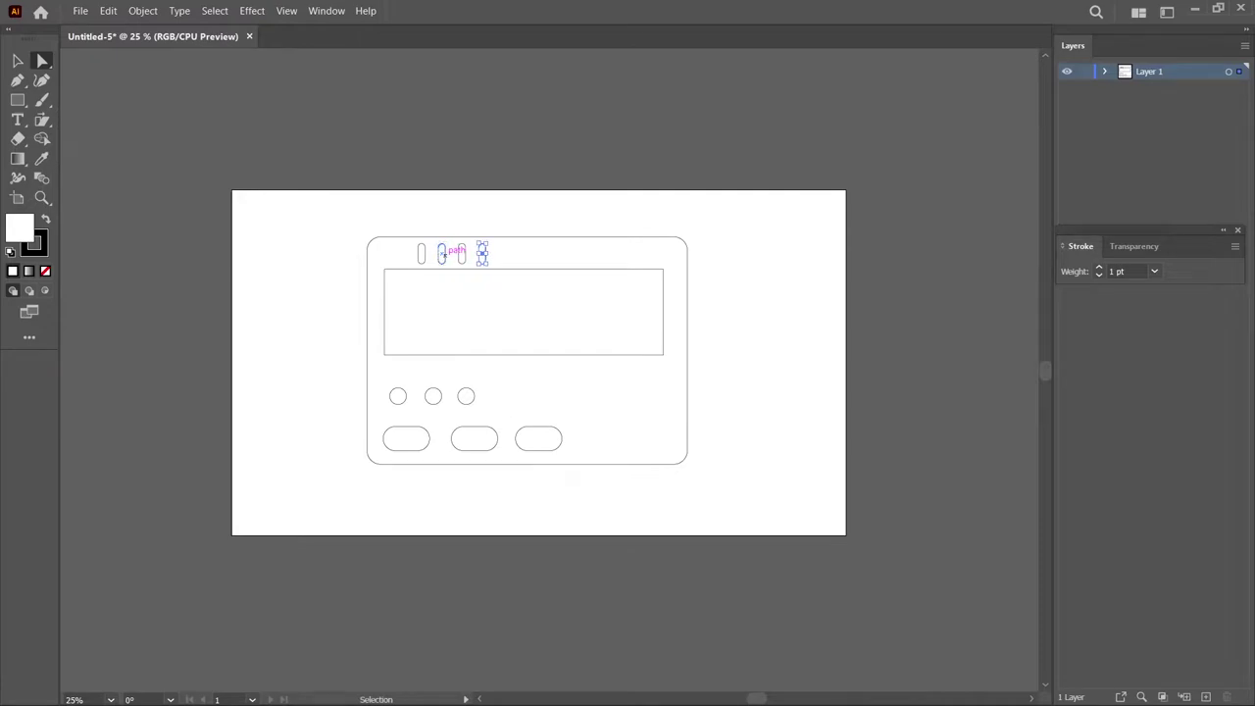
key("ctrl+d")
key("ctrl+d")
key("ctrl+d")
key("ctrl+d")
key("ctrl+d")
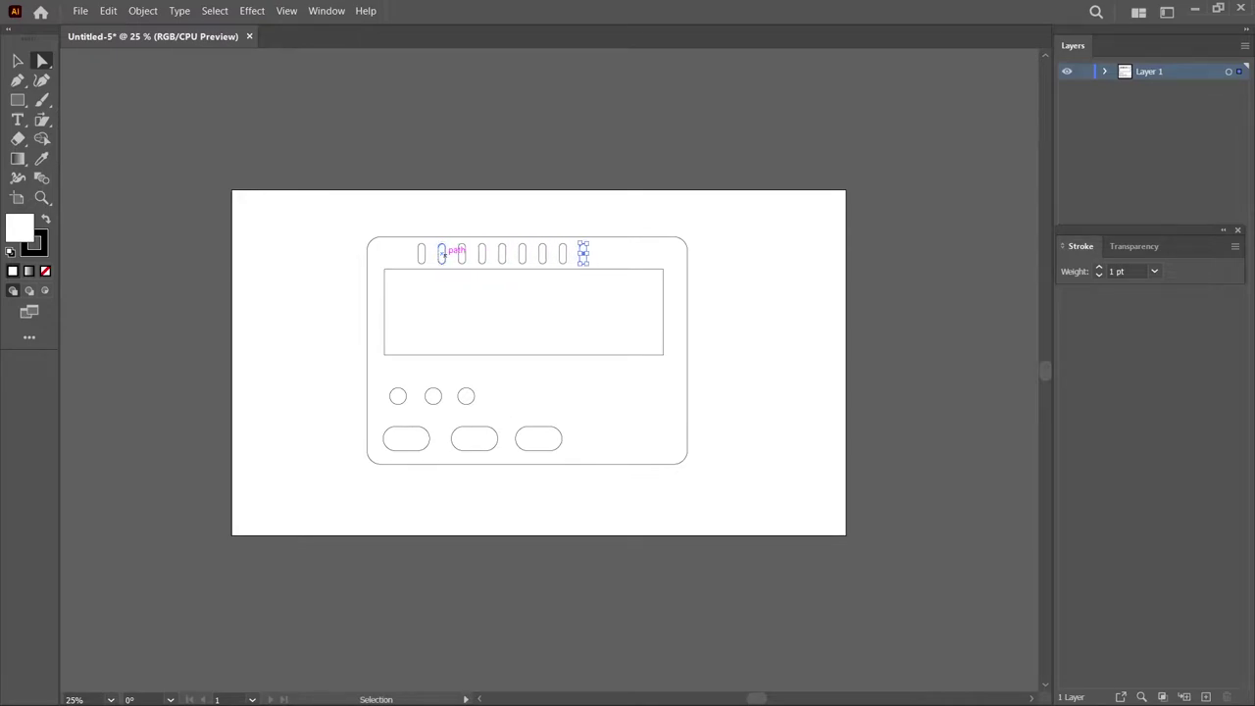
key("ctrl+d")
key("ctrl+d")
key("ctrl+shift+a")
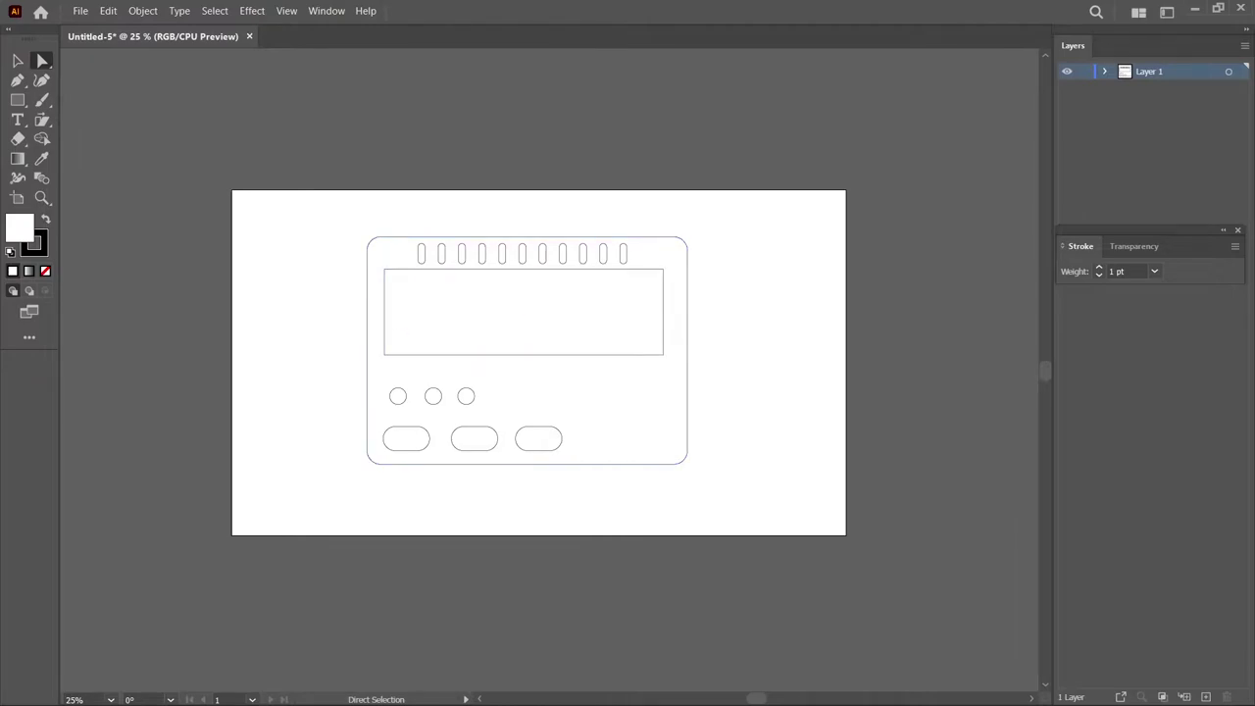
left_click(17, 100)
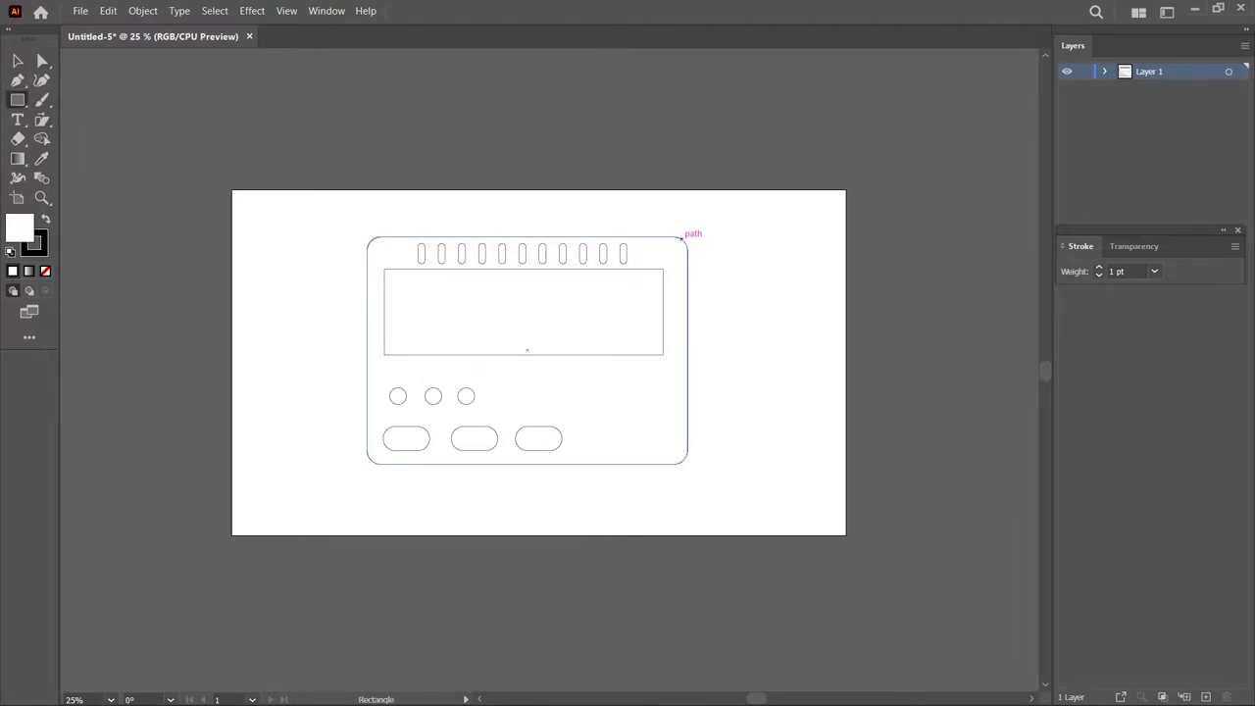
left_click_drag(681, 237, 746, 367)
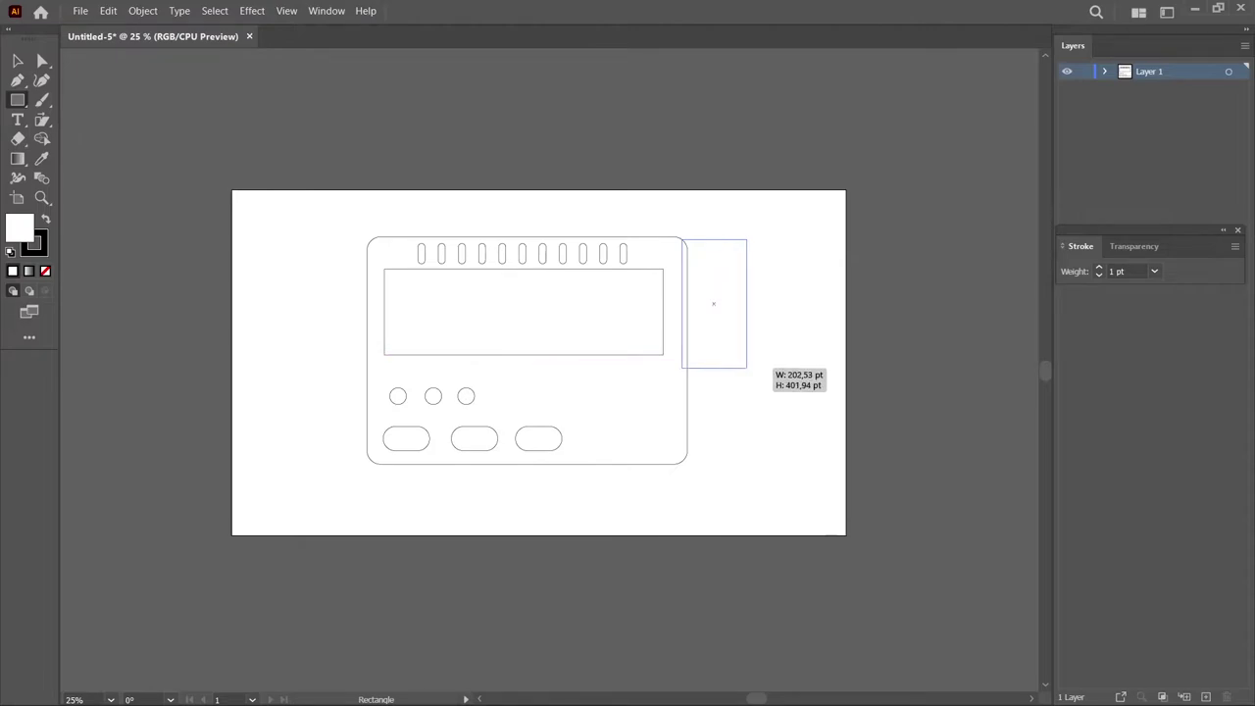
key("ctrl+z")
scroll(732, 269, "up", 3)
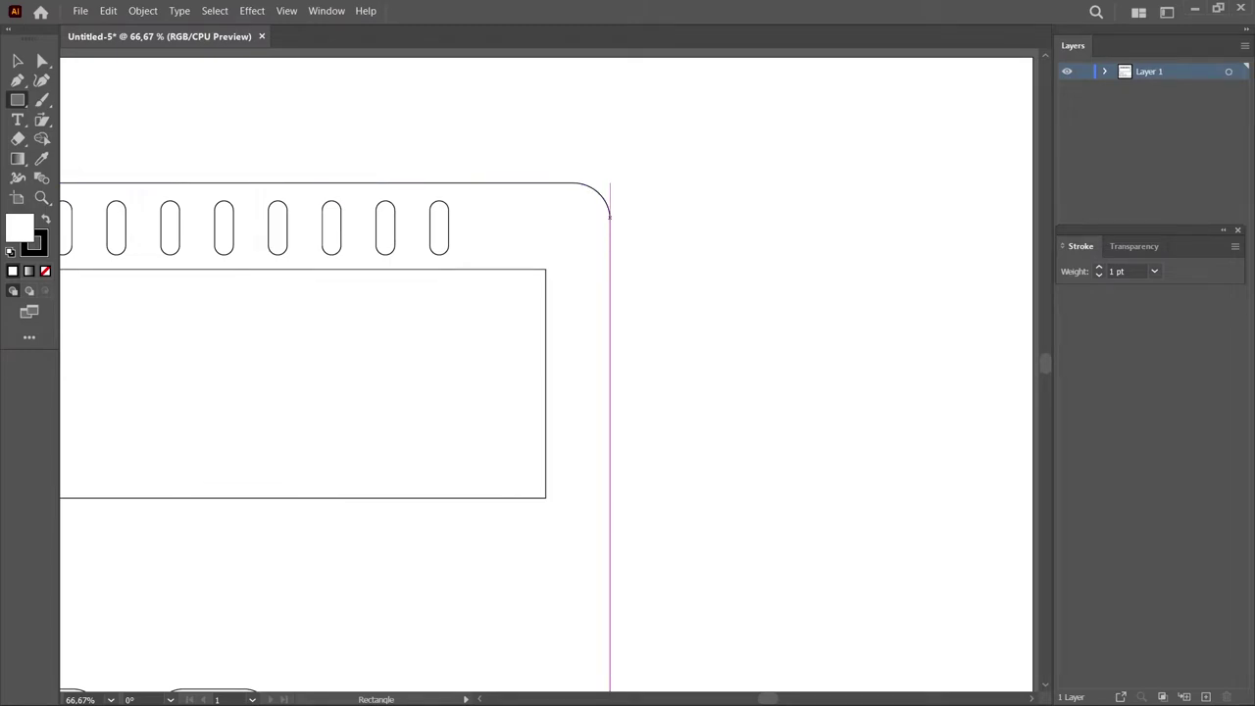
left_click_drag(610, 216, 665, 540)
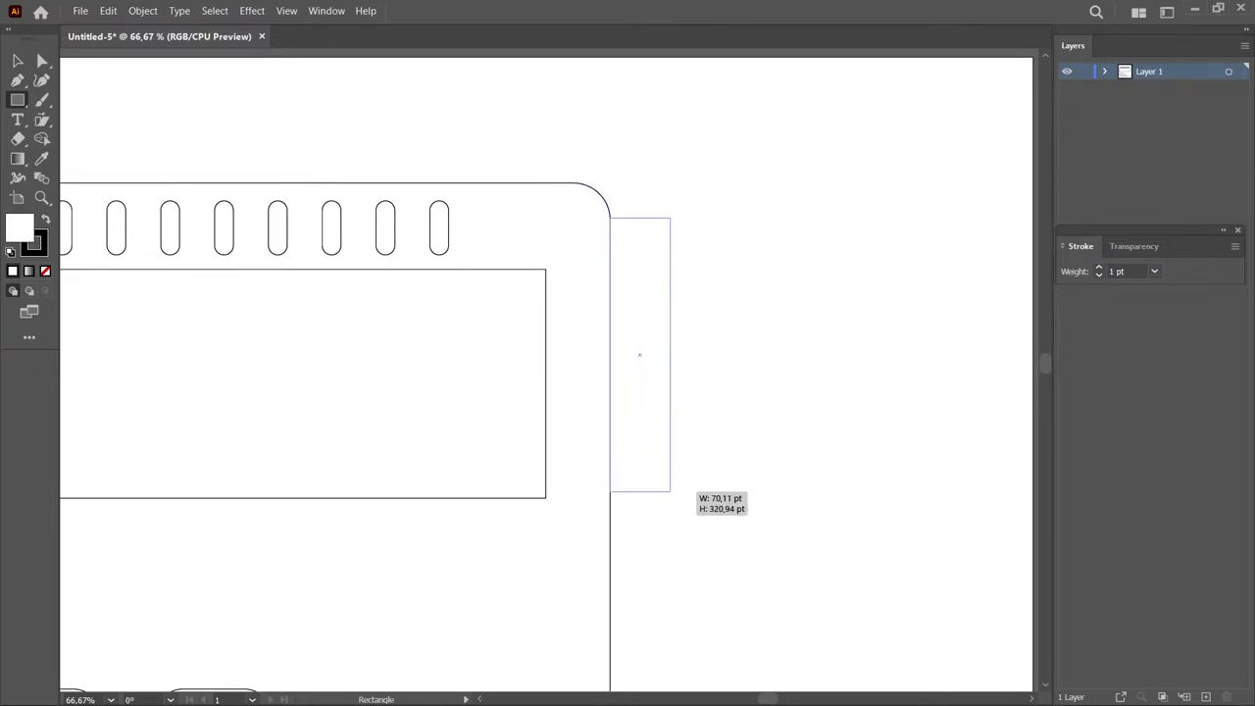
left_click_drag(666, 540, 667, 659)
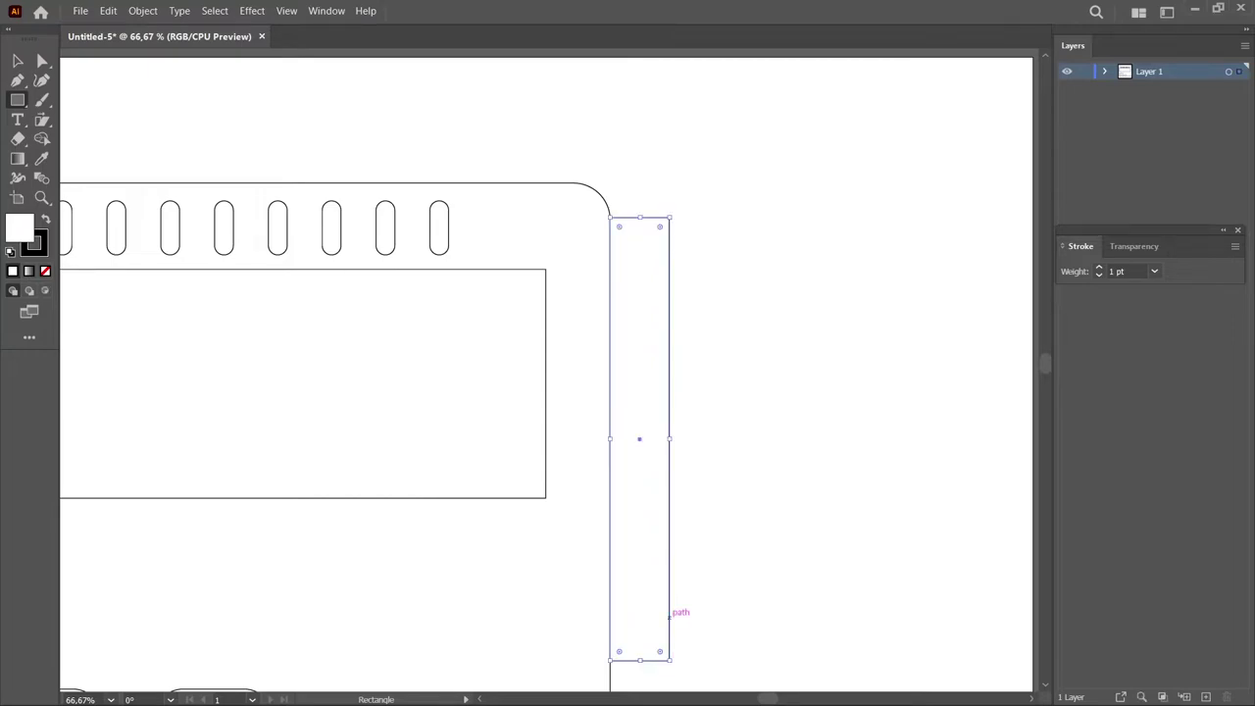
scroll(672, 492, "down", 1)
scroll(677, 496, "down", 2)
scroll(680, 442, "down", 3)
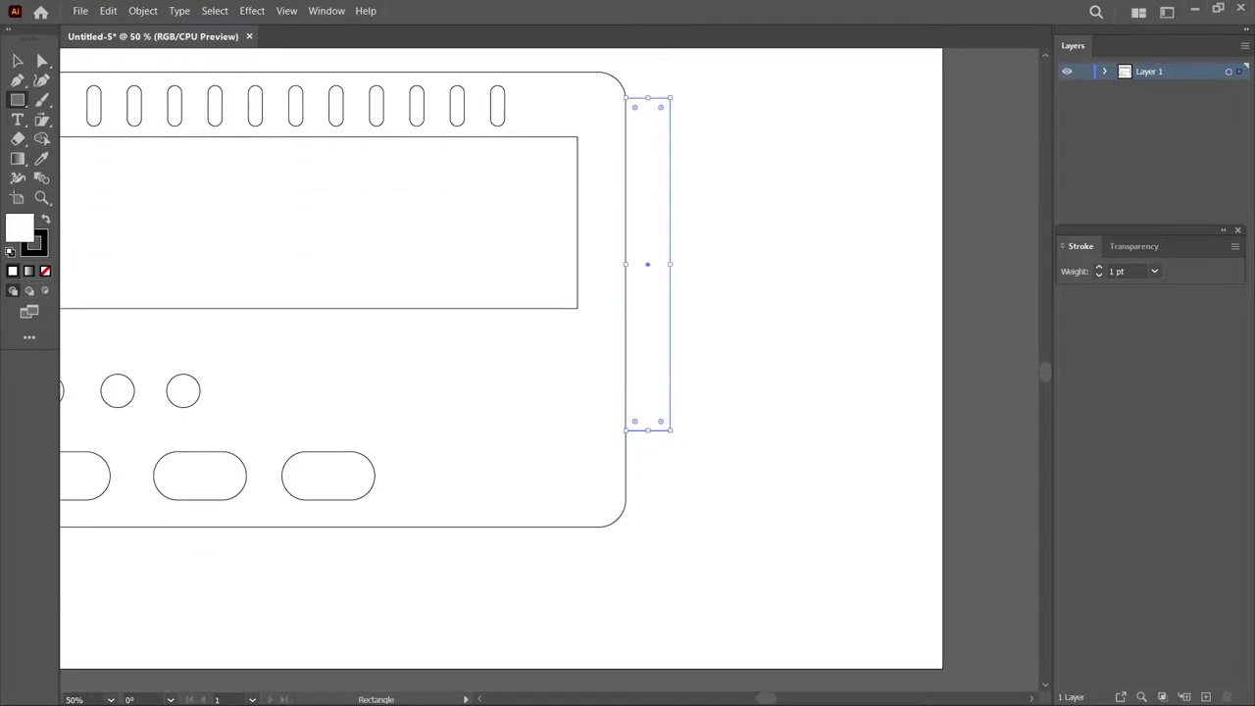
key("a")
key("Delete")
key("m")
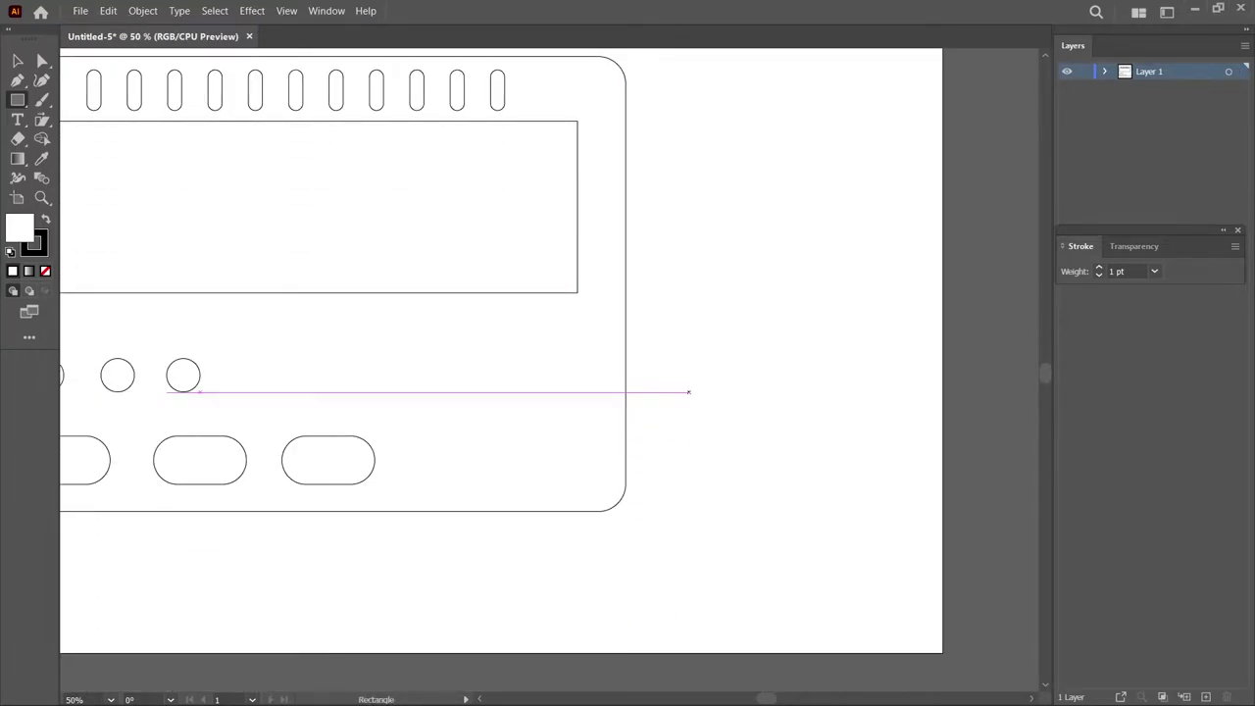
scroll(687, 392, "down", 1)
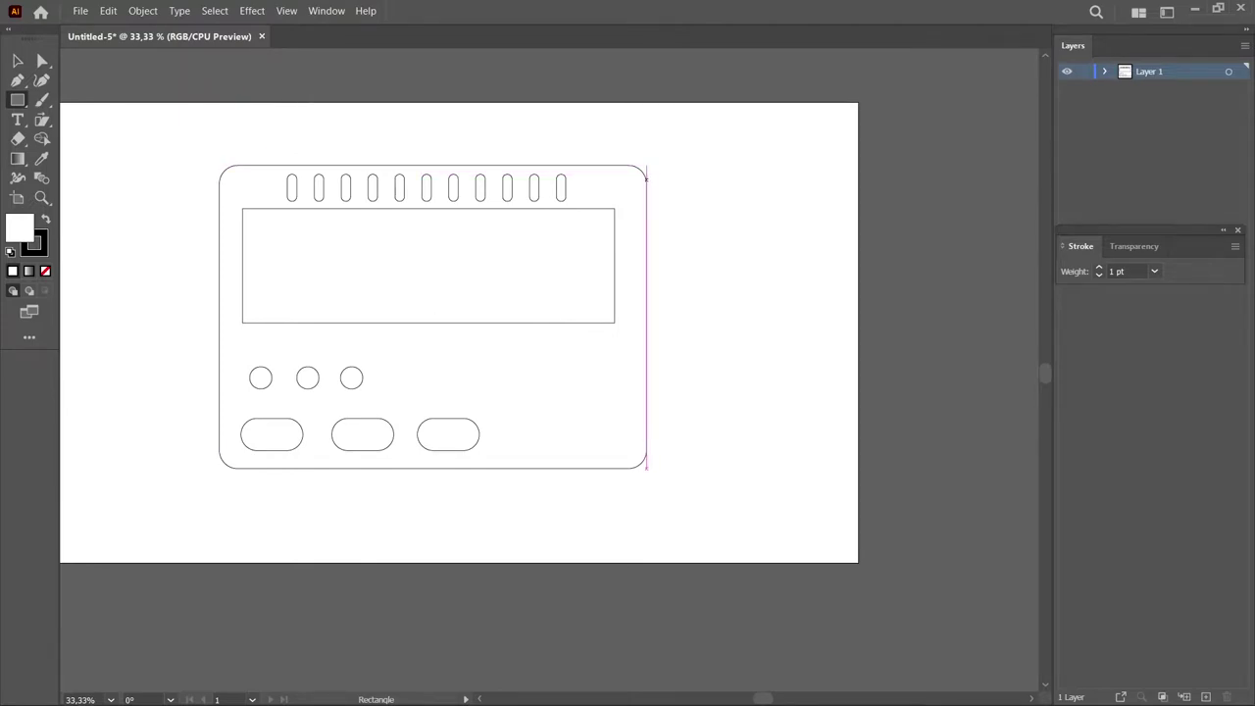
left_click_drag(646, 180, 682, 457)
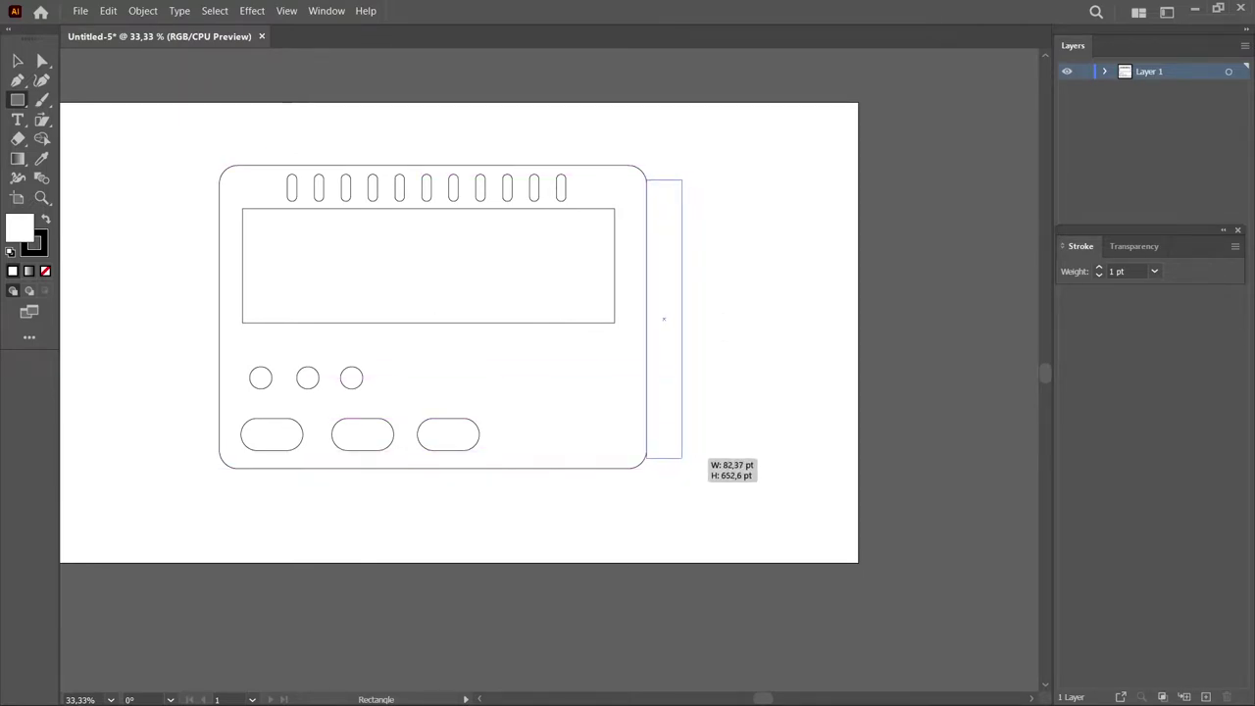
left_click_drag(682, 457, 664, 432)
key("a")
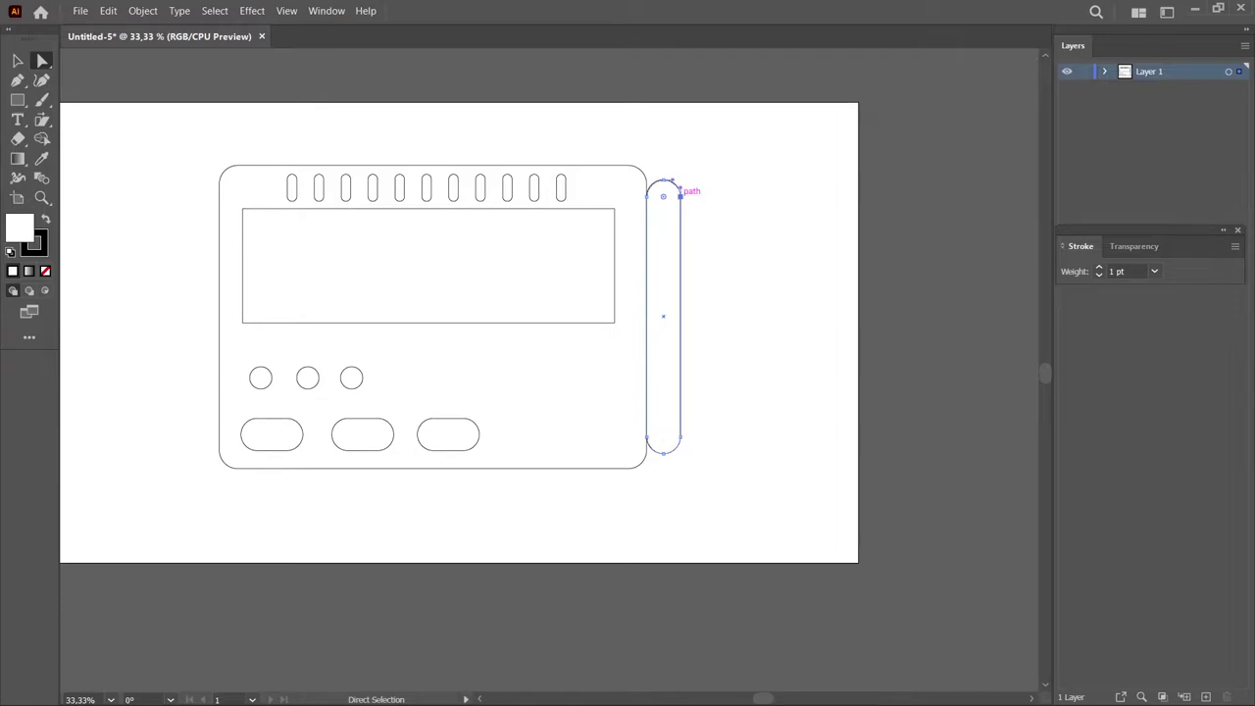
left_click(681, 196)
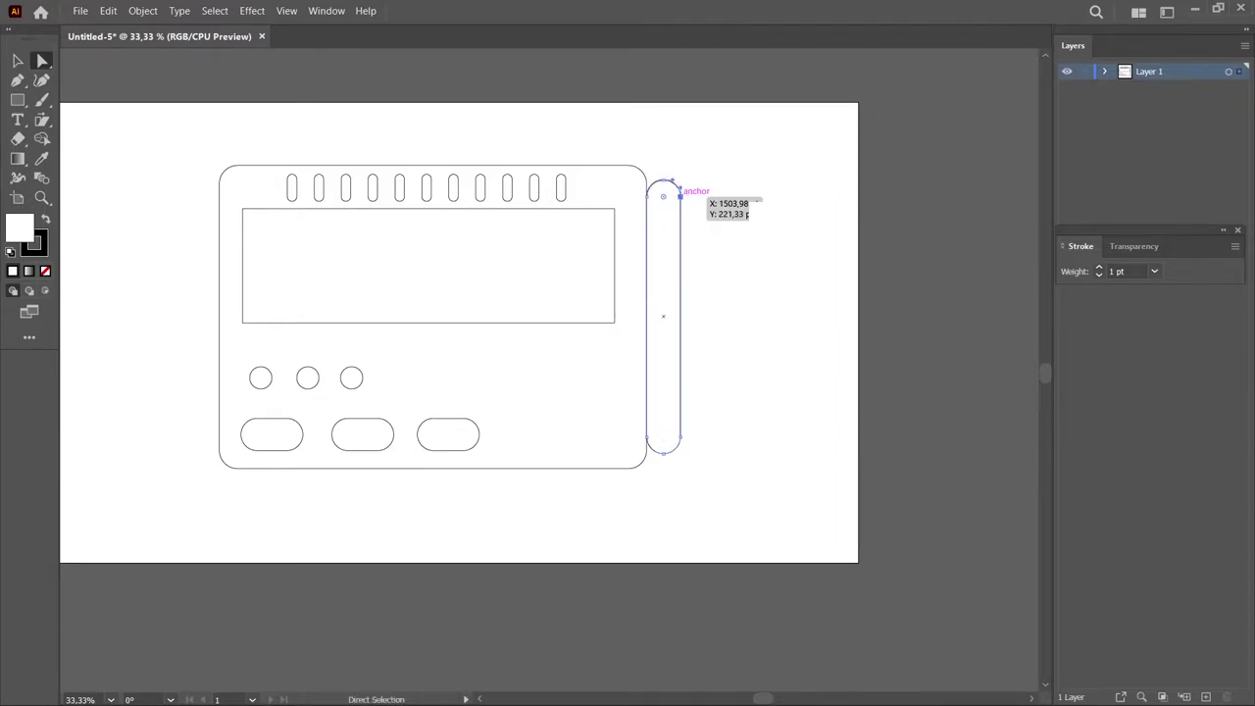
left_click_drag(680, 196, 670, 182)
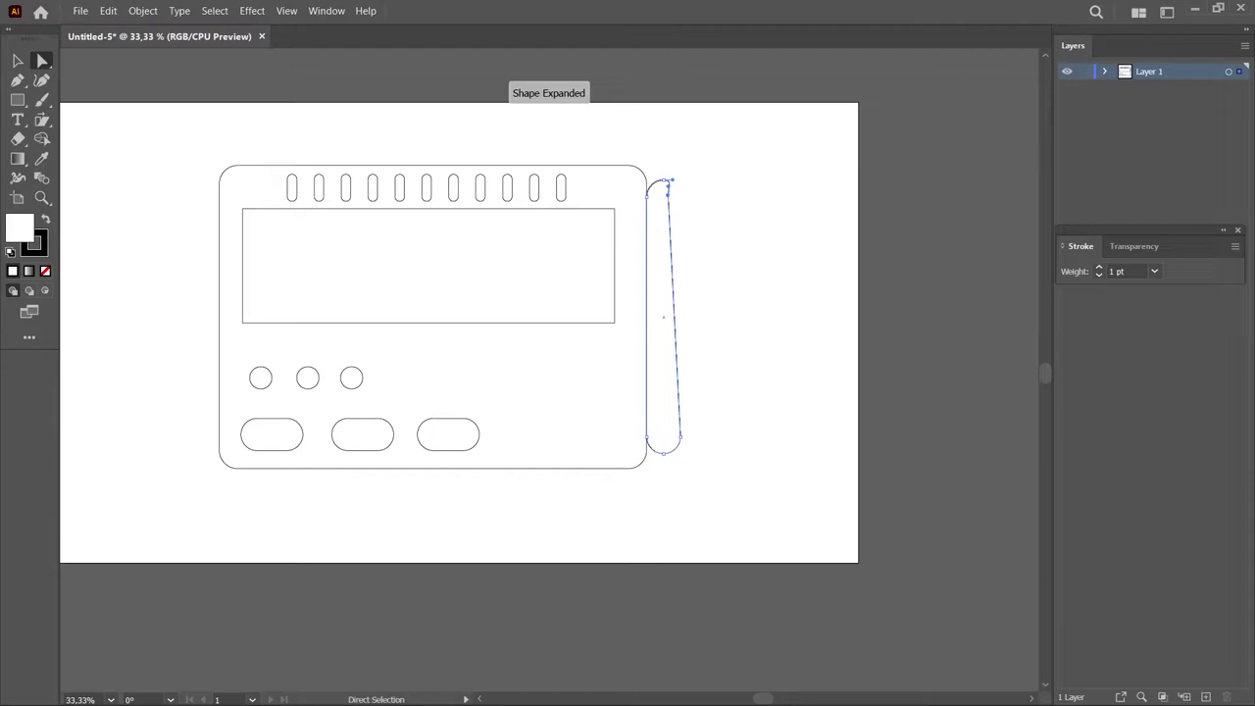
left_click_drag(680, 435, 670, 435)
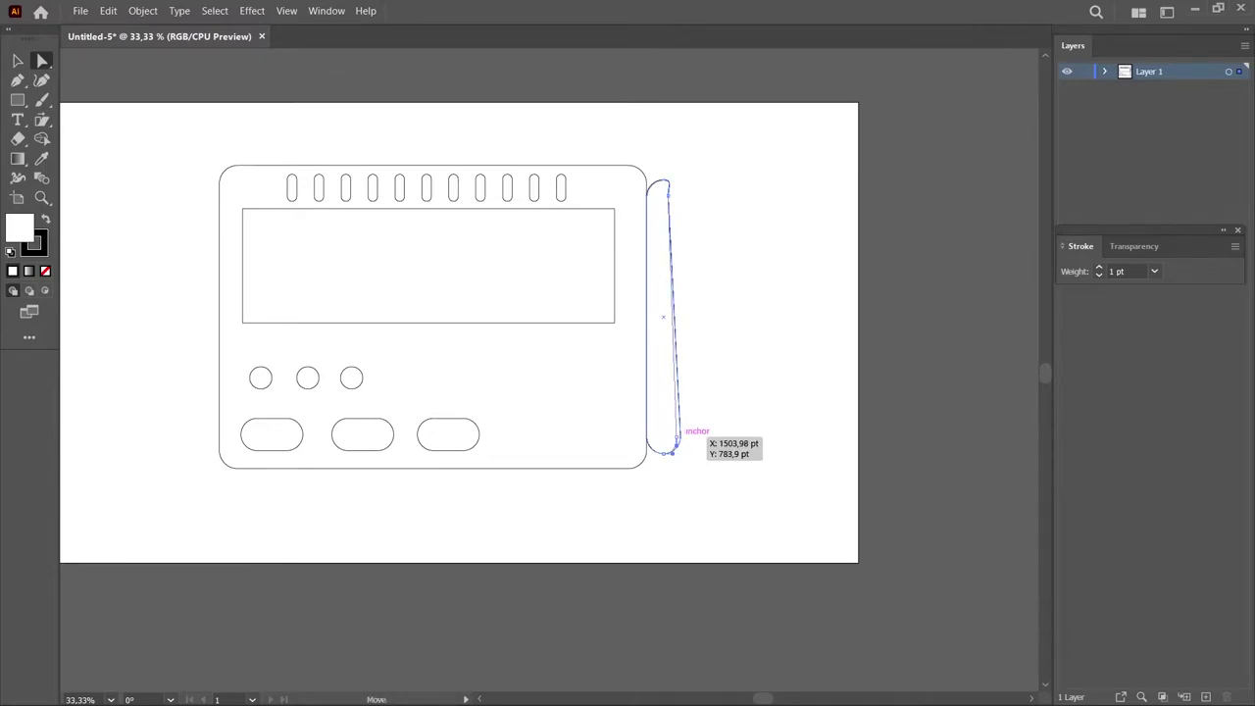
key("ctrl+shift+a")
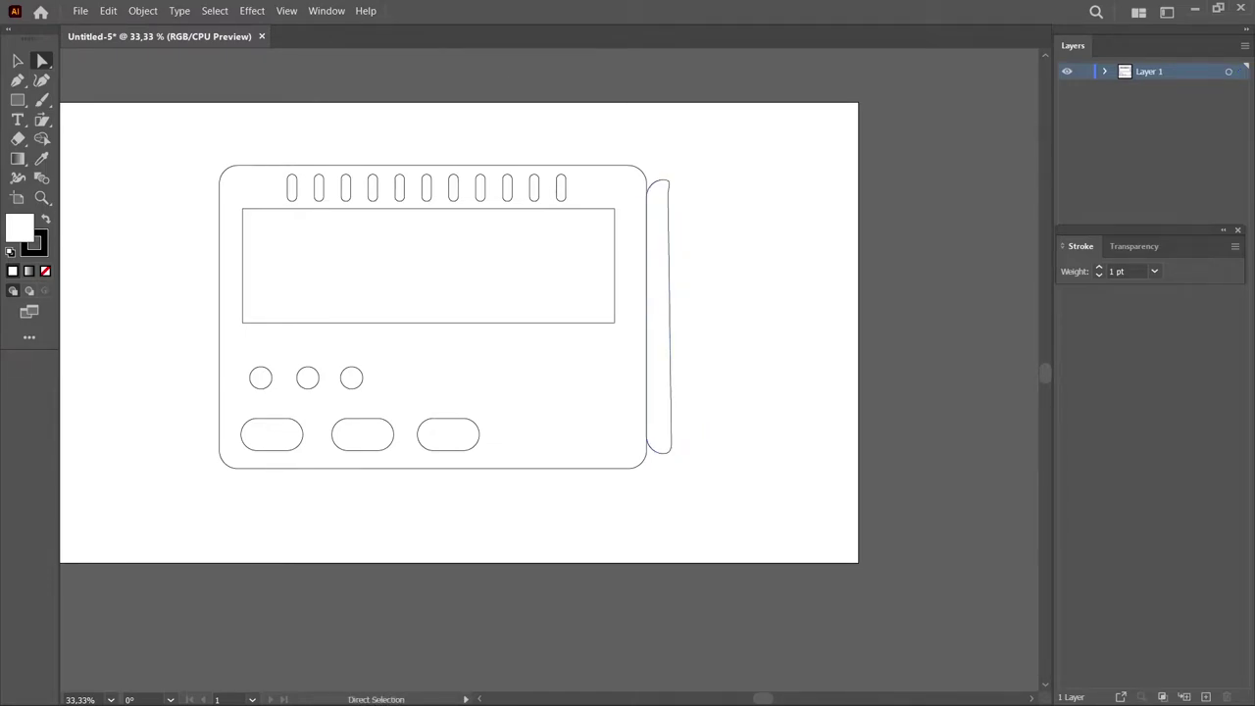
left_click(670, 319)
left_click_drag(667, 182, 637, 170)
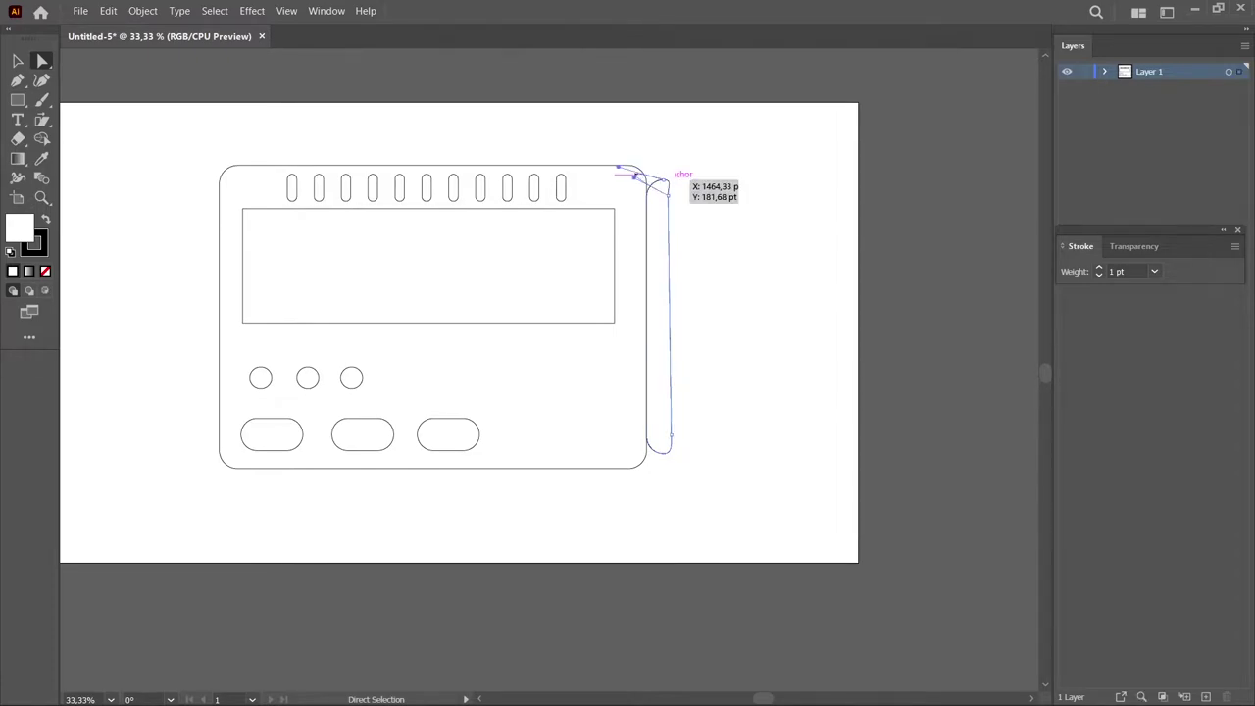
key("ctrl+shift+a")
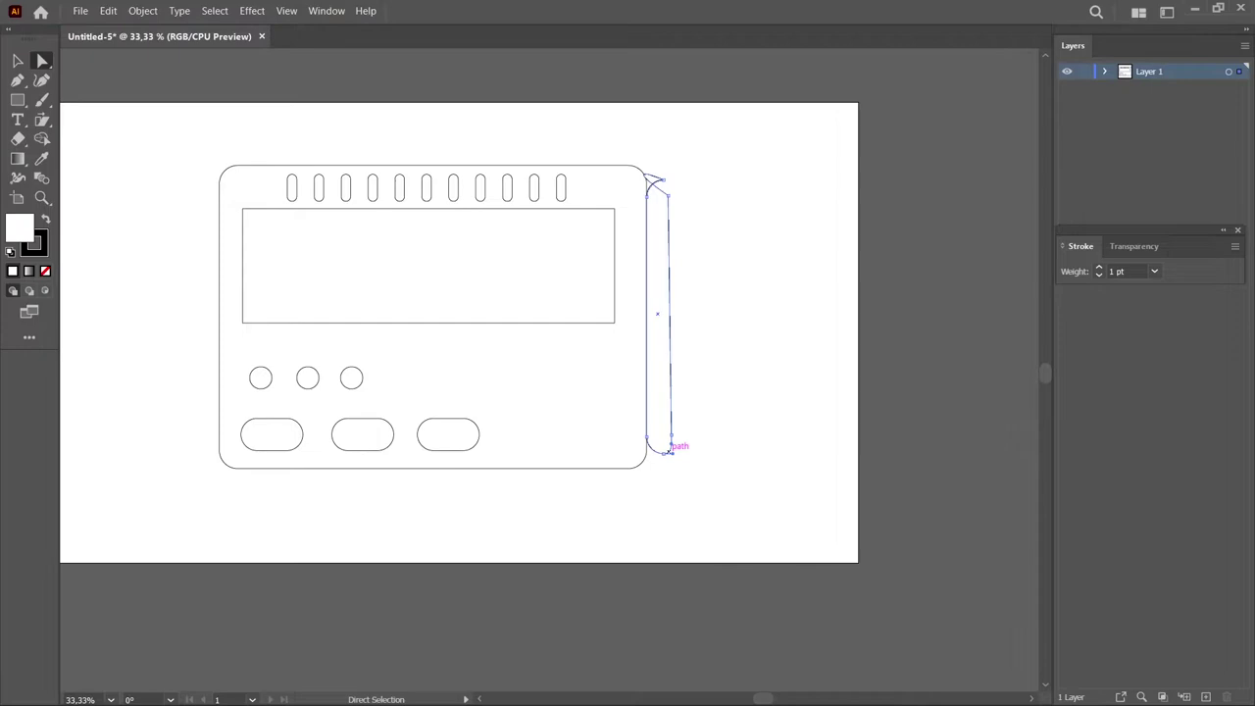
left_click_drag(670, 448, 649, 449)
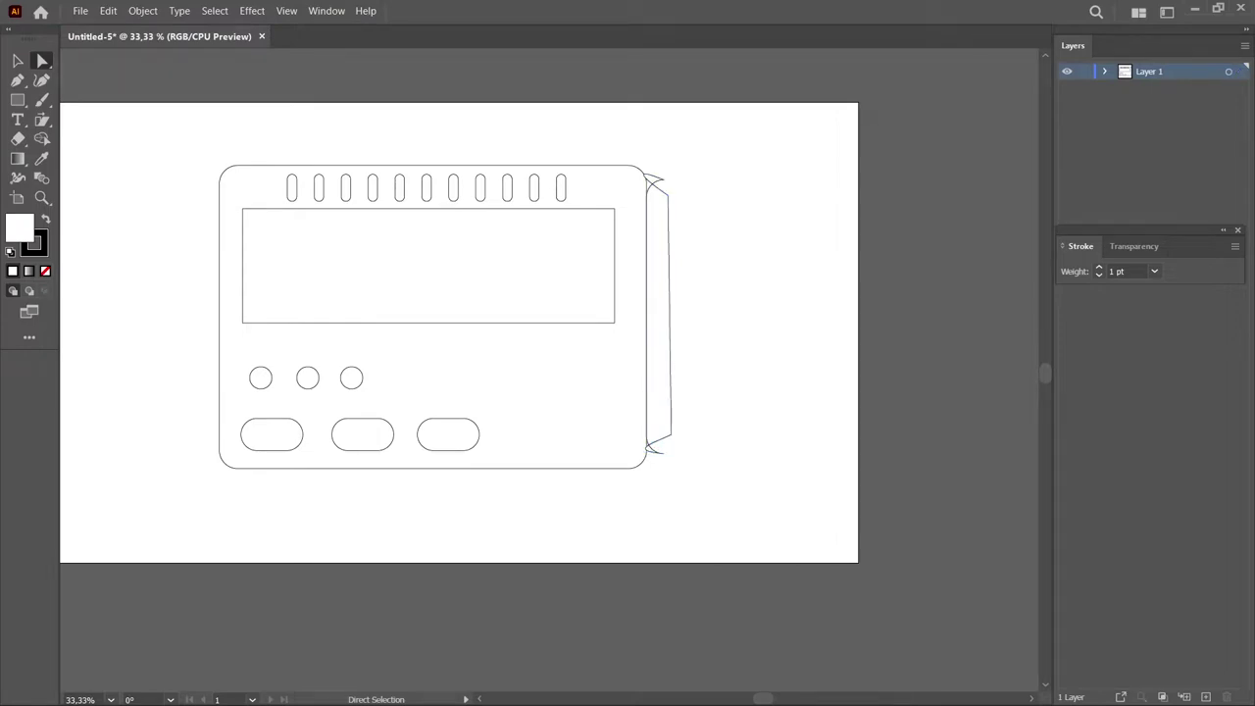
key("ctrl+z")
key("ctrl+z")
key("ctrl+z")
key("ctrl+z")
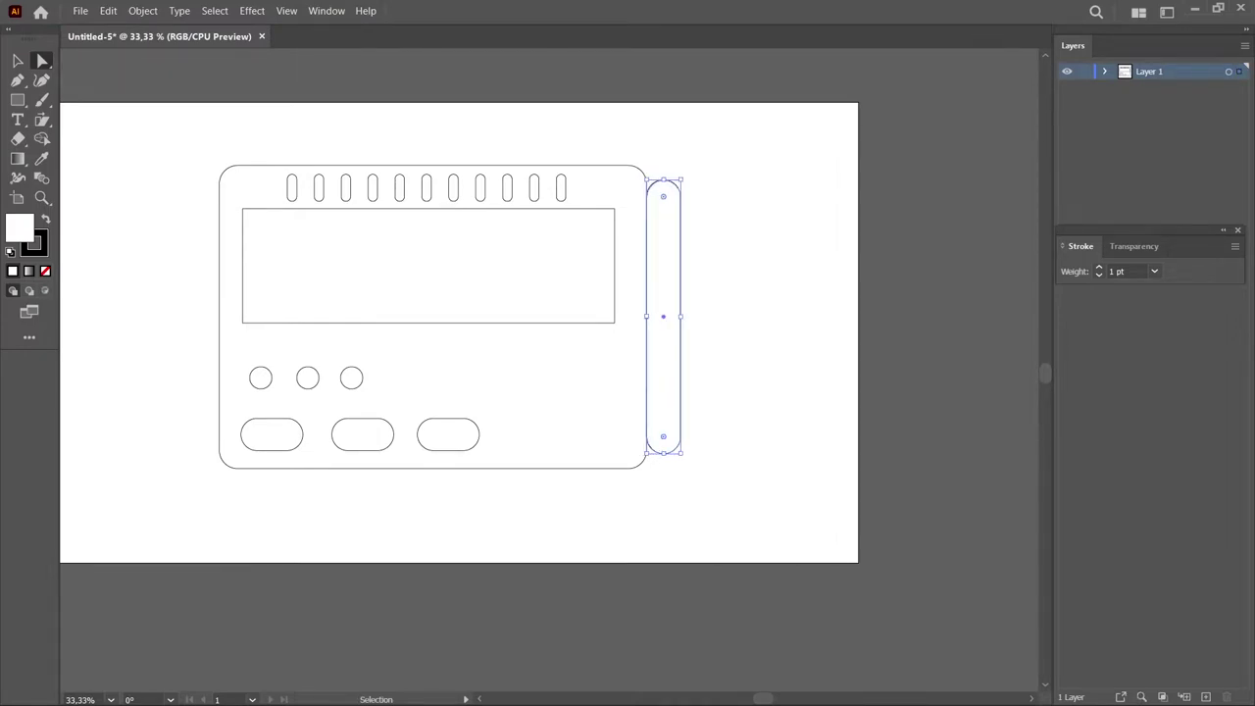
key("ctrl+z")
key("ctrl+z")
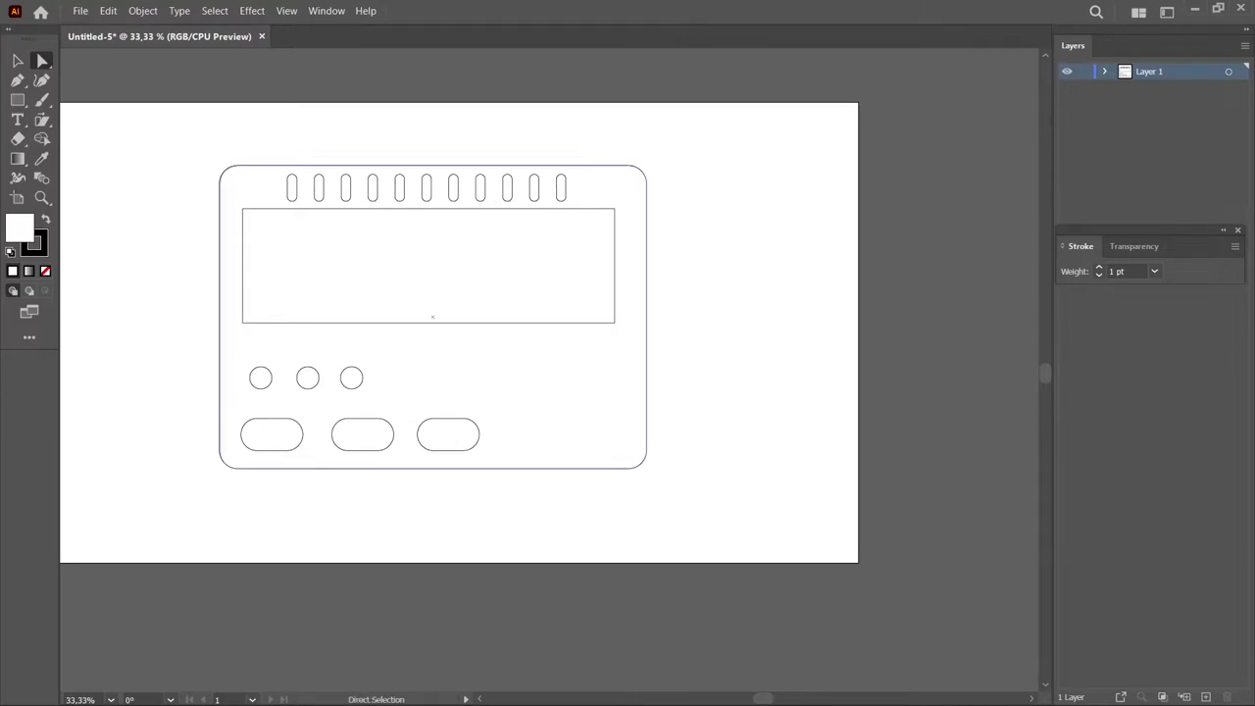
key("ctrl+z")
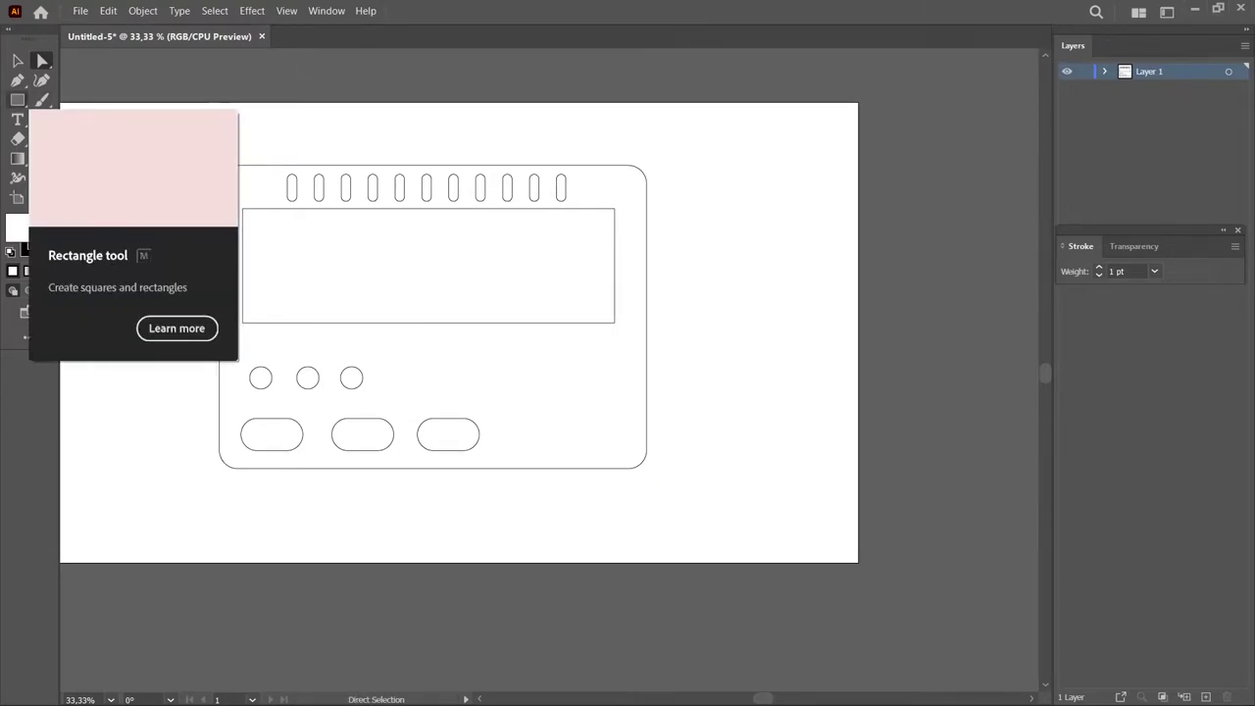
- Draw a tall rectangle at the body's right side, round it into a pill, and overlap the body
left_click(18, 99)
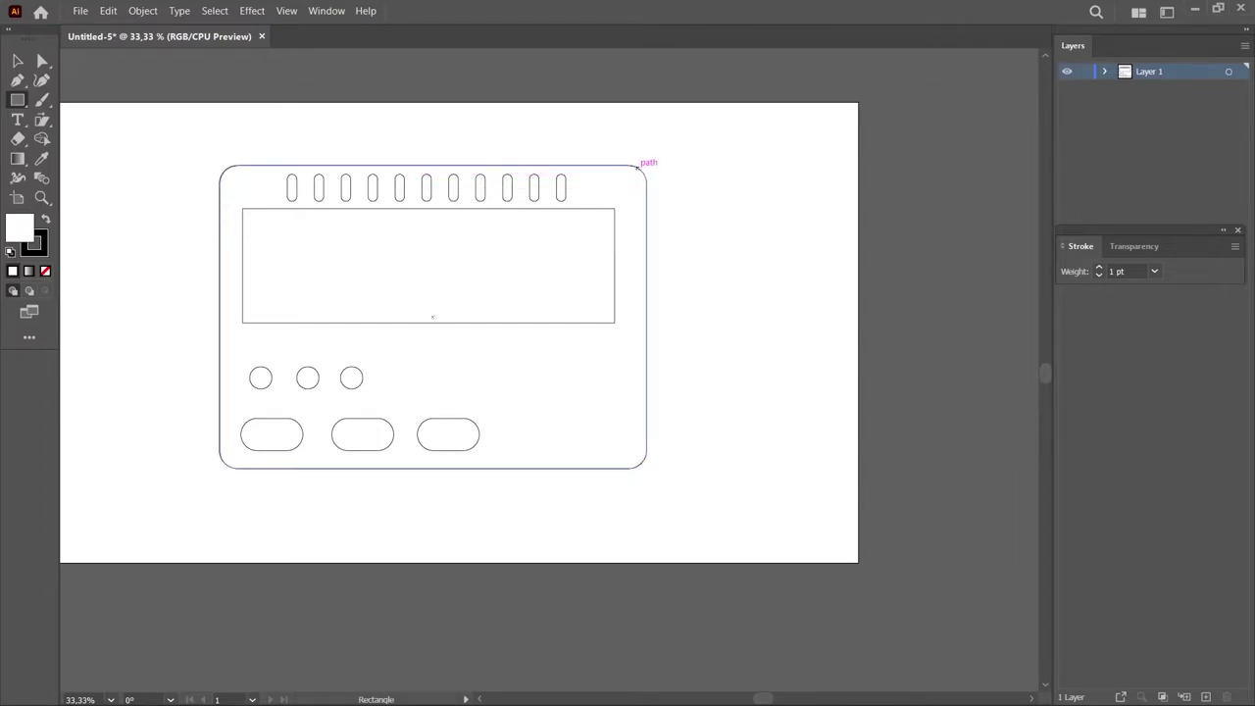
left_click_drag(638, 167, 726, 467)
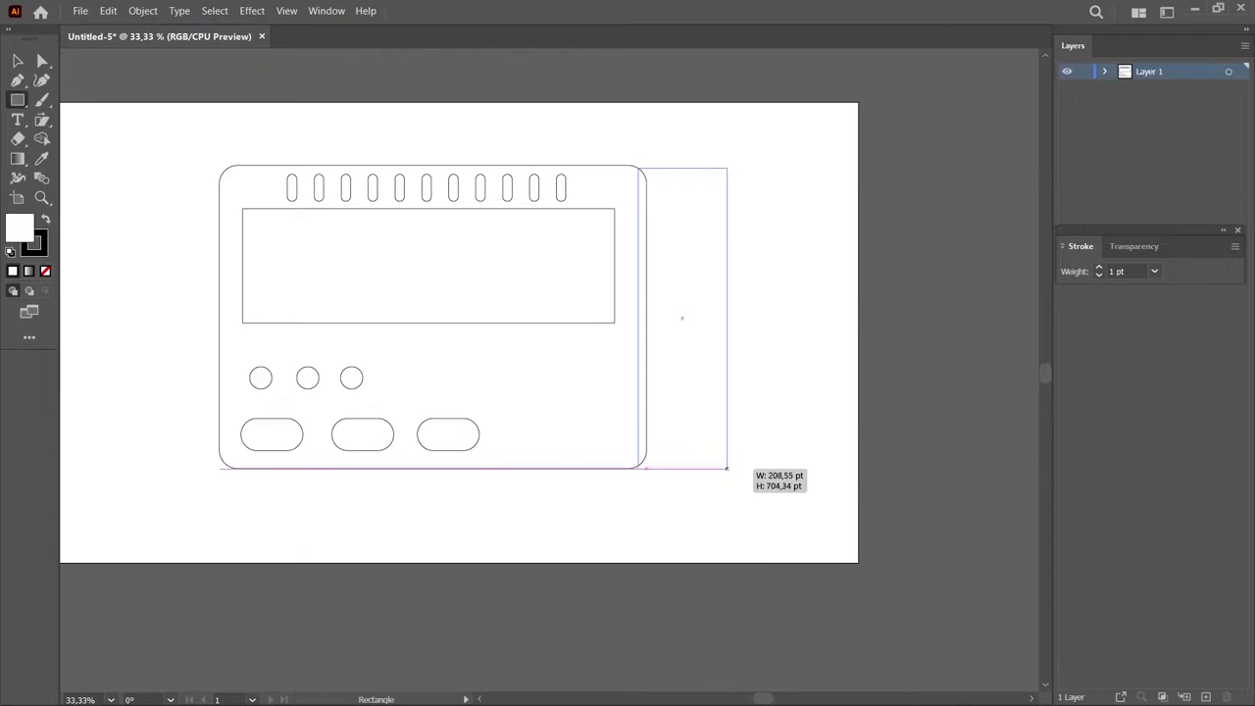
left_click_drag(727, 467, 726, 468)
key("a")
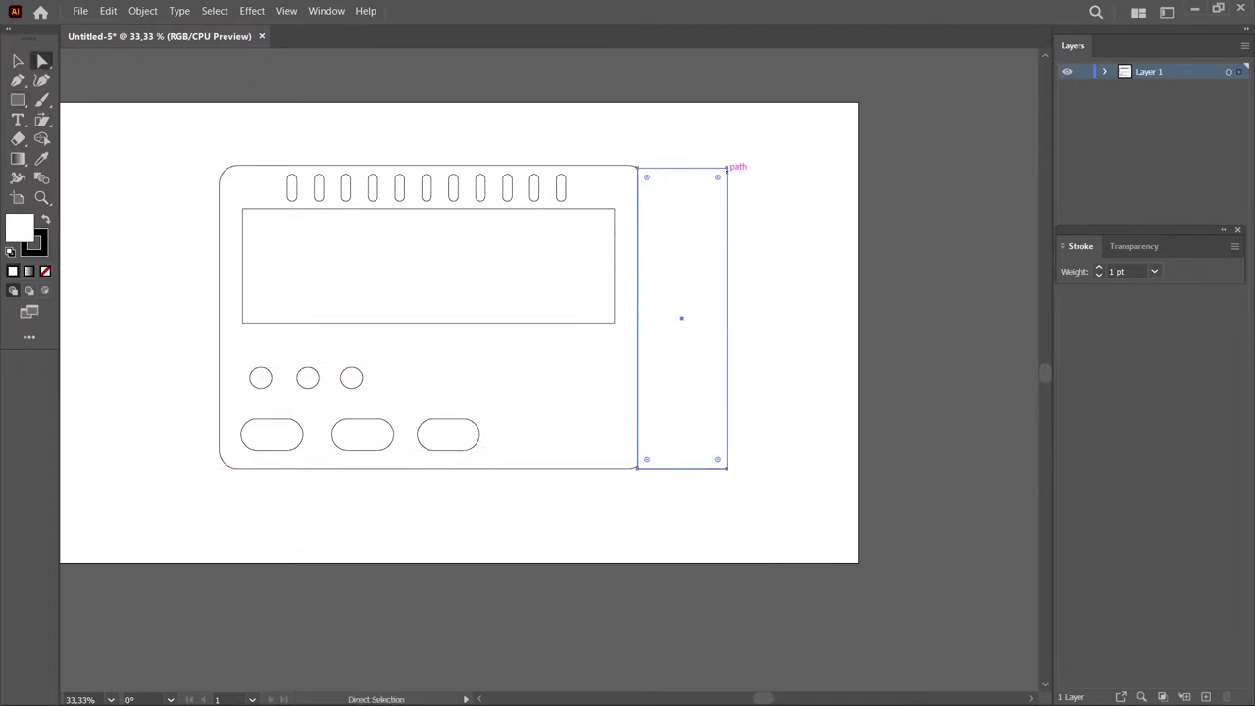
left_click_drag(717, 176, 681, 230)
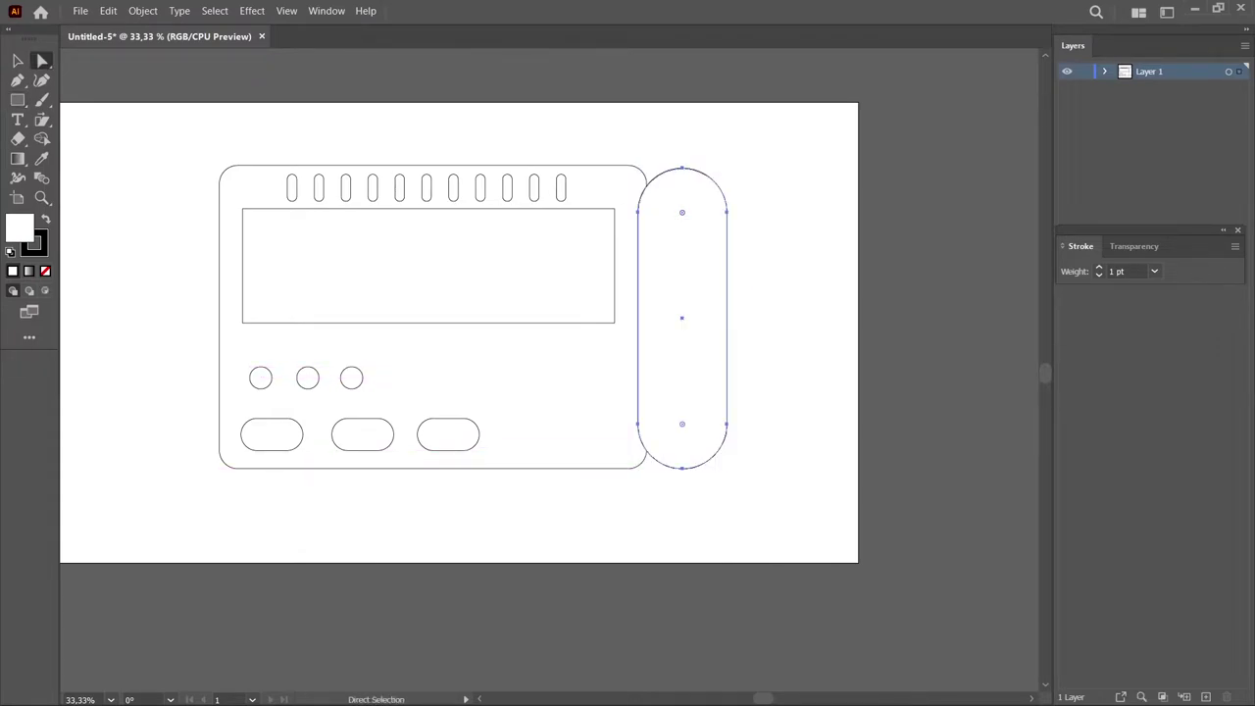
key("ctrl+shift+a")
key("ctrl+z")
left_click_drag(726, 211, 712, 211)
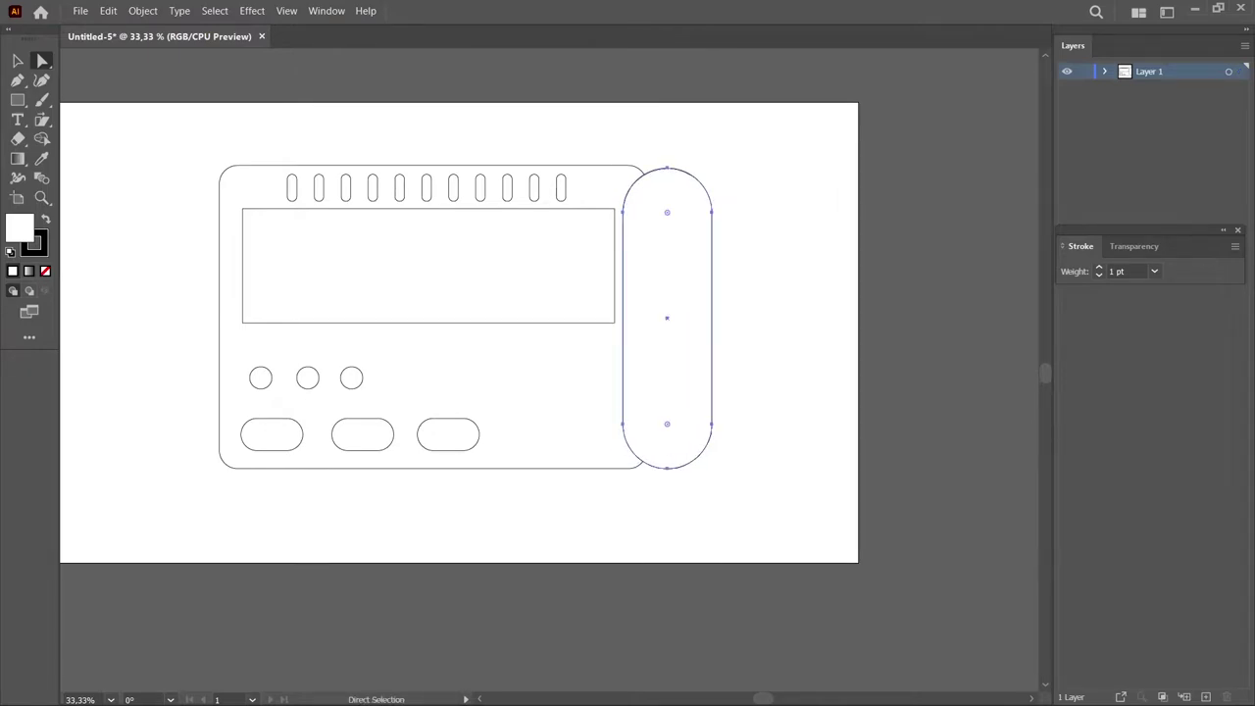
- Arrange the side pill behind the timer body using Send to Back
right_click(682, 262)
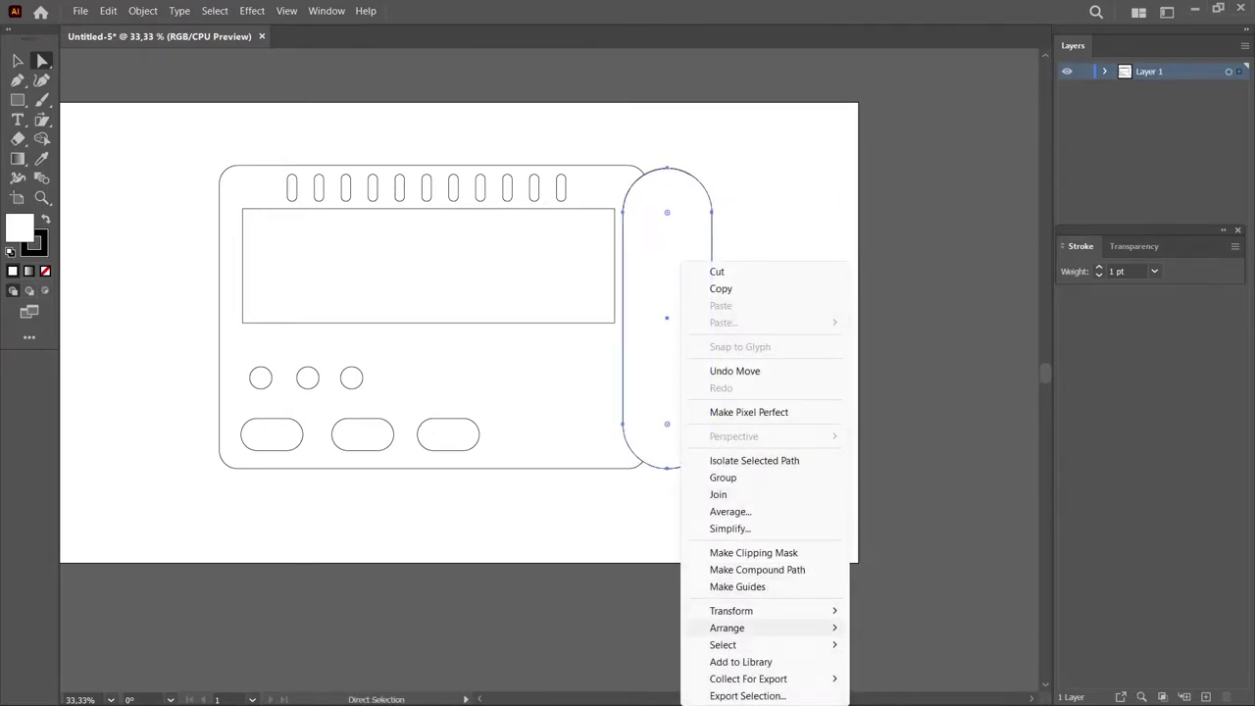
left_click(908, 586)
key("ctrl+shift+a")
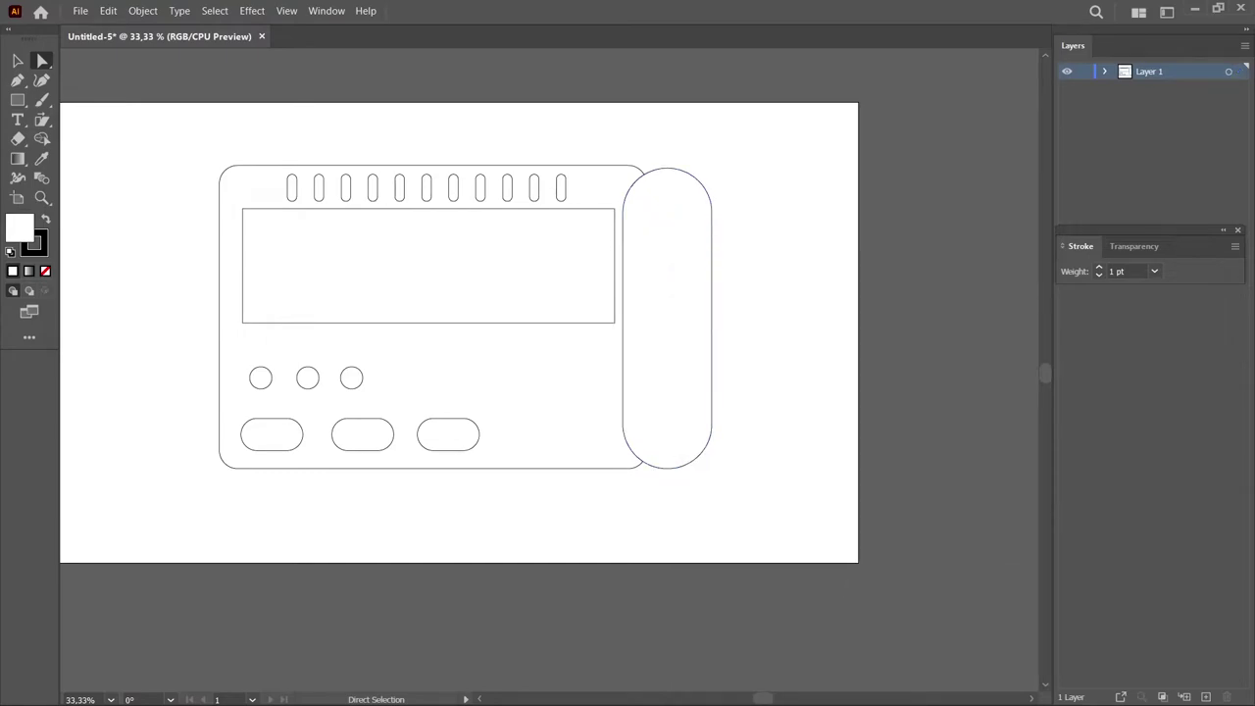
left_click(530, 392)
left_click(684, 262)
right_click(684, 262)
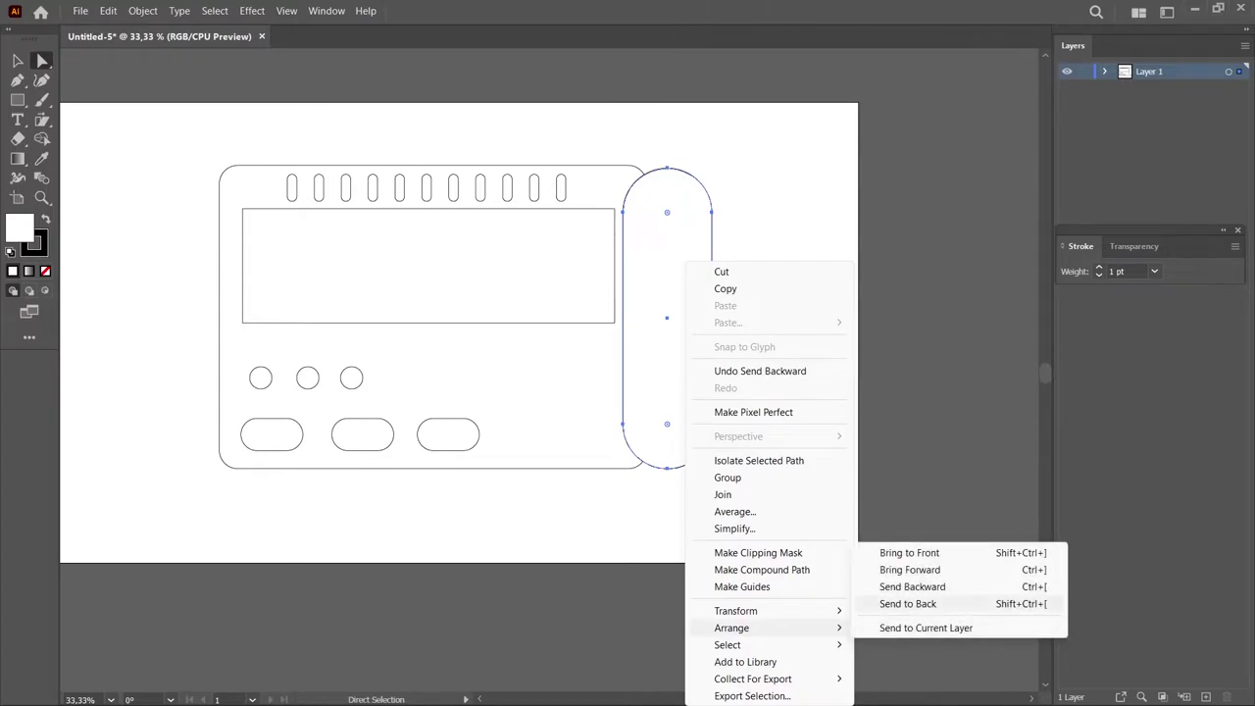
left_click(907, 602)
left_click(711, 245)
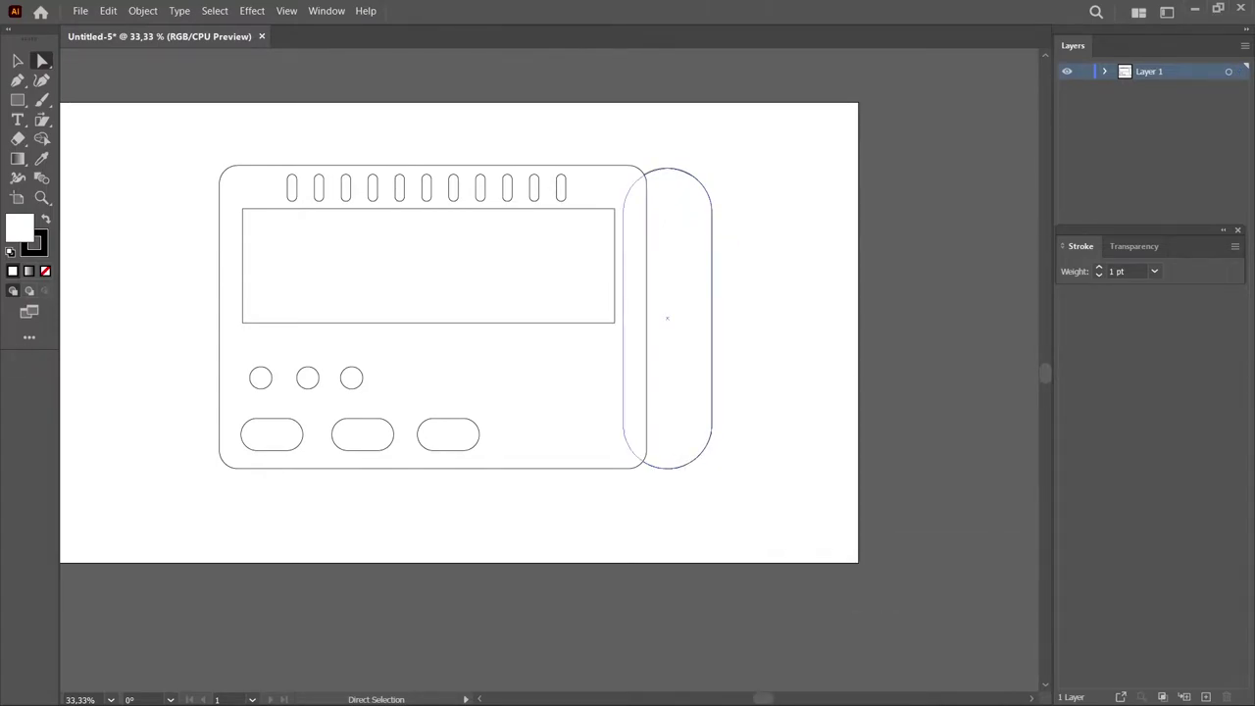
- Pull the side pill's right anchors in to the body edge, then delete the resulting bracket path
left_click(712, 212)
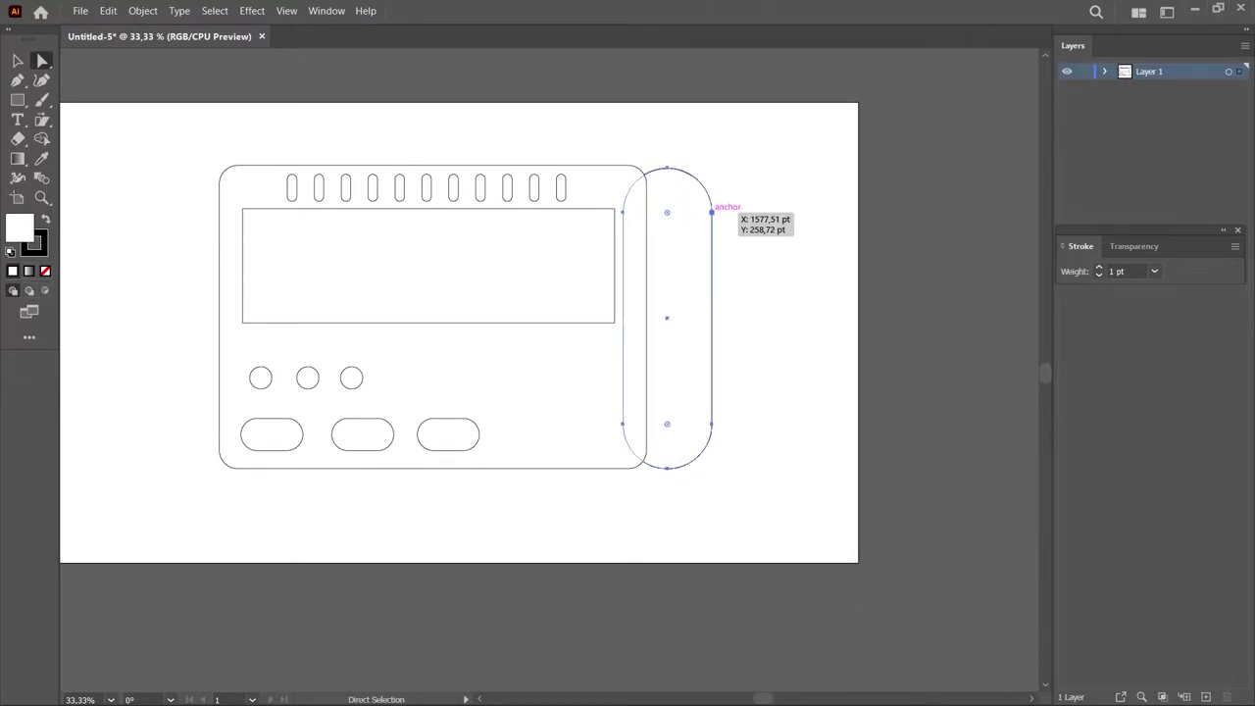
left_click_drag(712, 212, 647, 178)
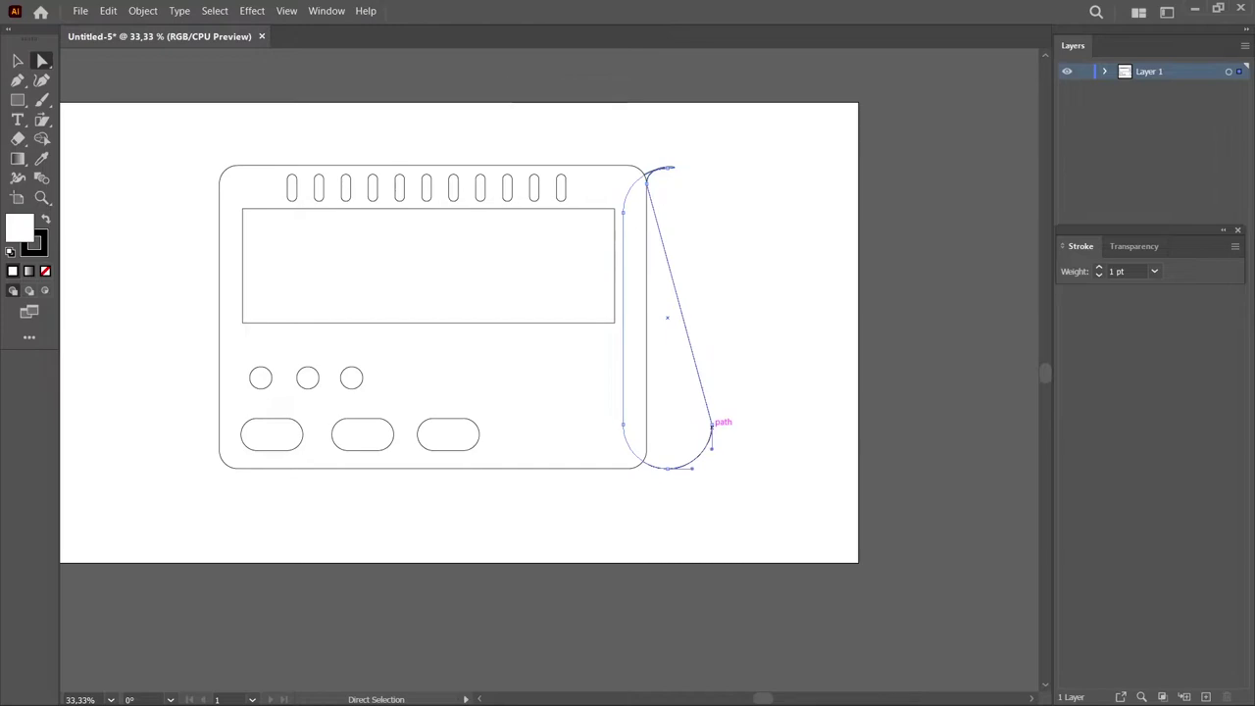
left_click(712, 424)
left_click_drag(712, 424, 647, 460)
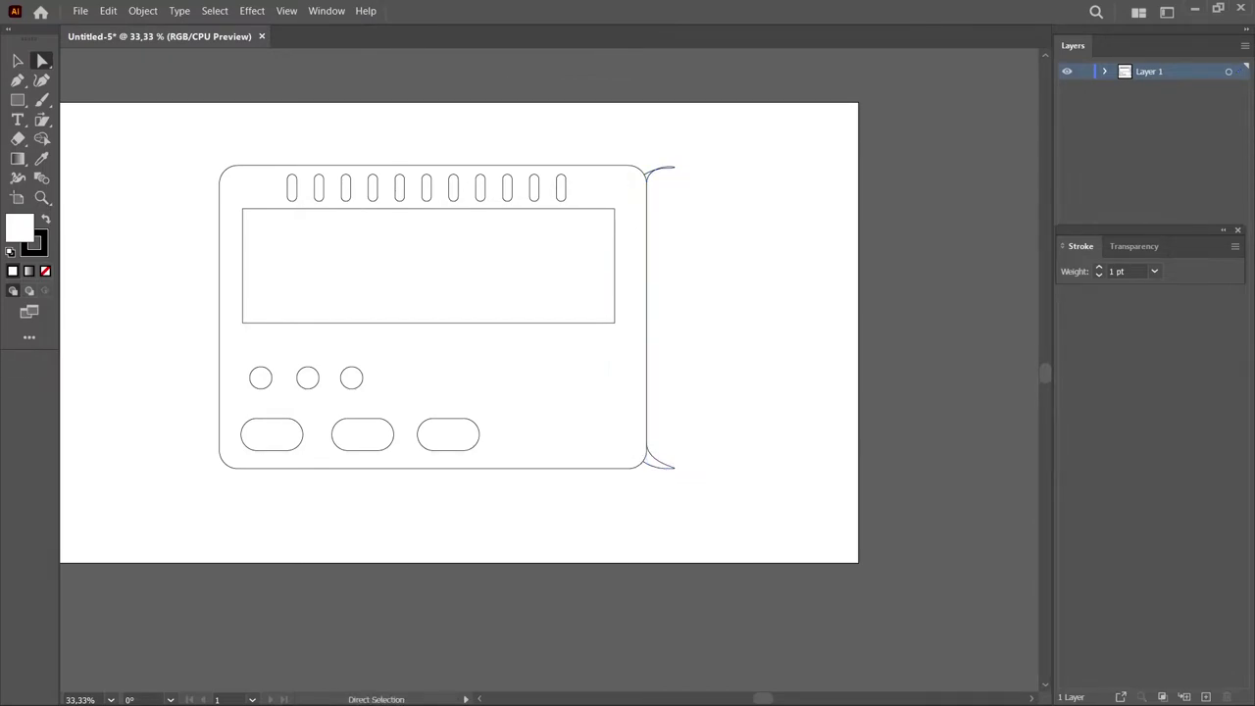
left_click(649, 173)
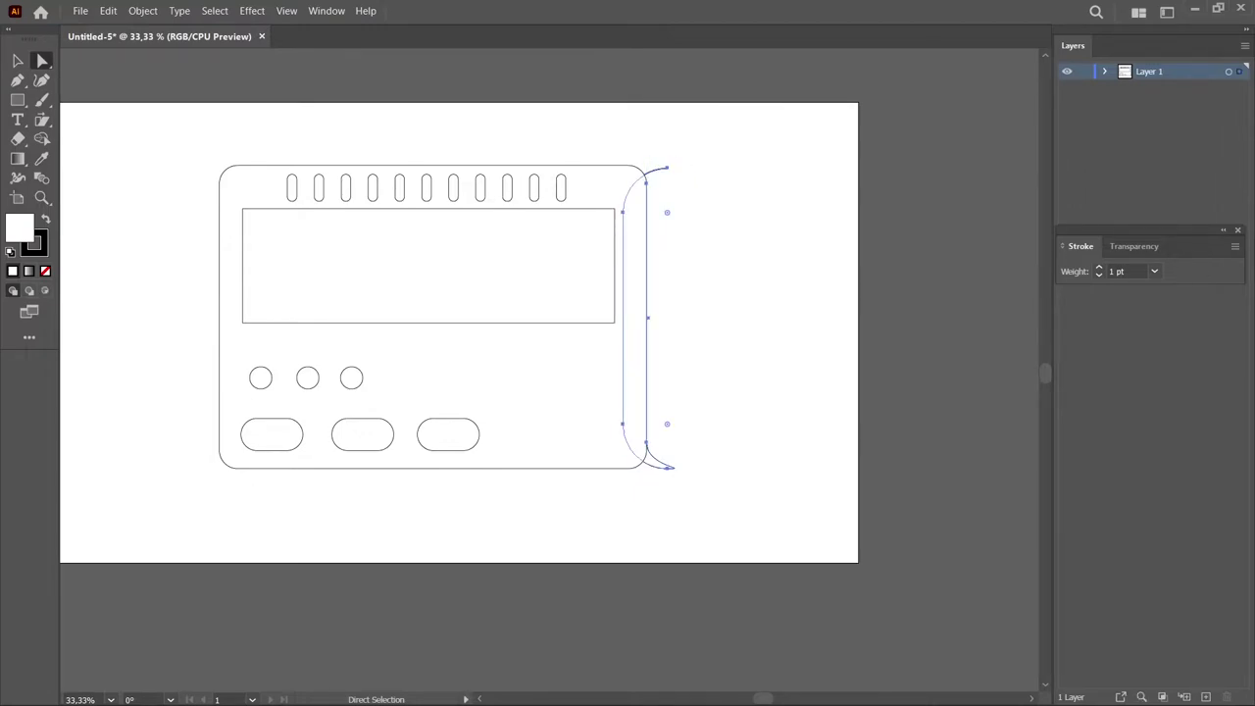
key("Delete")
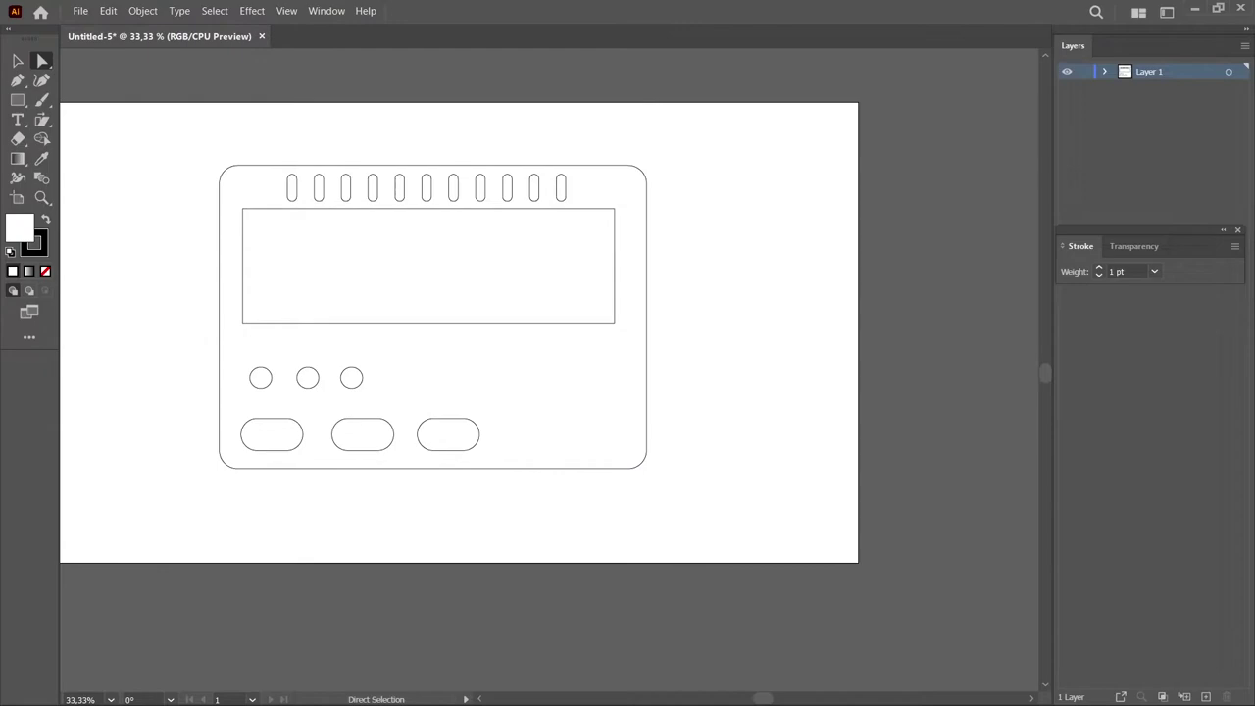
key("m")
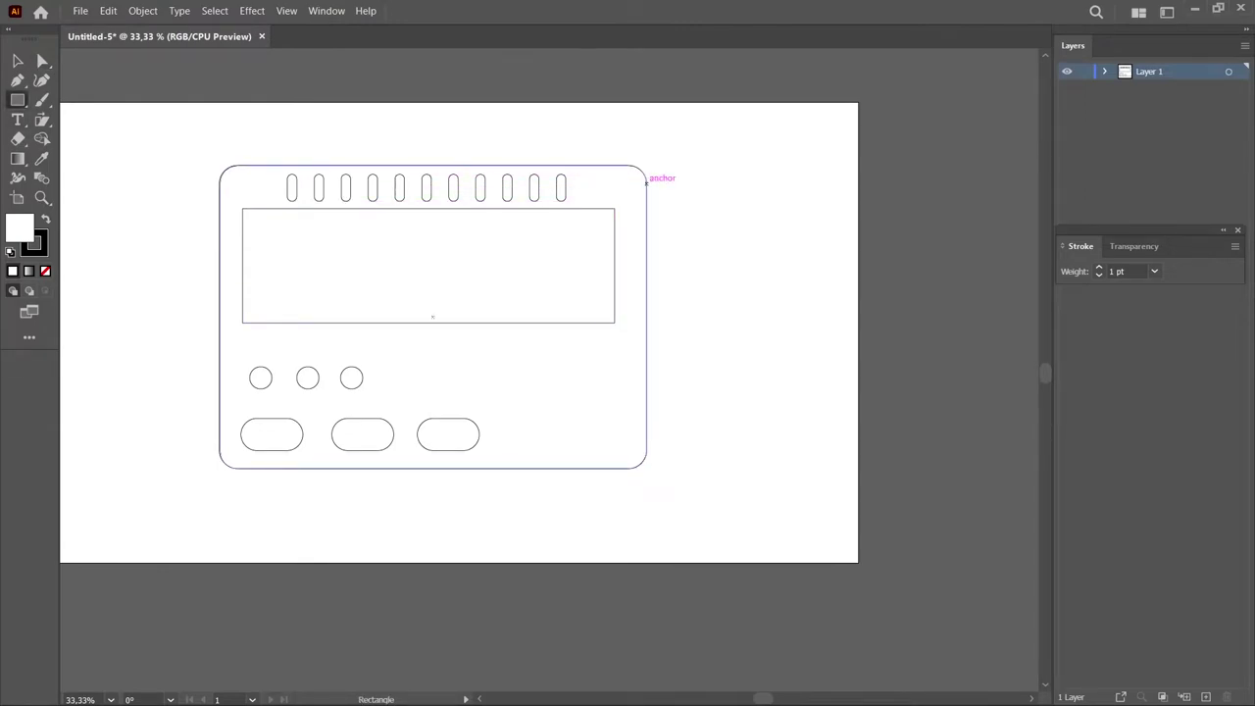
- Draw a tall narrow rectangle and position it against the body's right edge
left_click_drag(646, 182, 688, 455)
key("a")
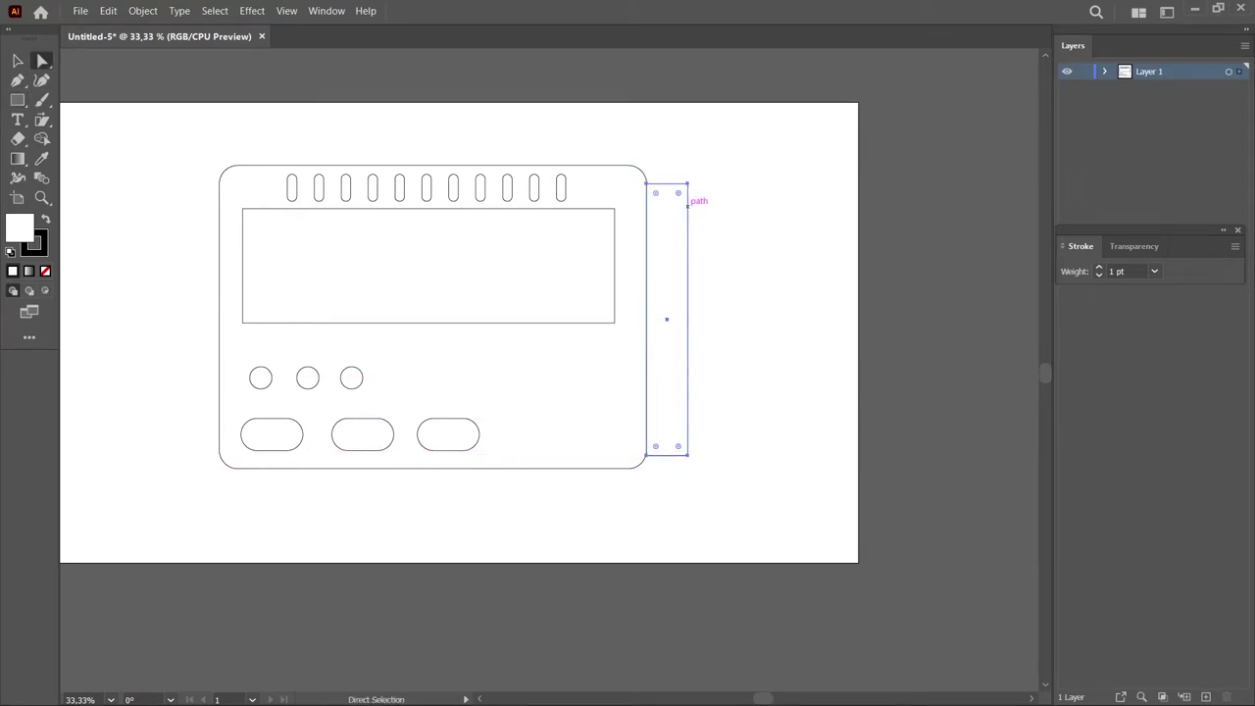
left_click_drag(688, 182, 666, 182)
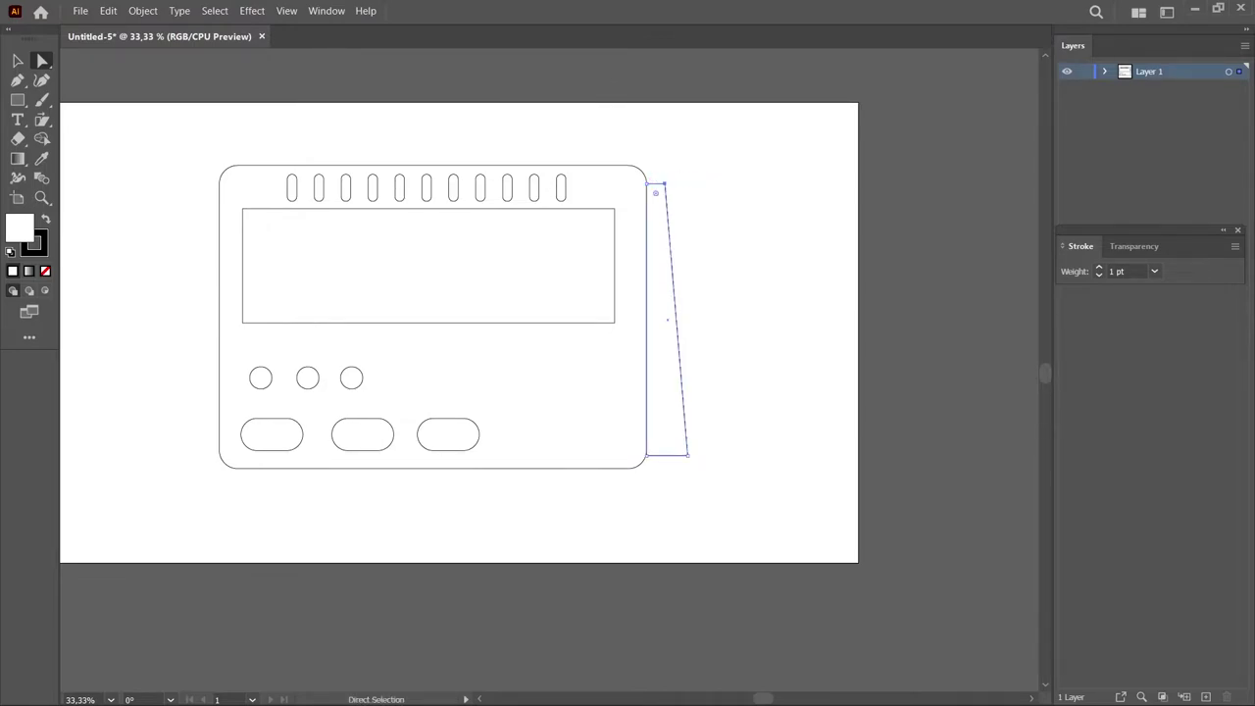
left_click_drag(687, 455, 666, 455)
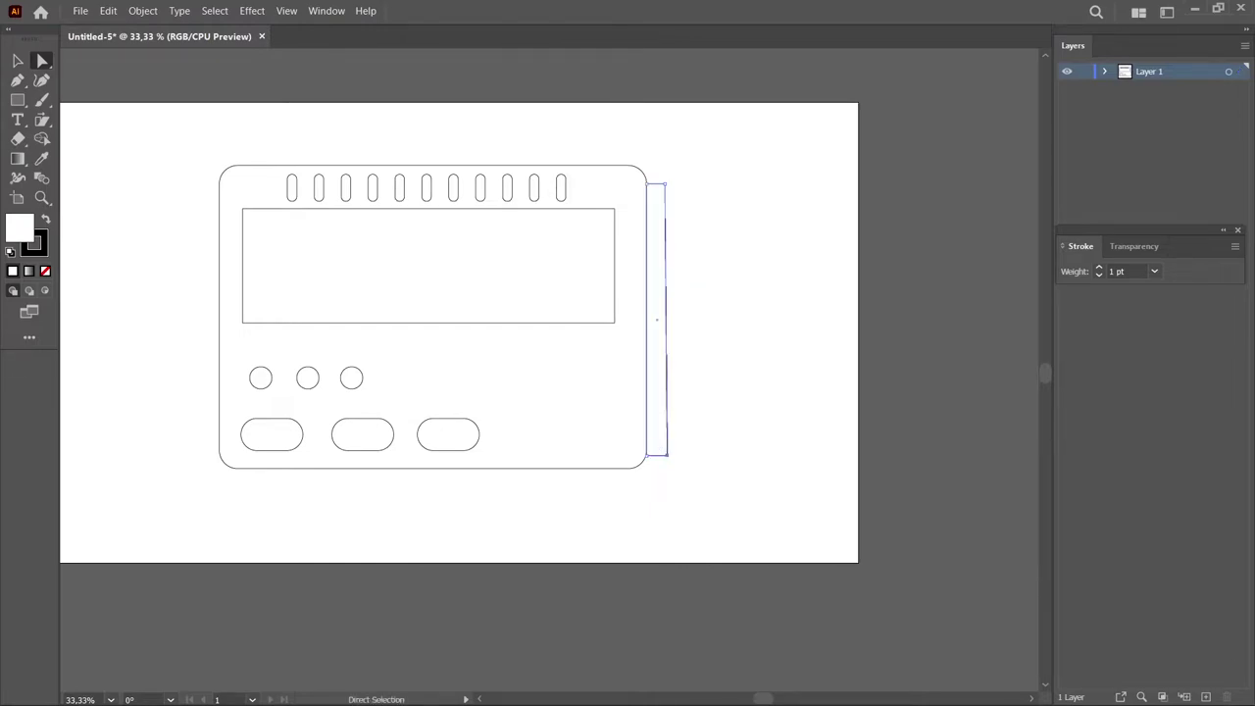
key("ctrl+shift+a")
left_click(665, 313)
left_click_drag(655, 182, 654, 170)
left_click_drag(656, 303, 657, 327)
left_click_drag(655, 459, 647, 461)
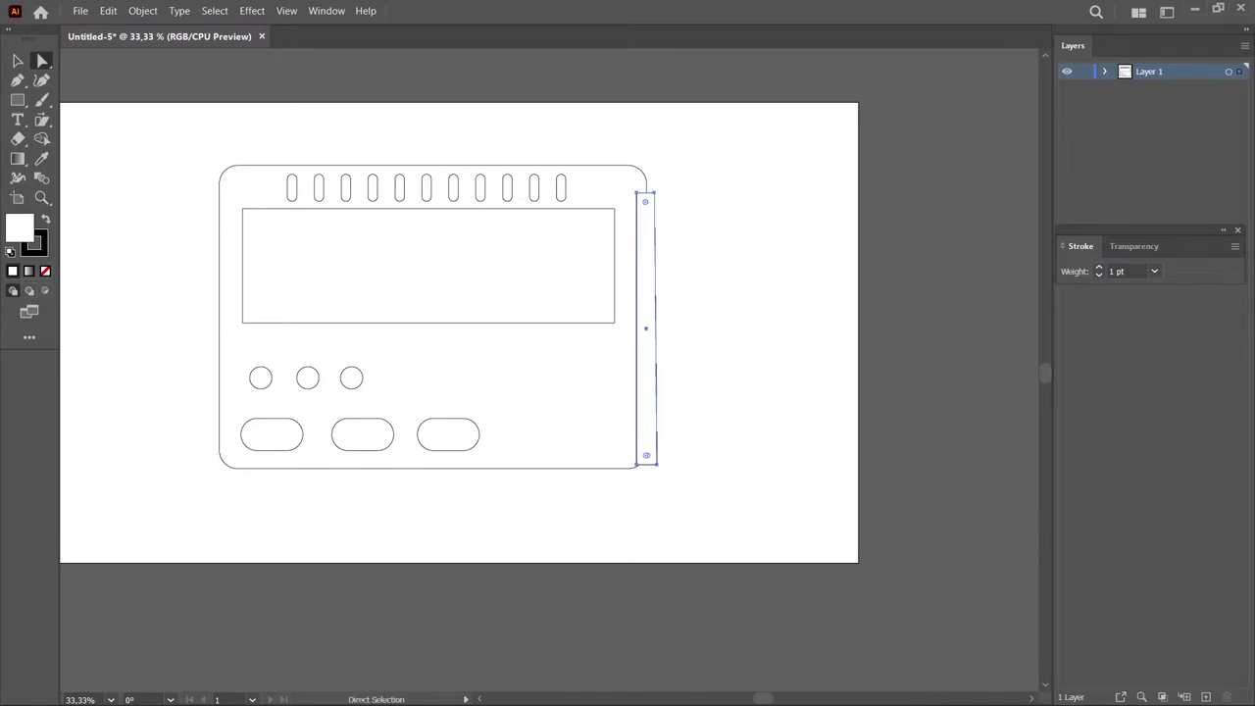
- Stretch the strip up to the body's top and round its corners fully into a capsule
key("v")
left_click_drag(646, 193, 646, 168)
key("ctrl+shift+a")
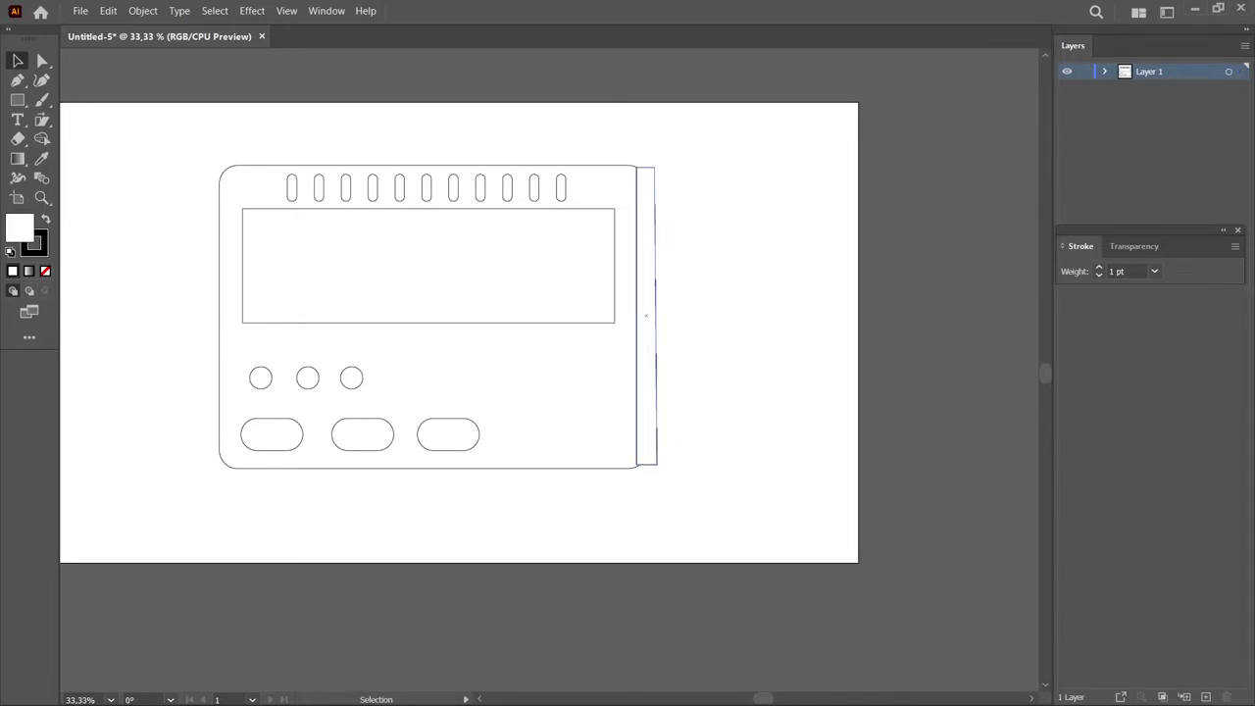
left_click(655, 432)
key("a")
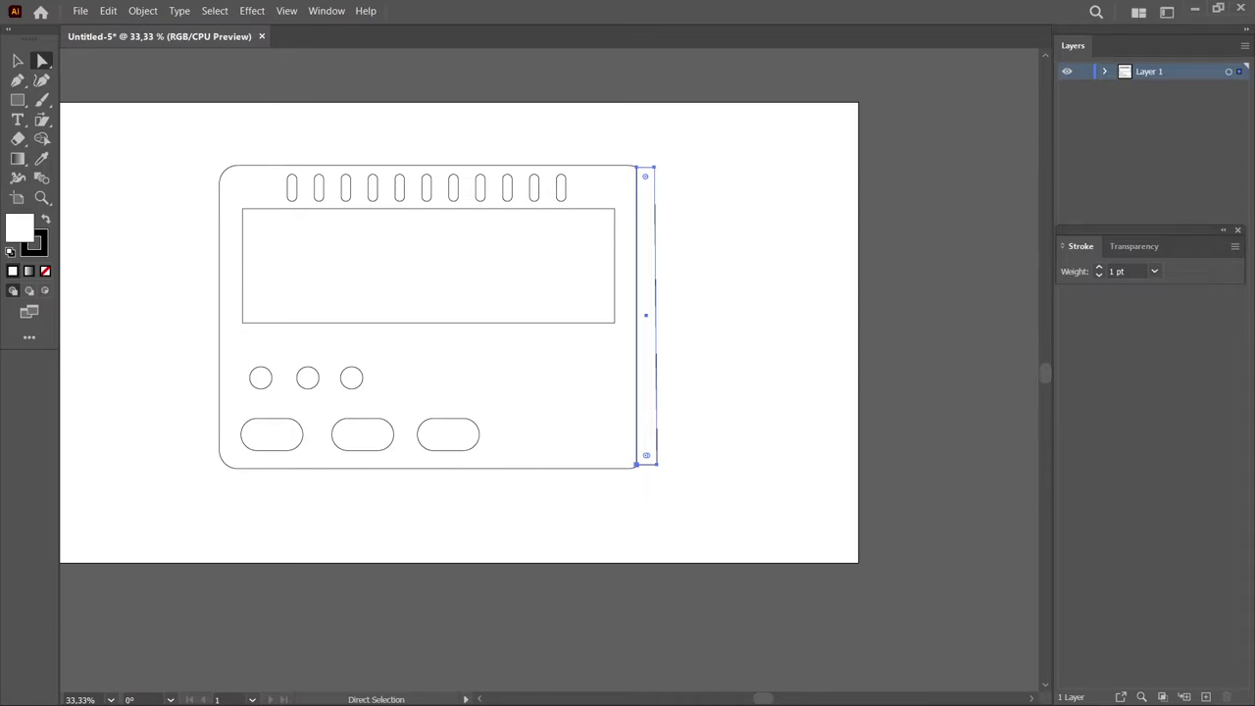
left_click_drag(645, 455, 646, 387)
key("ctrl+shift+a")
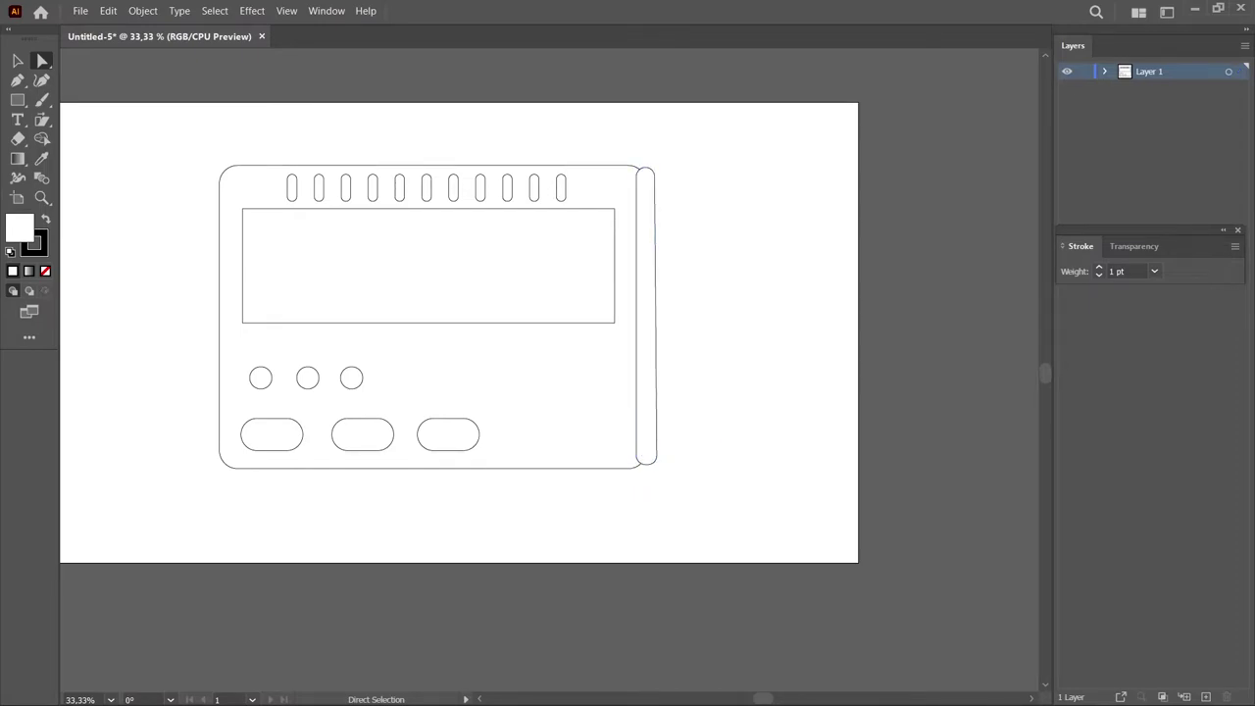
- Nudge the side capsule left until it meets the body's corner
scroll(637, 177, "up", 4)
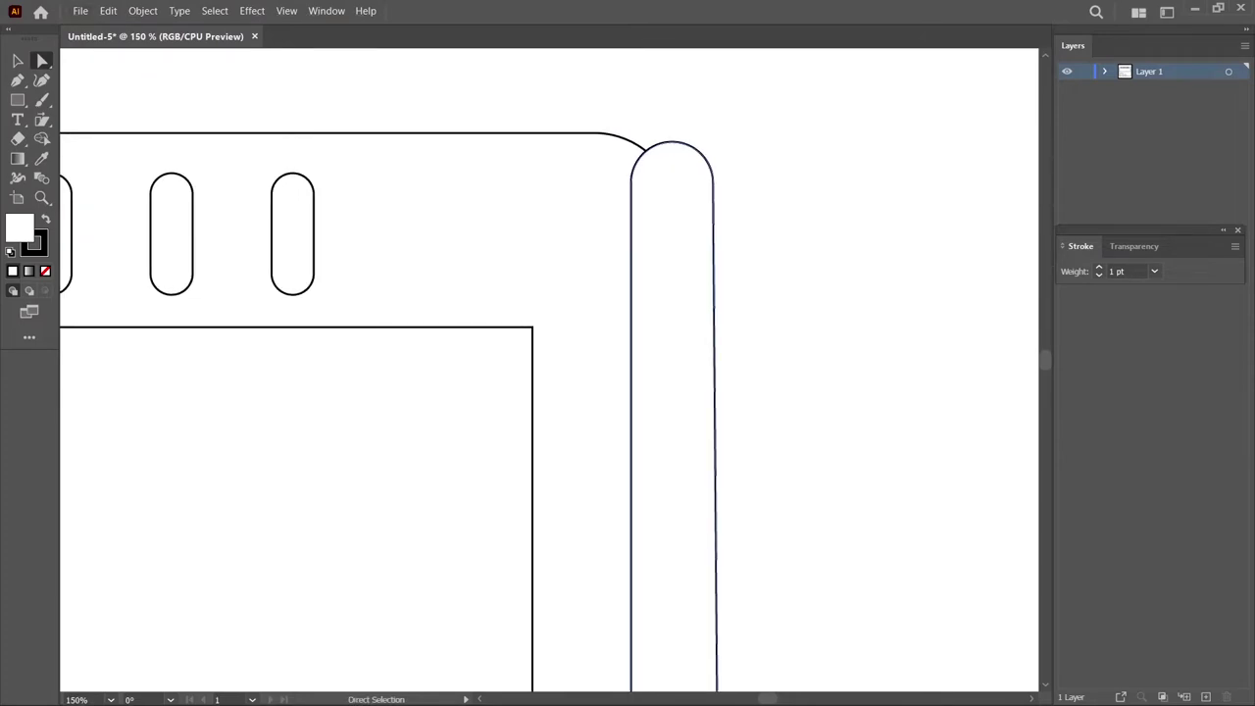
left_click(673, 142)
left_click_drag(673, 143, 659, 143)
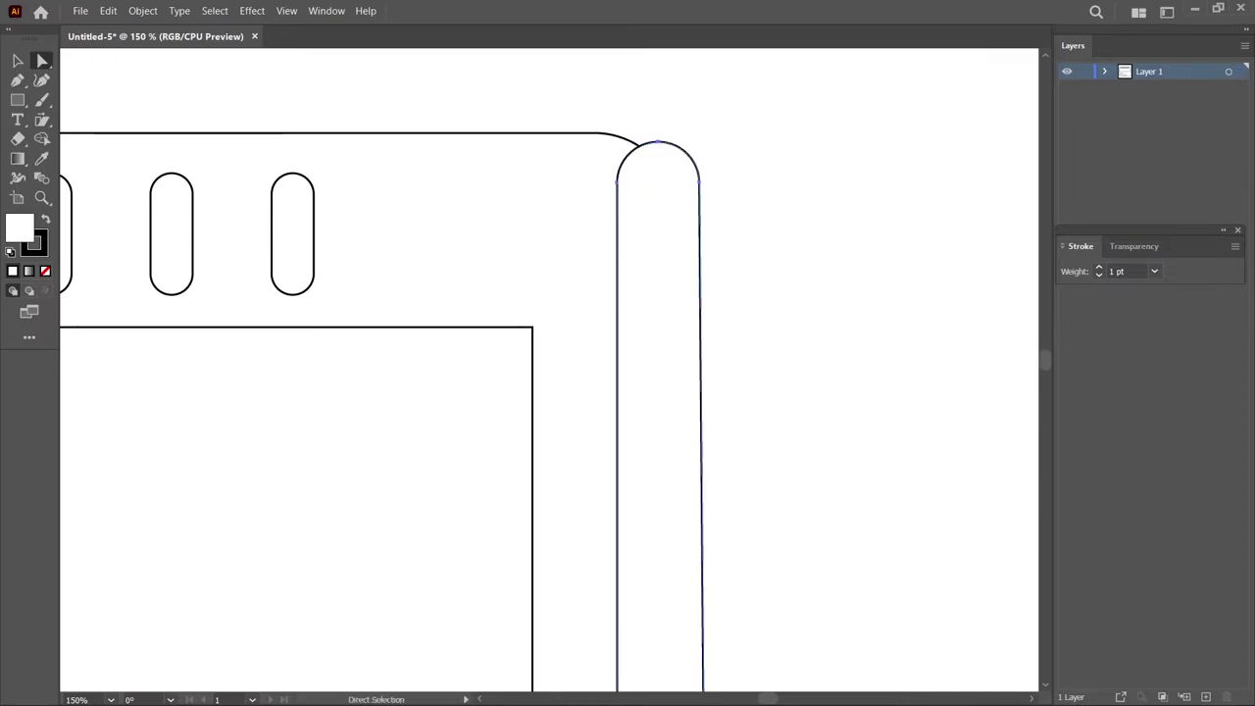
scroll(549, 372, "down", 3)
scroll(549, 373, "down", 1)
scroll(549, 372, "down", 2)
key("ctrl+0")
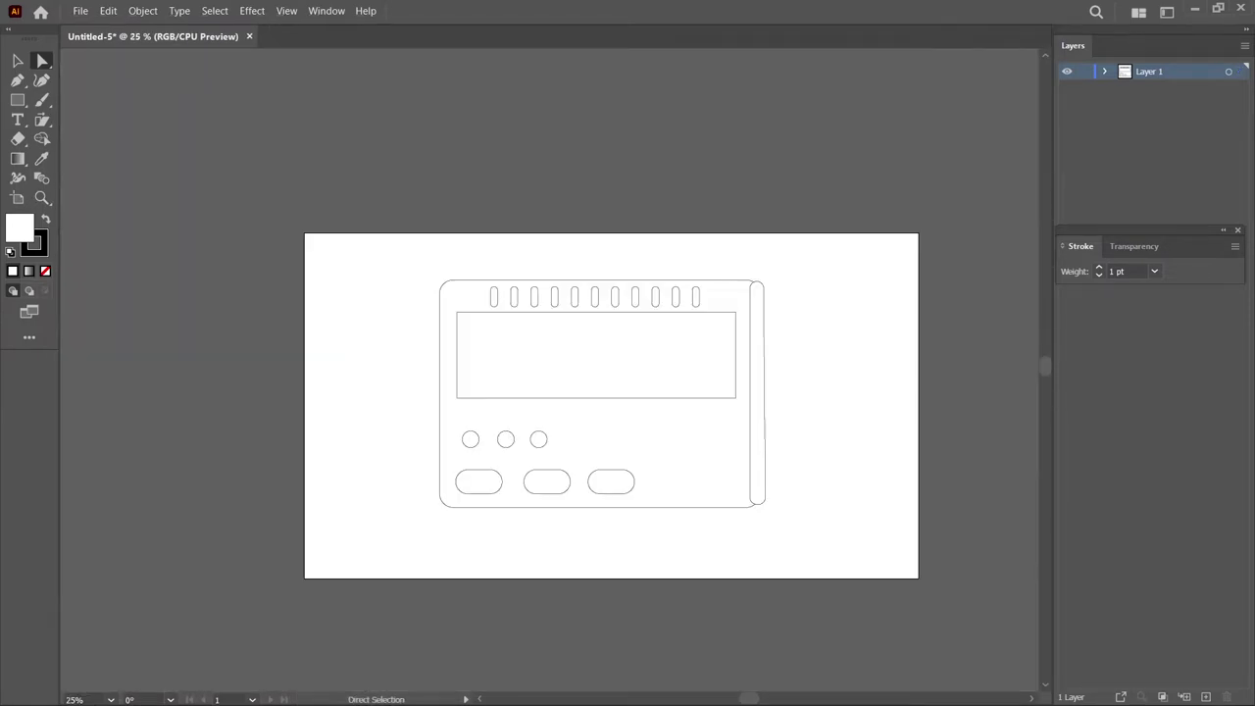
scroll(763, 488, "down", 1)
scroll(764, 488, "up", 2)
scroll(763, 487, "up", 2)
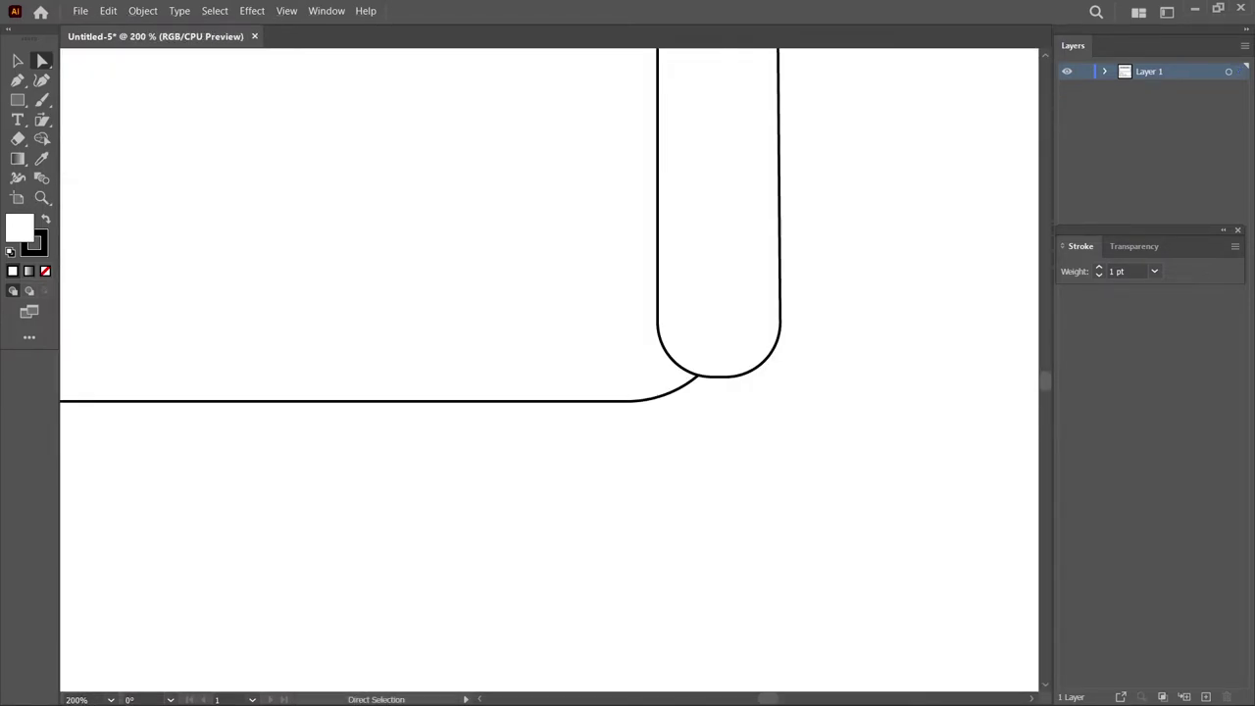
left_click_drag(733, 377, 725, 380)
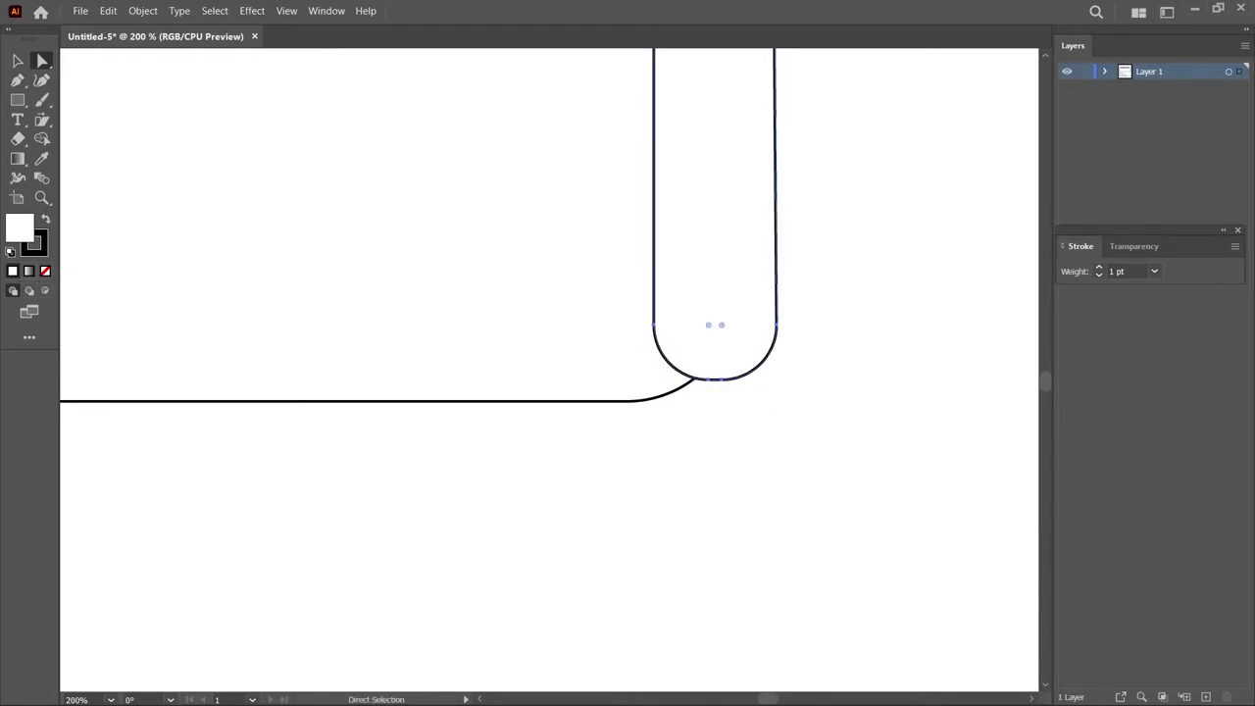
scroll(814, 354, "down", 2)
scroll(813, 354, "down", 3)
scroll(832, 240, "up", 2)
scroll(832, 240, "up", 2)
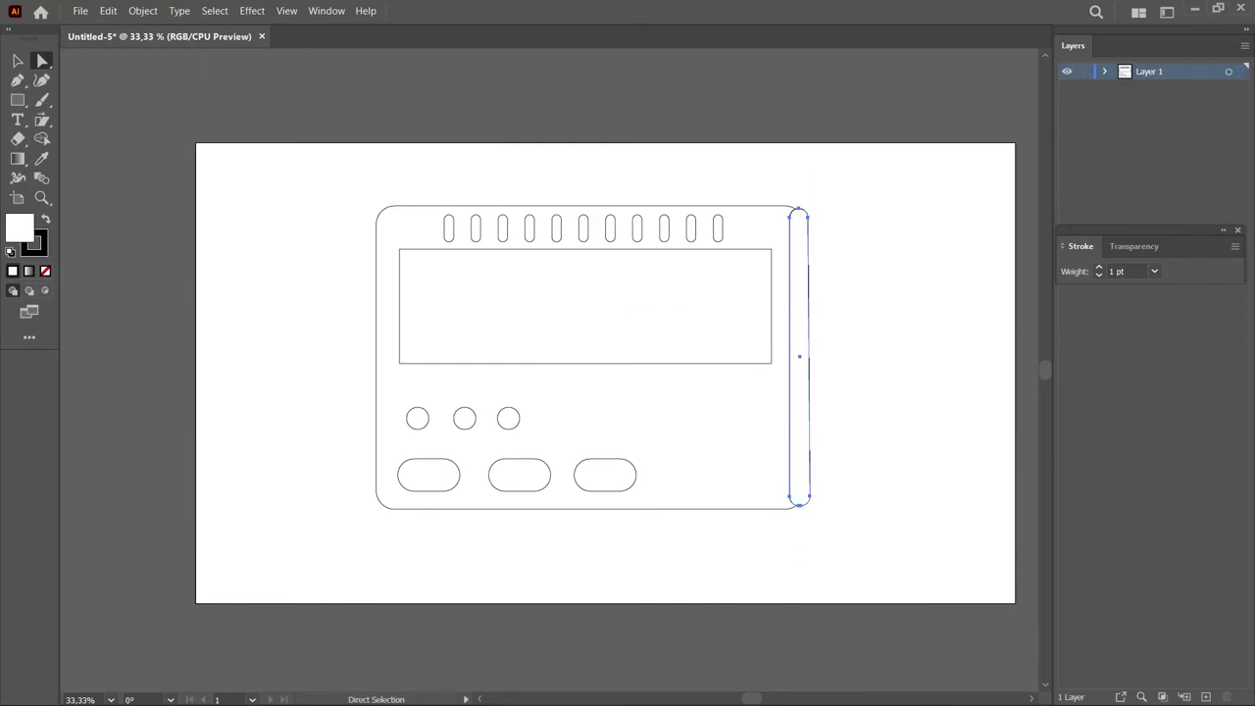
left_click(832, 240)
scroll(832, 240, "up", 3)
scroll(839, 156, "down", 2)
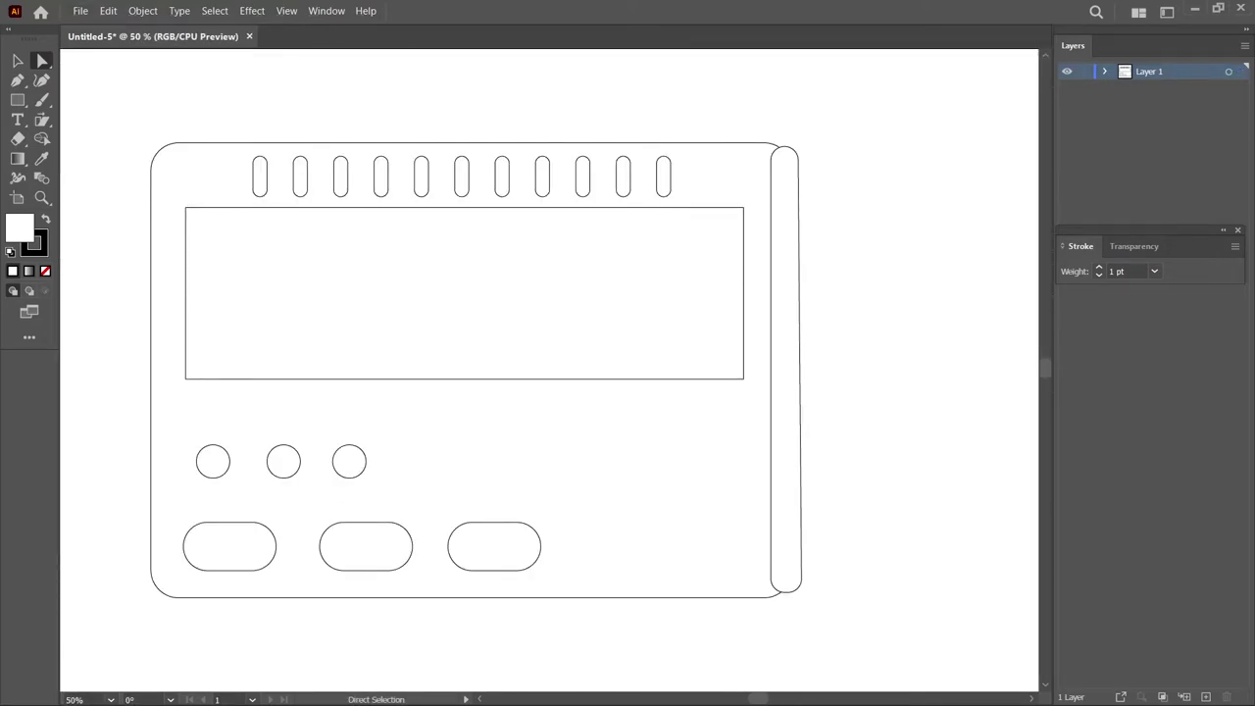
scroll(831, 433, "down", 1)
scroll(812, 511, "down", 1)
scroll(813, 511, "up", 1)
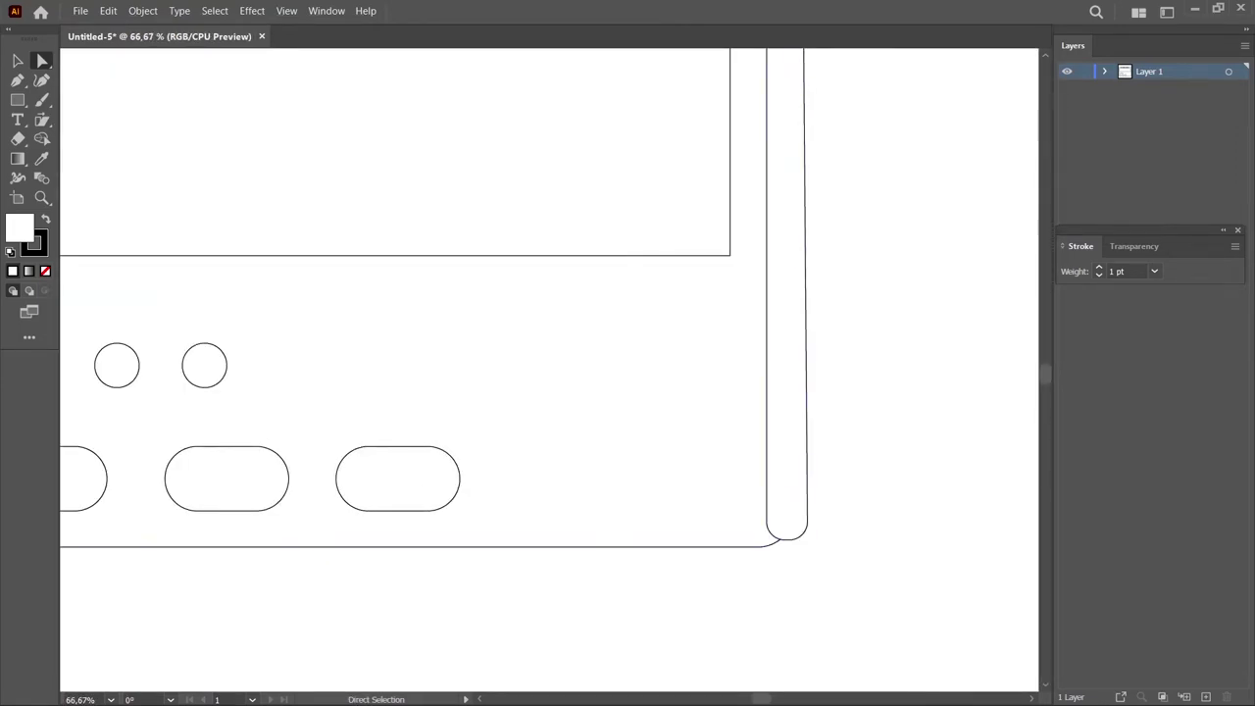
- Extend the capsule's bottom down to the body's bottom edge
key("ctrl+equal")
key("ctrl+equal")
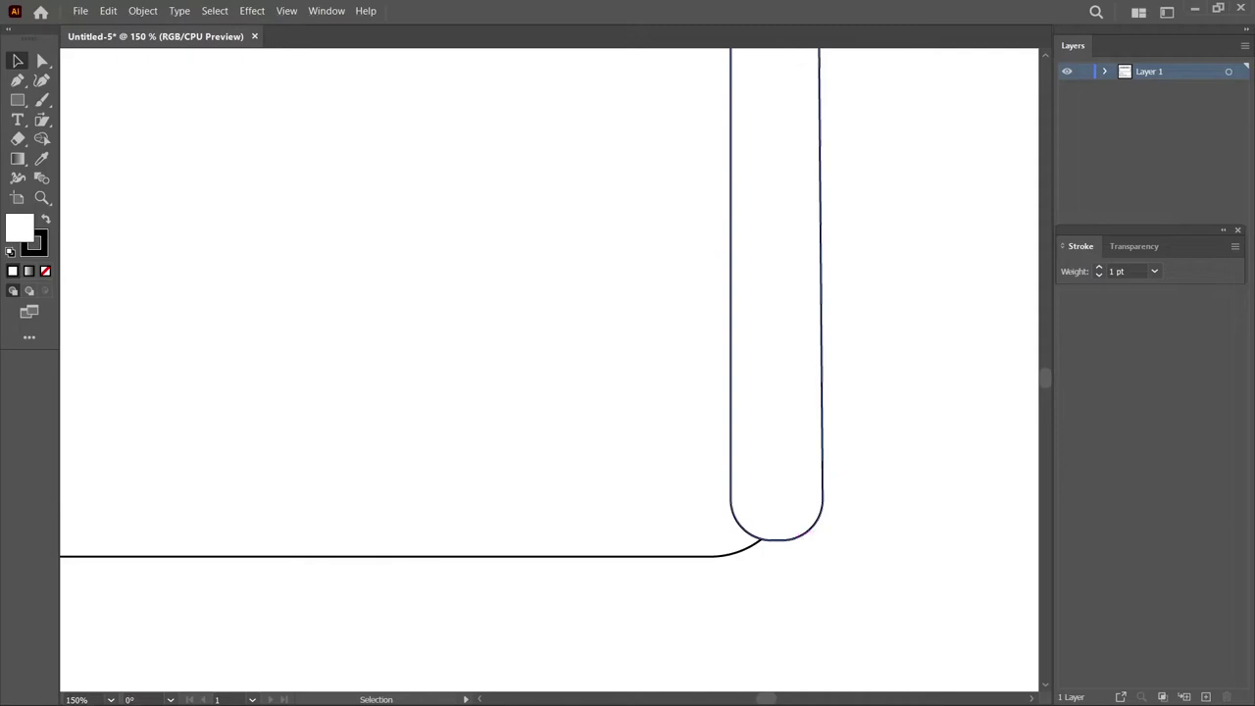
left_click_drag(776, 538, 789, 560)
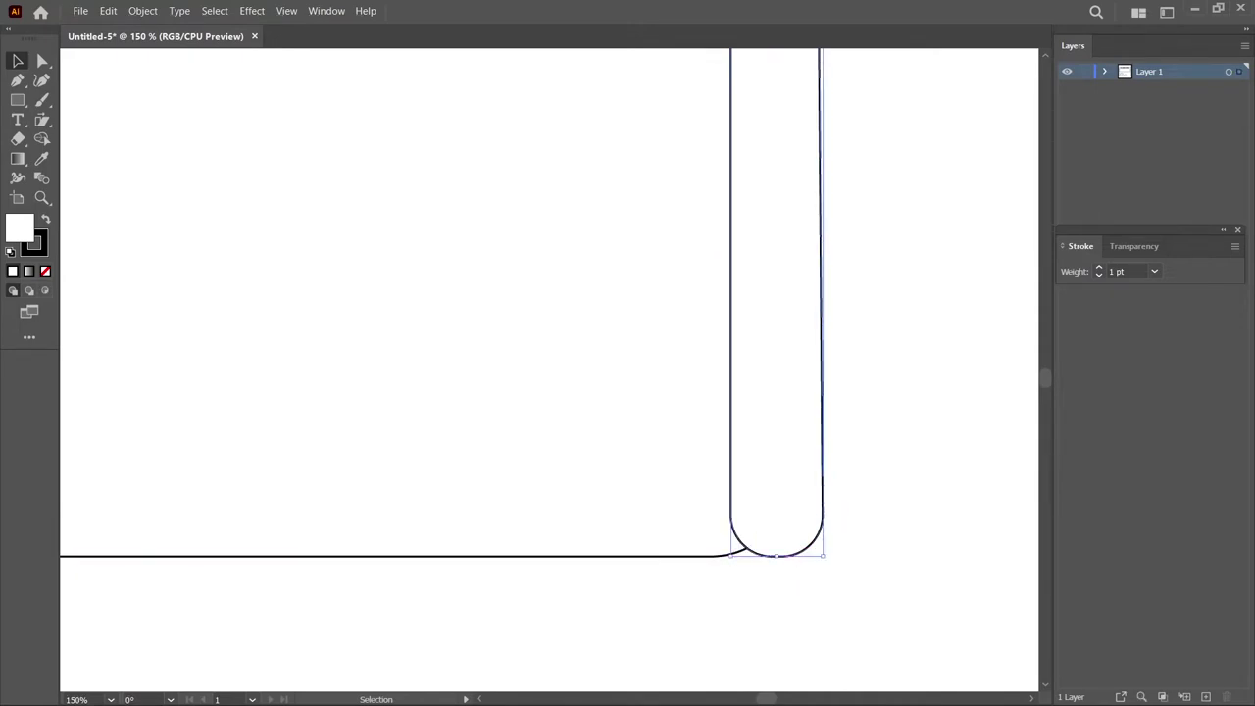
scroll(789, 560, "up", 2)
scroll(549, 372, "up", 3)
scroll(549, 373, "up", 2)
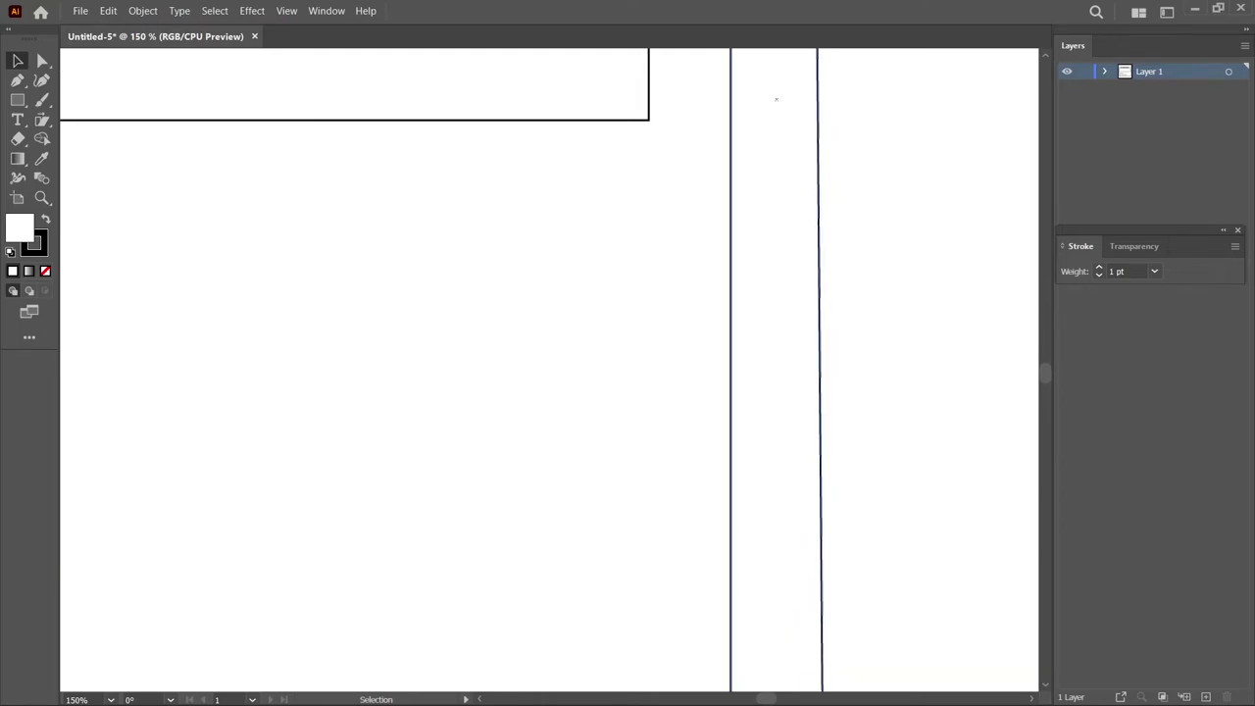
scroll(549, 373, "up", 5)
scroll(549, 372, "up", 4)
scroll(776, 365, "up", 2)
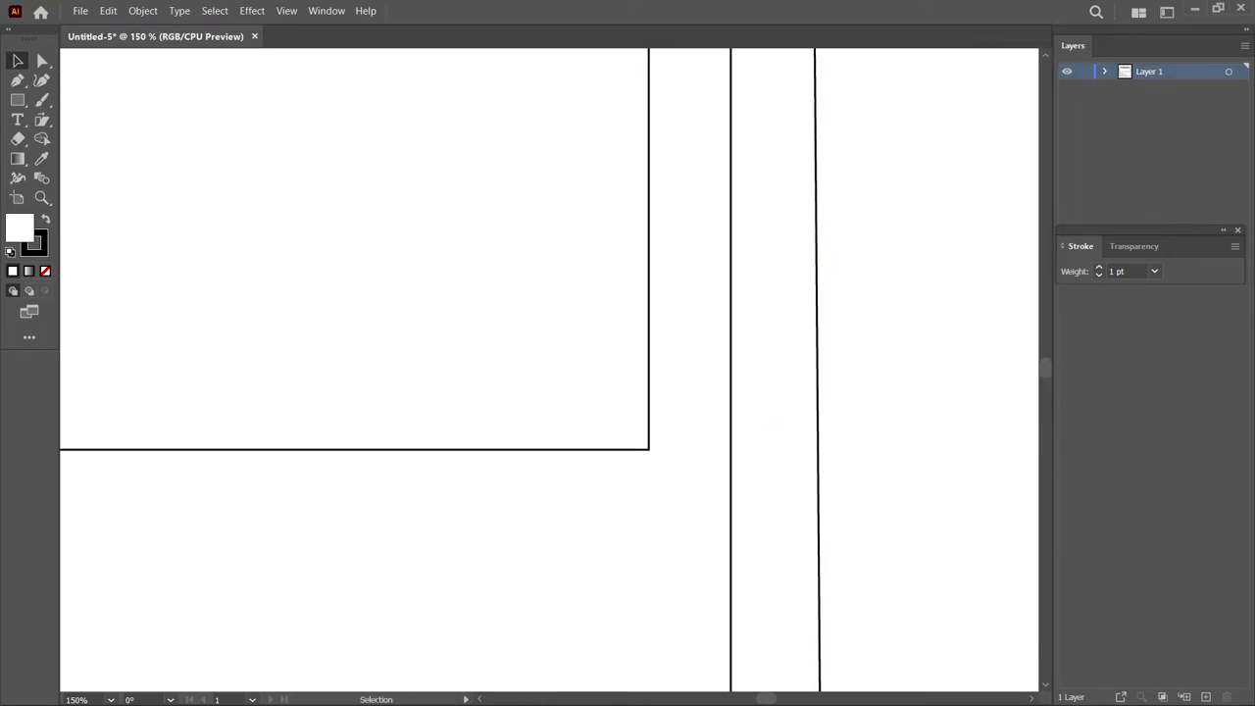
scroll(980, 461, "down", 2)
scroll(907, 250, "up", 4)
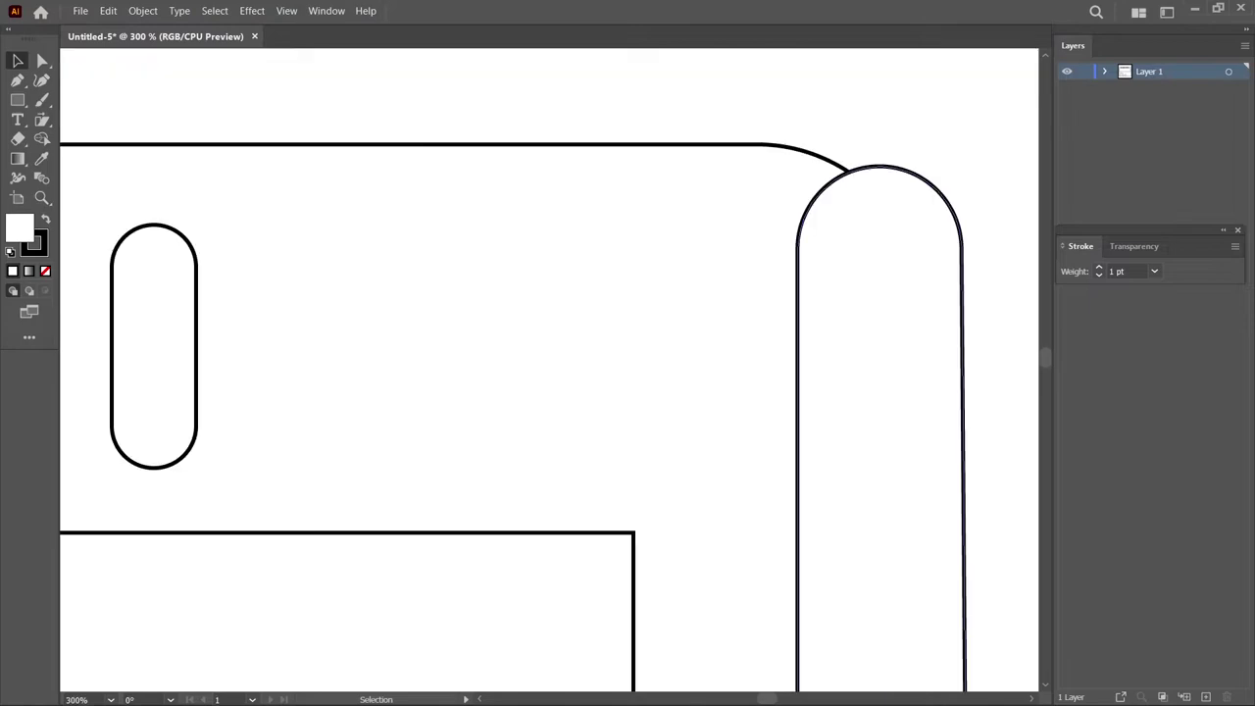
scroll(888, 239, "up", 1)
scroll(888, 239, "up", 3)
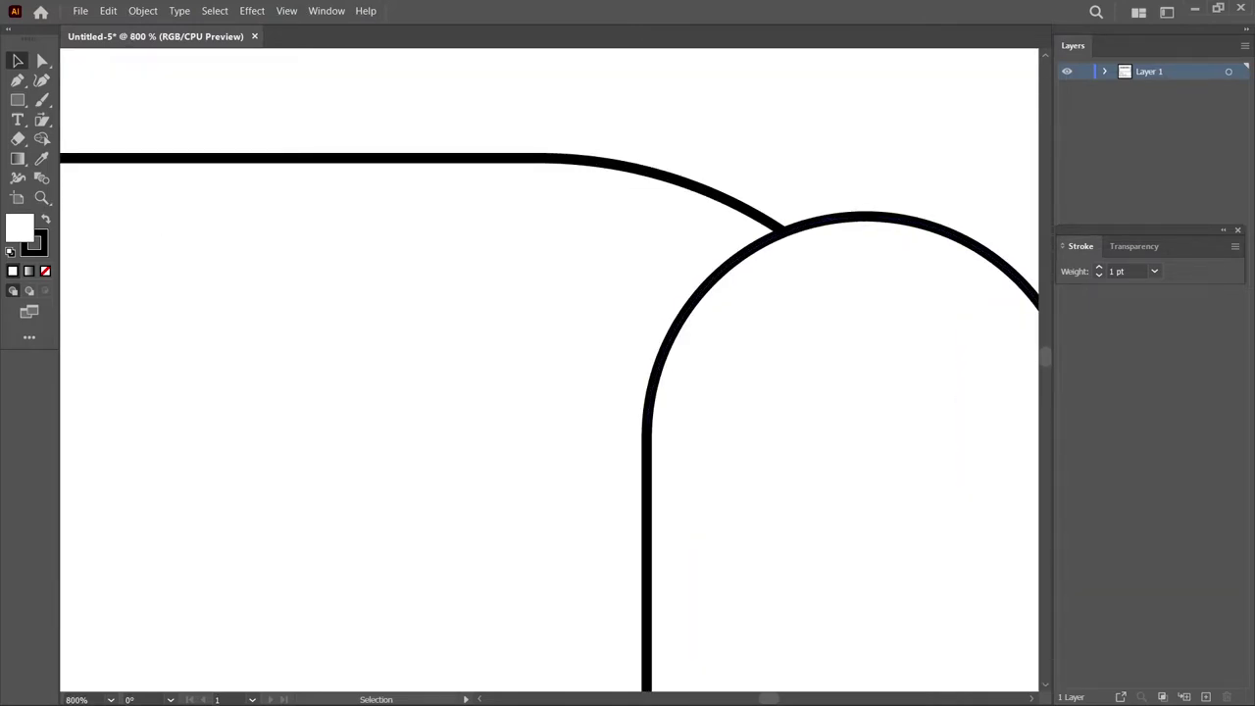
- Stretch the capsule's rounded top up flush with the body's top edge
left_click(859, 215)
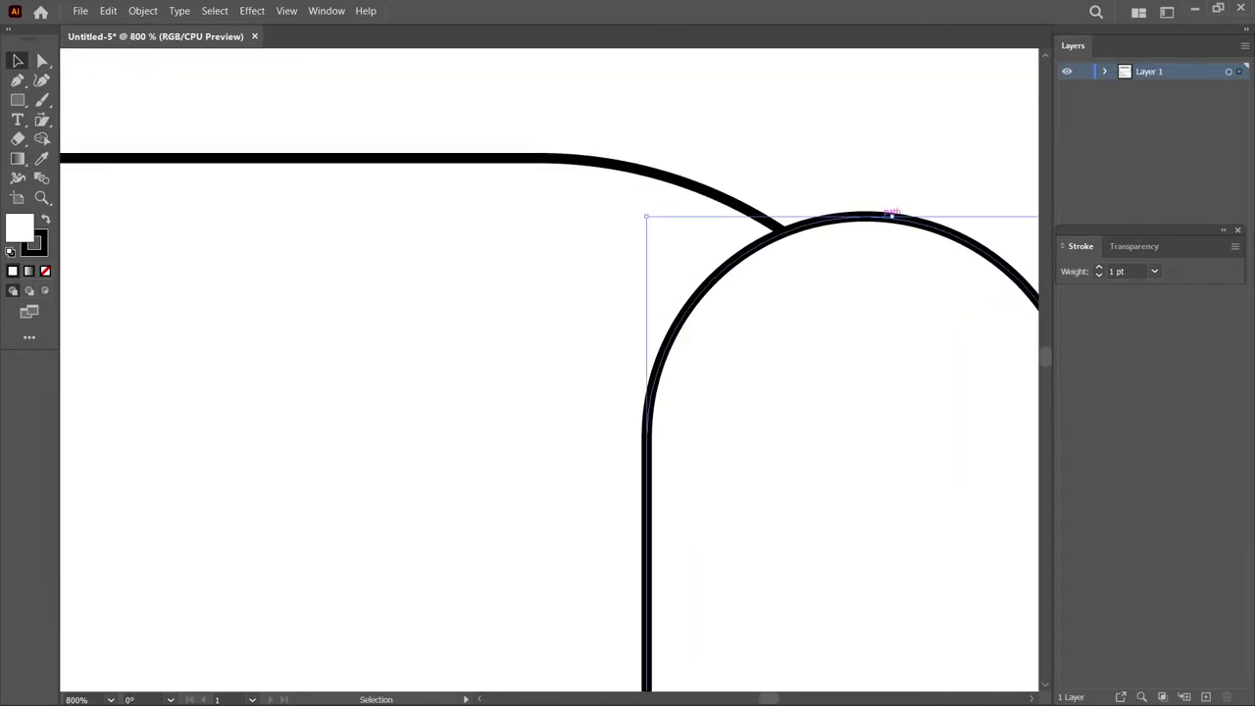
mouse_move(890, 216)
left_mouse_down()
mouse_move(892, 129)
mouse_move(891, 158)
left_mouse_up()
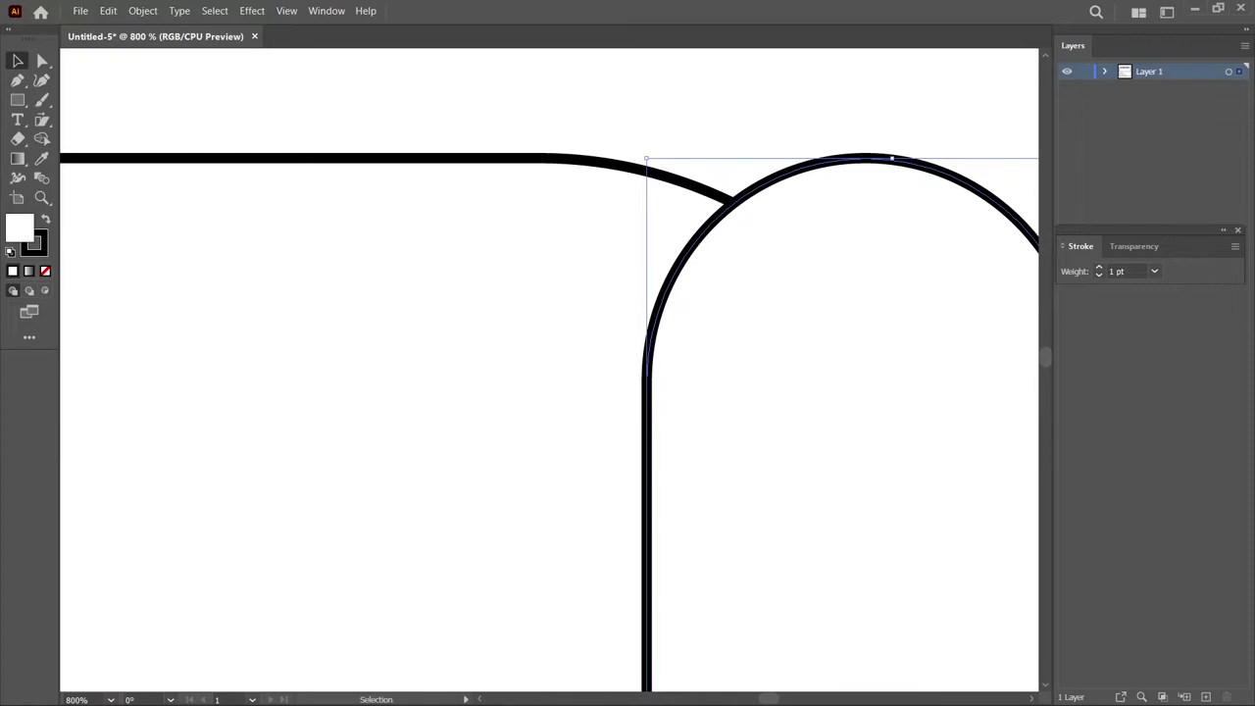
key("ctrl+shift+a")
key("ctrl+minus")
key("ctrl+minus")
key("ctrl+minus")
key("ctrl+minus")
key("ctrl+minus")
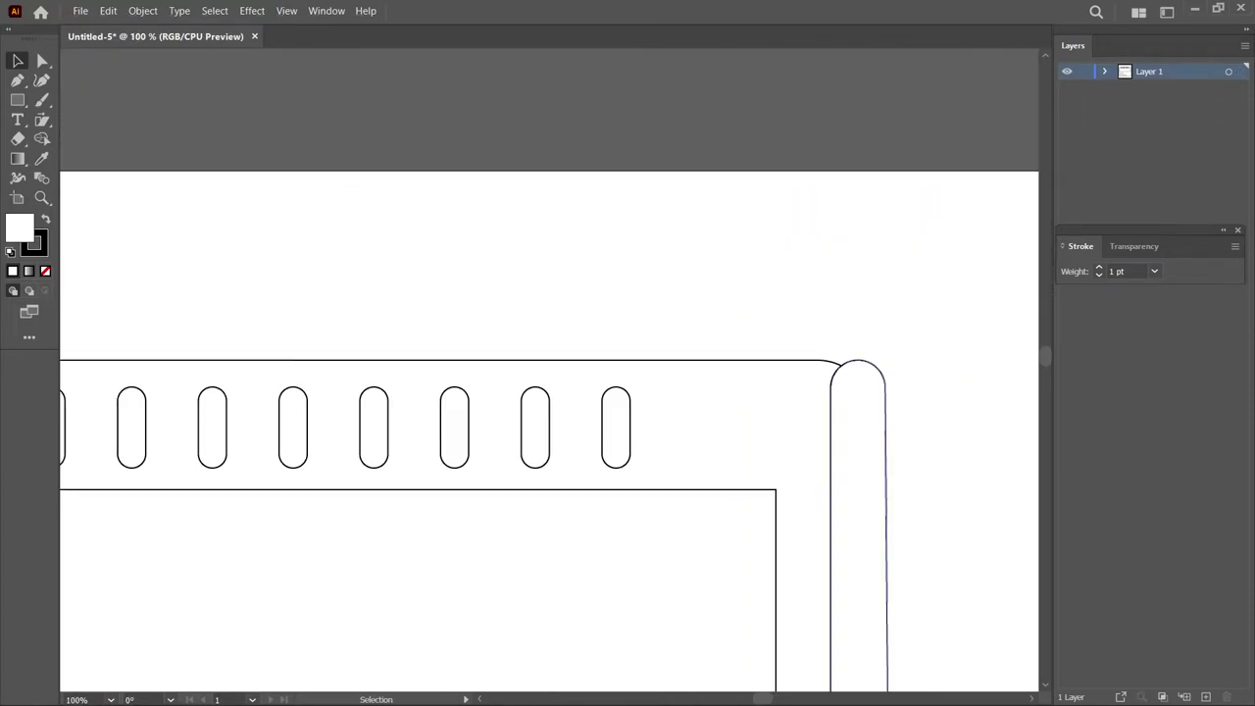
scroll(887, 361, "down", 2)
scroll(892, 363, "down", 2)
scroll(882, 412, "down", 3)
scroll(888, 457, "down", 2)
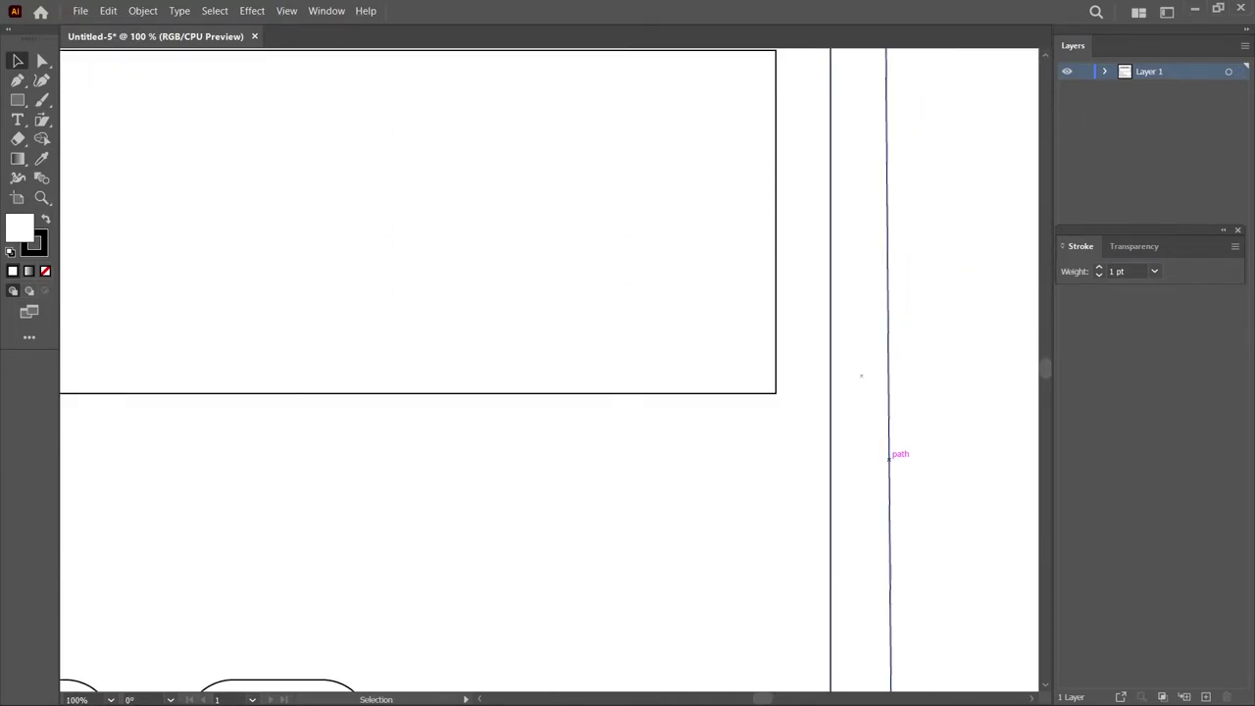
scroll(888, 457, "down", 3)
scroll(888, 457, "down", 1)
key("ctrl+minus")
key("ctrl+minus")
key("ctrl+minus")
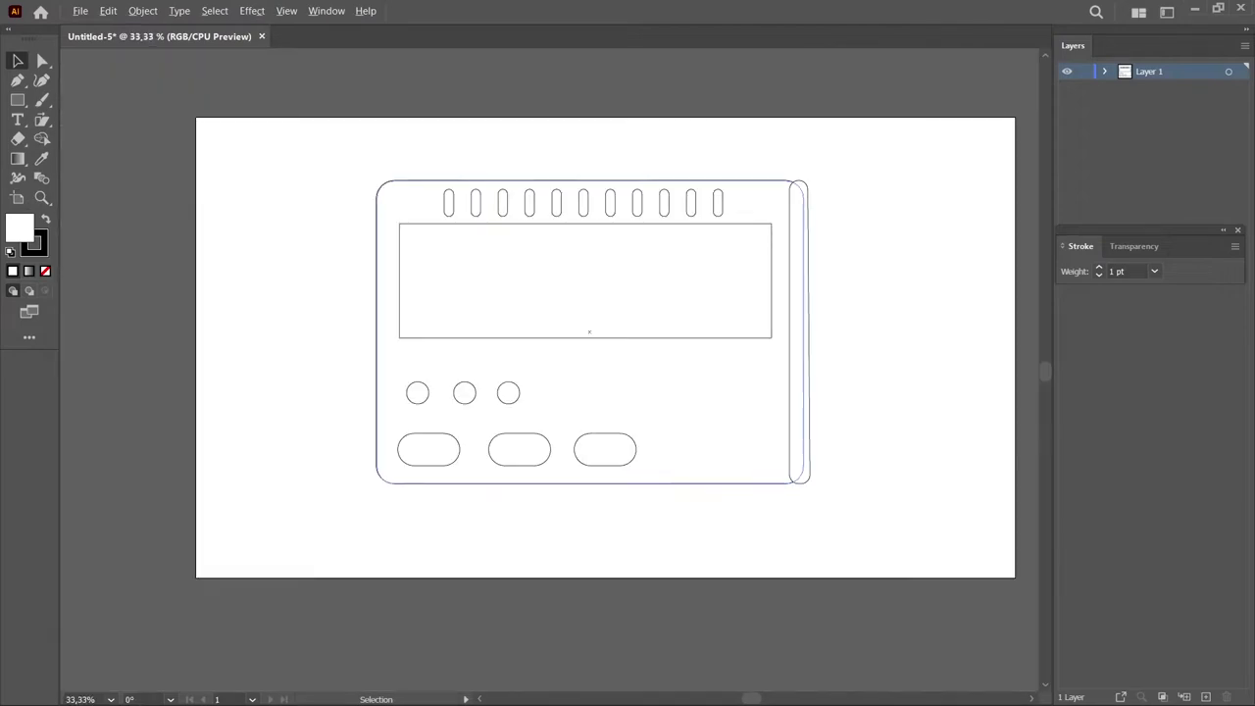
- Copy the right-side capsule to the device's left side, level with the original
left_click_drag(589, 331, 655, 340)
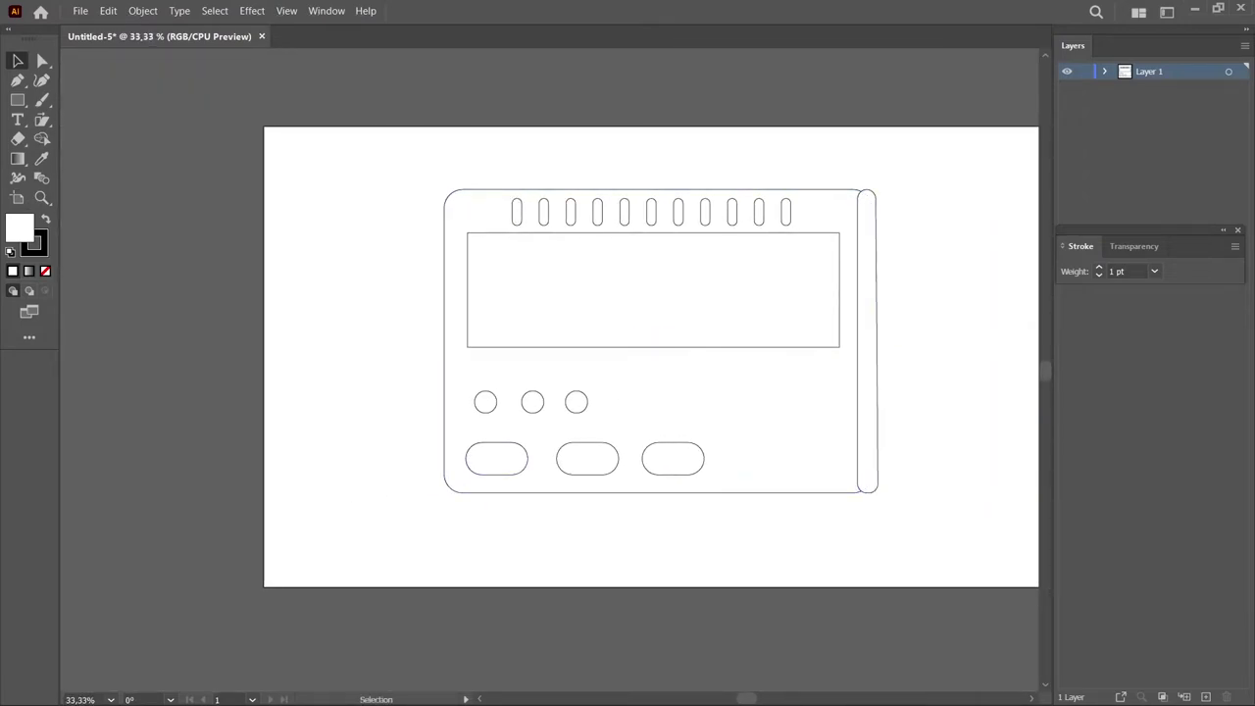
left_click(867, 341)
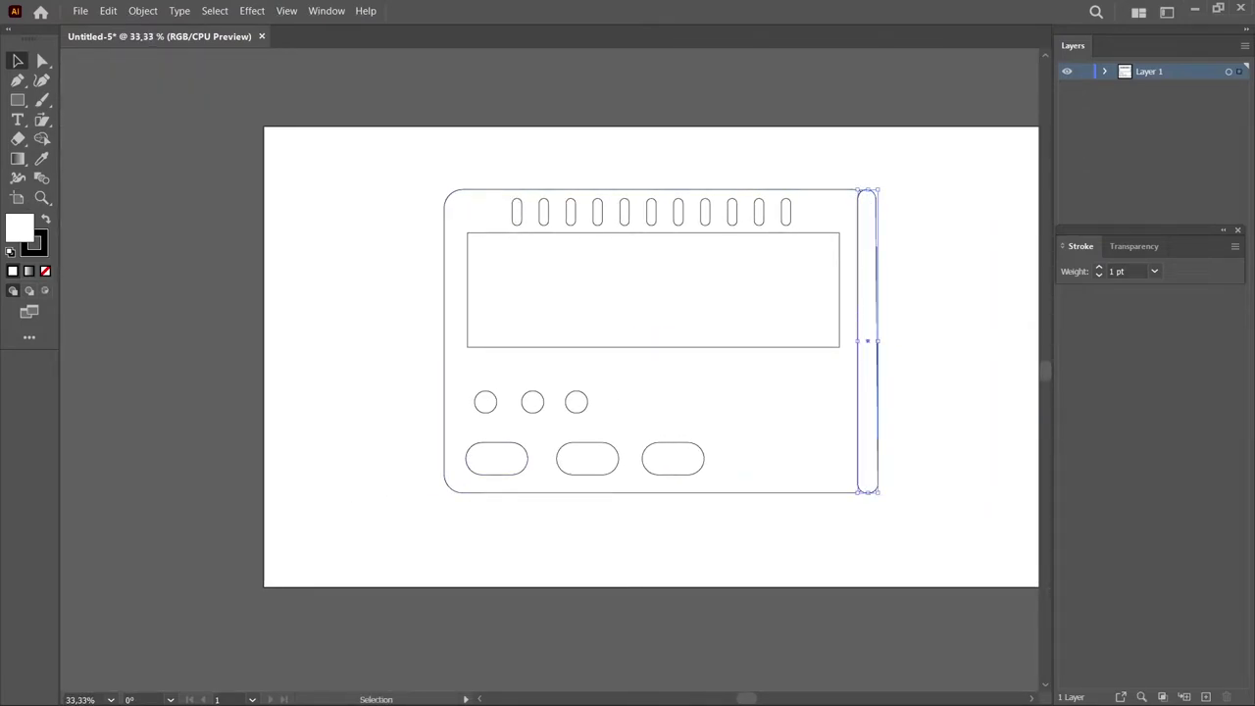
left_click_drag(866, 396, 440, 392)
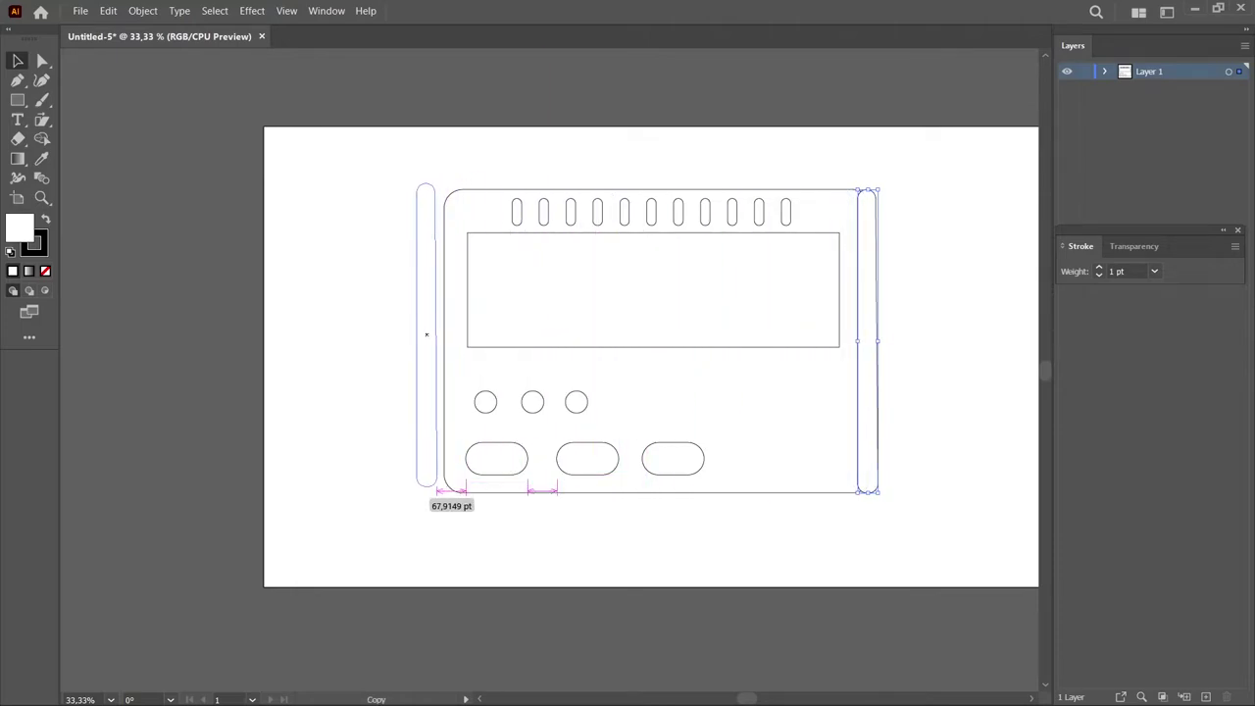
left_click_drag(440, 337, 441, 341)
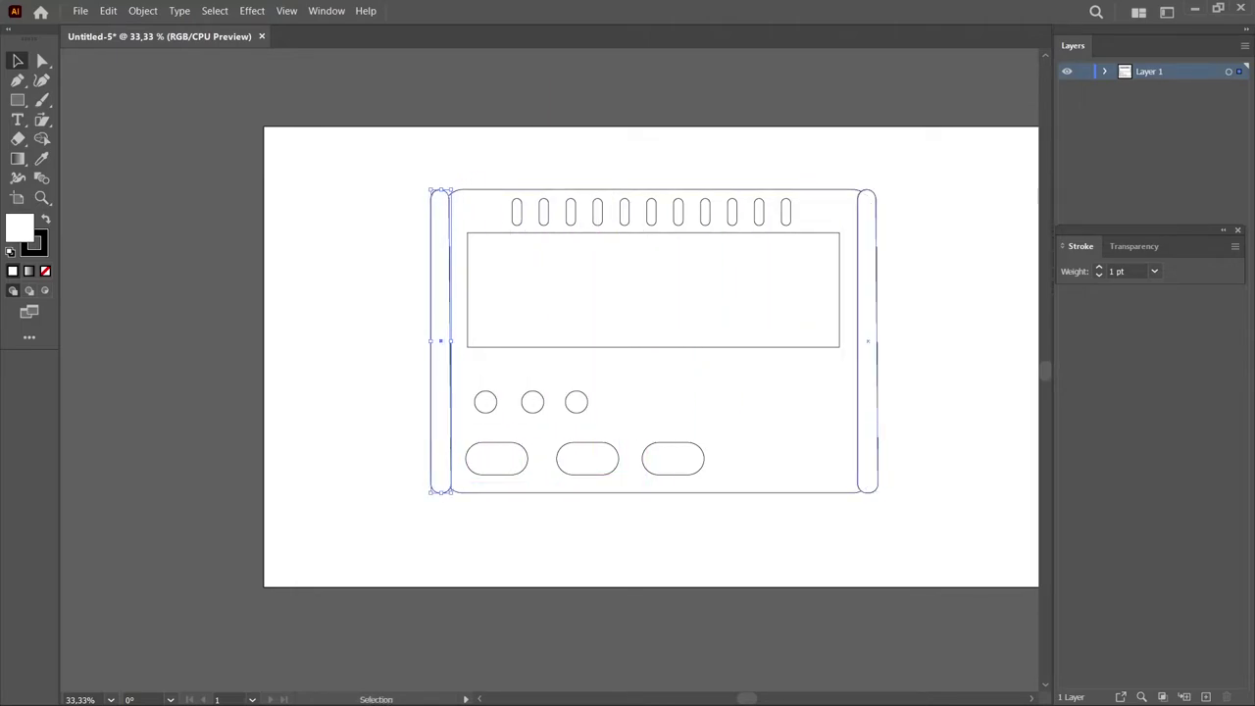
key("ctrl+shift+a")
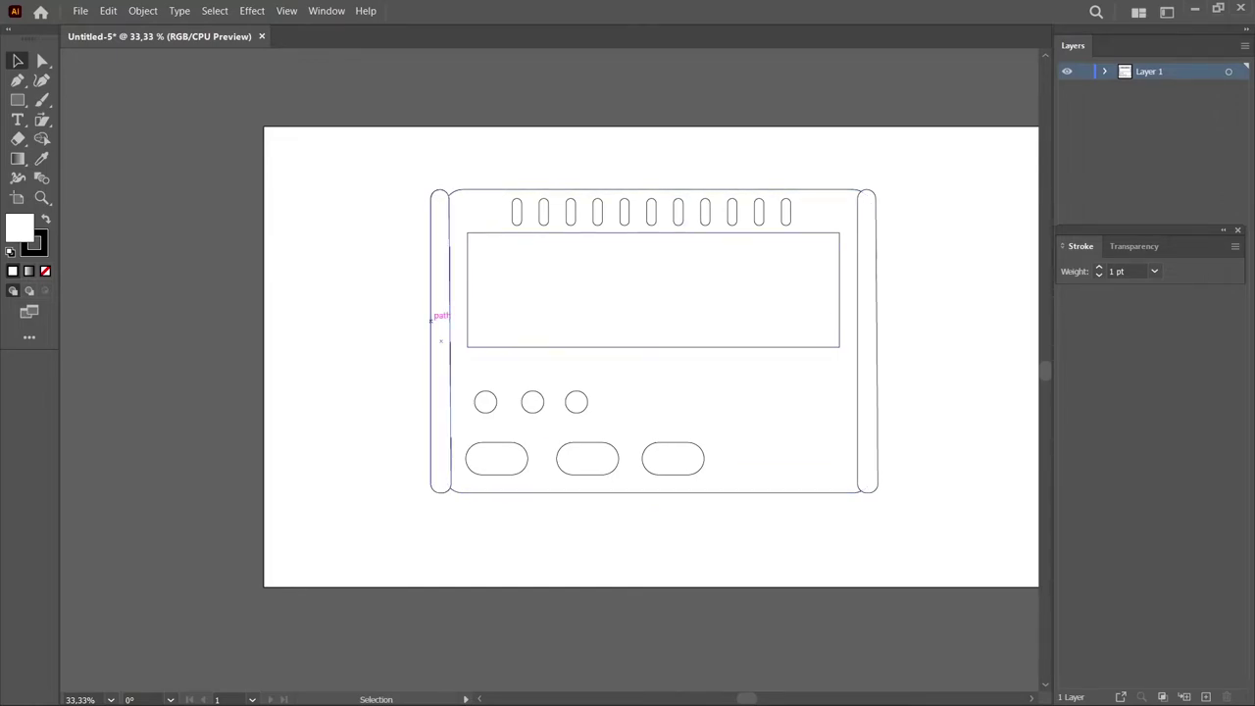
- Delete the left-side strip and zoom in and out to check the drawing
left_click(431, 319)
key("Delete")
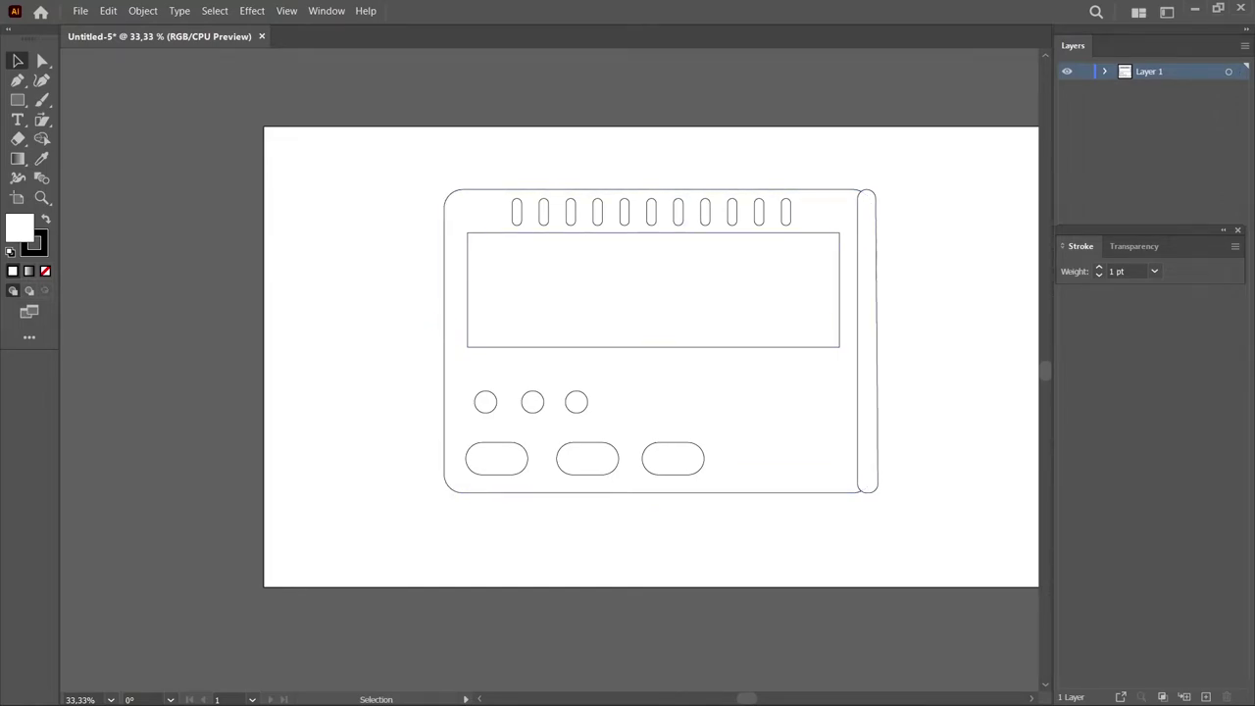
key("ctrl+minus")
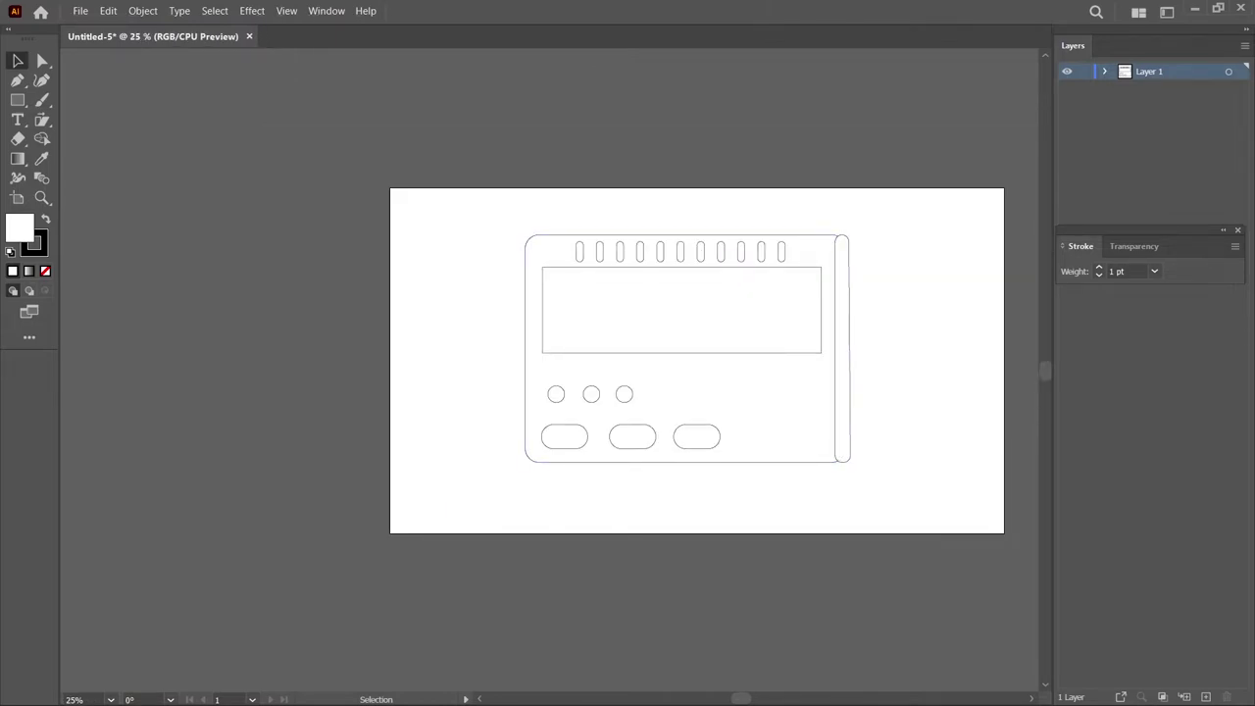
key("ctrl+plus")
key("ctrl+plus")
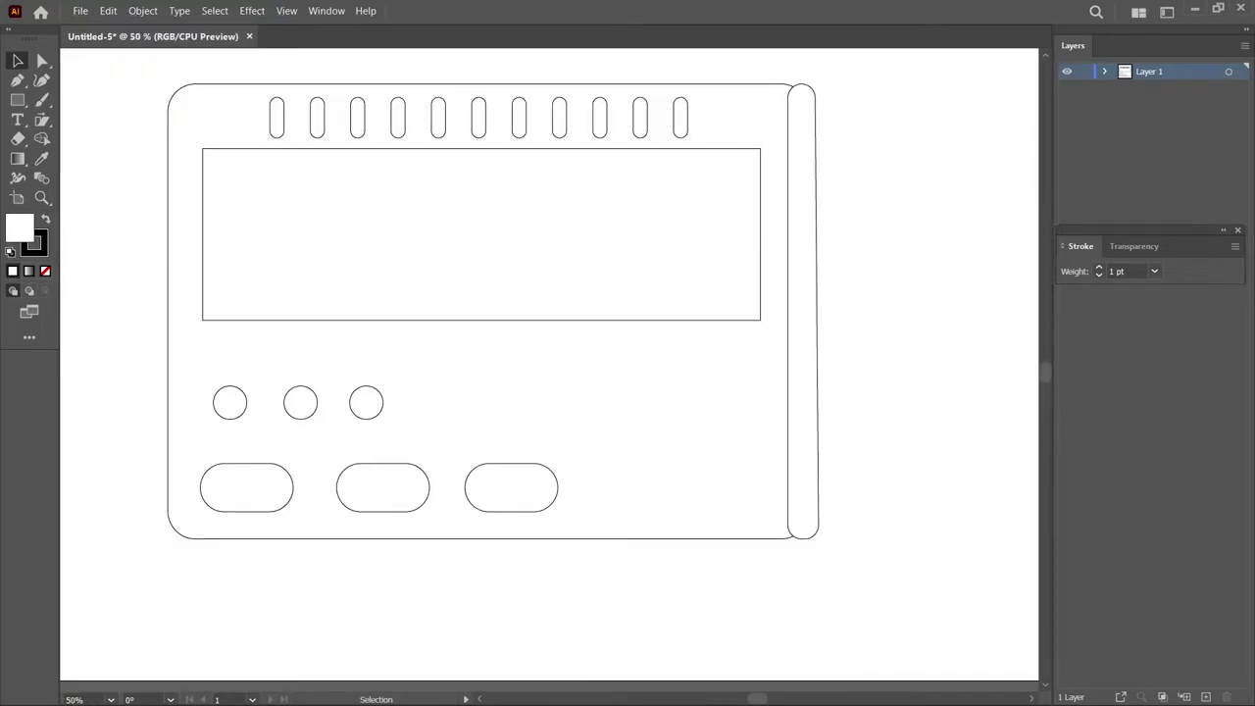
key("ctrl+plus")
key("ctrl+plus")
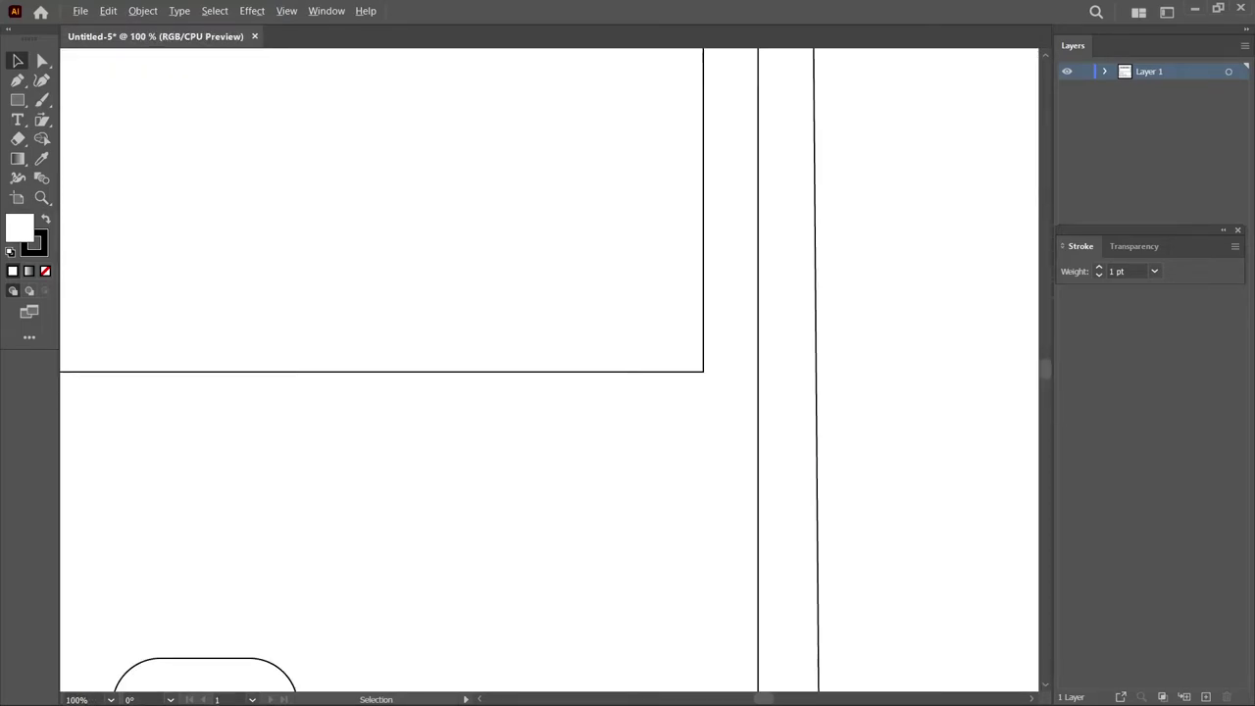
key("ctrl+minus")
key("ctrl+minus")
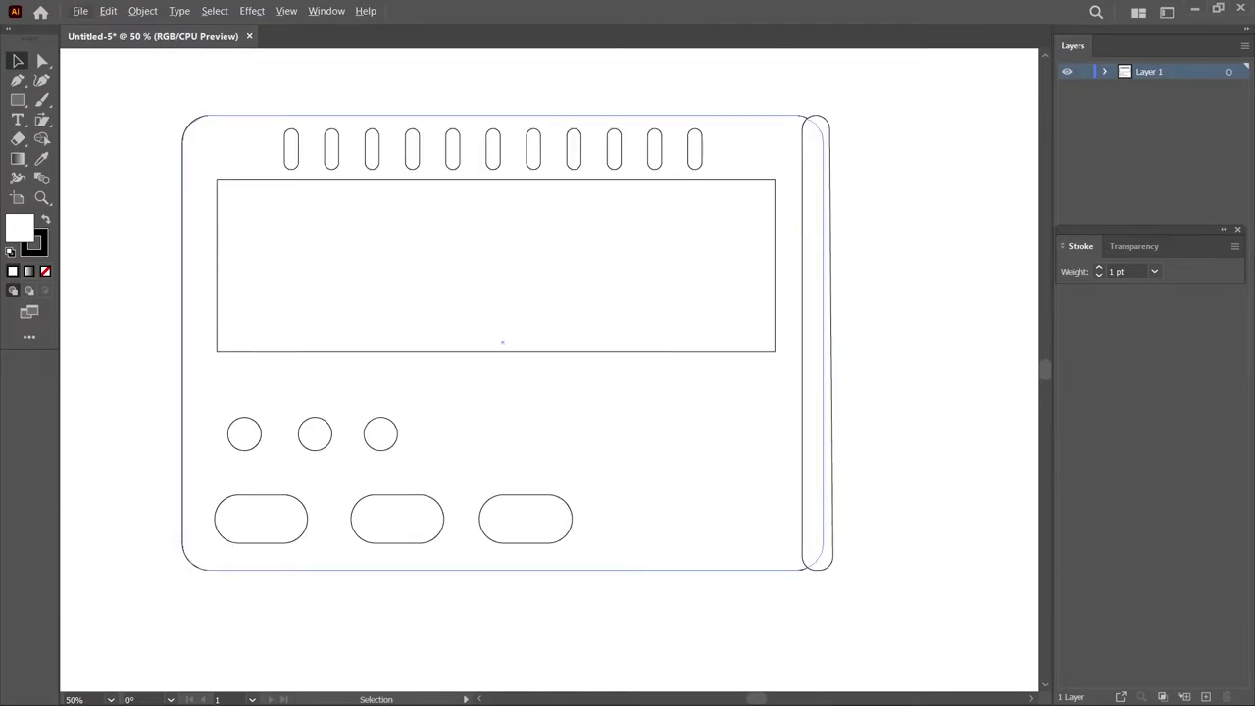
key("ctrl+minus")
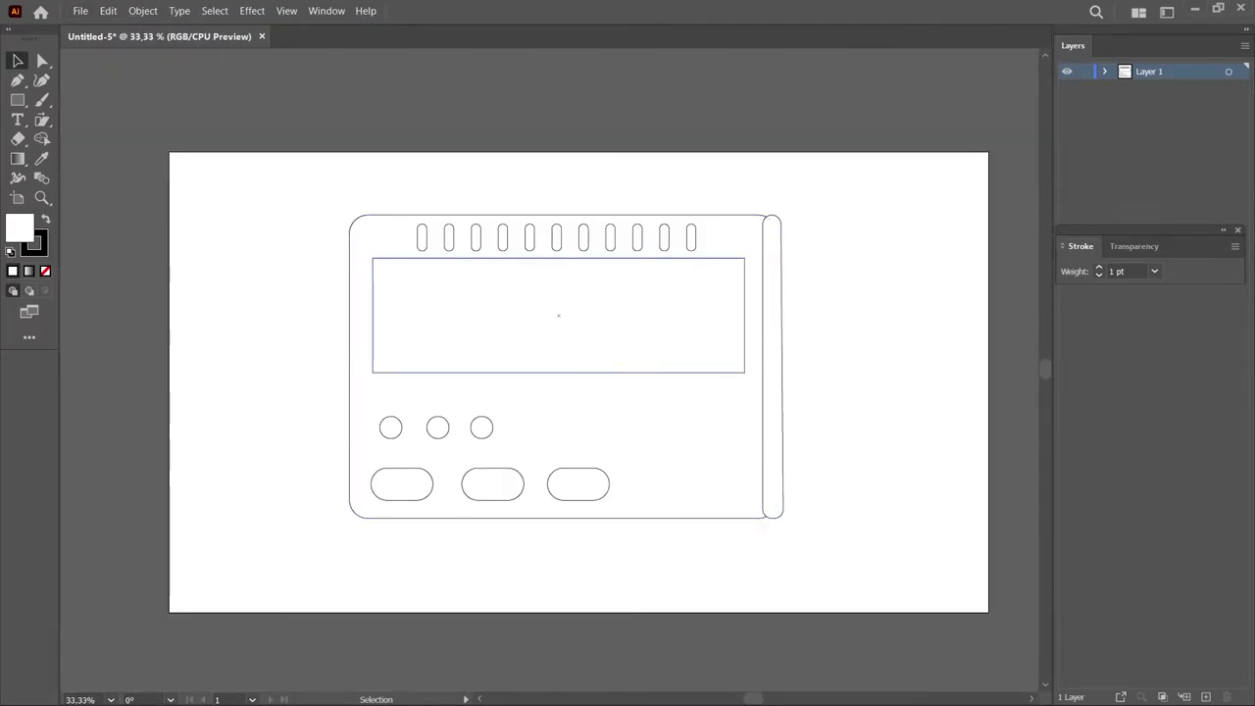
left_click(17, 99)
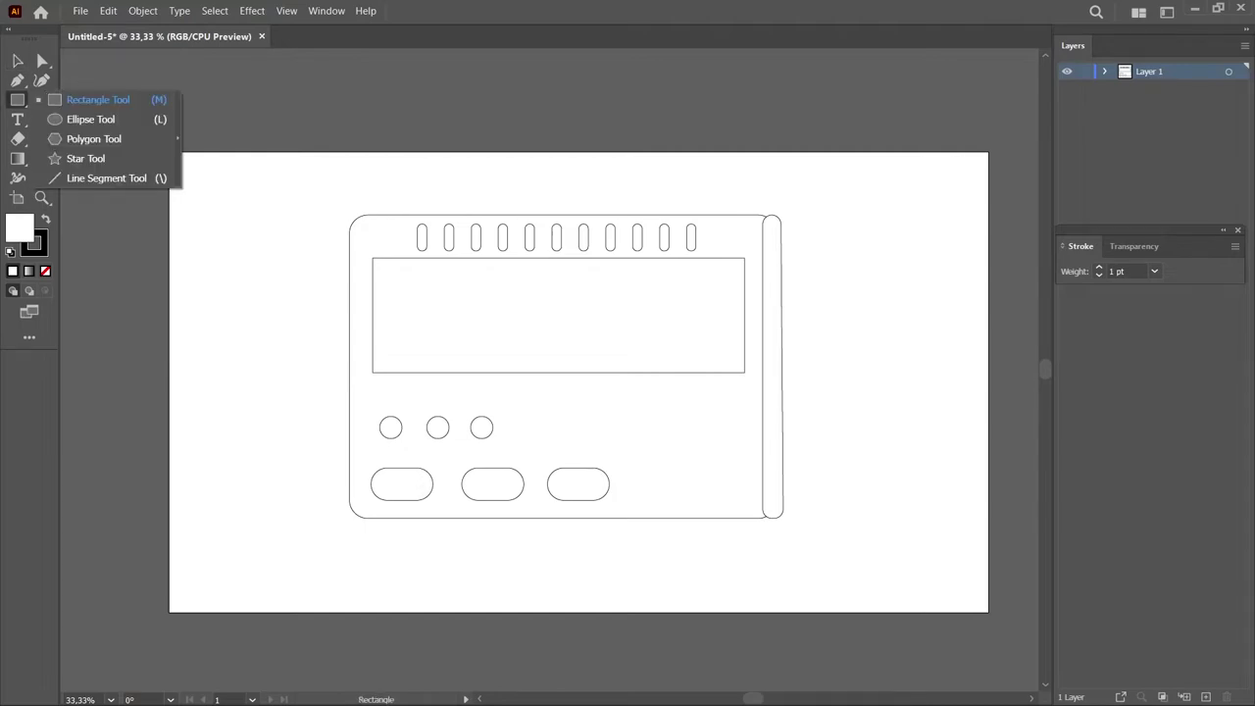
left_click(91, 118)
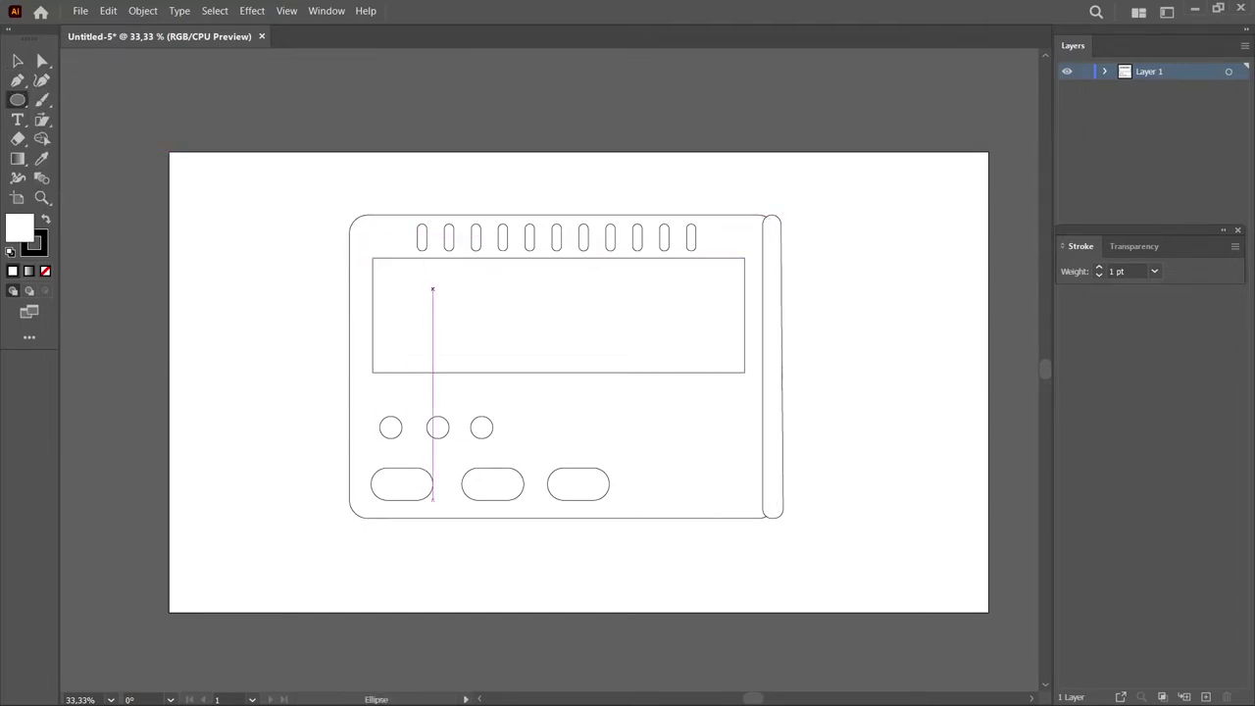
mouse_move(445, 292)
left_mouse_down()
mouse_move(492, 359)
mouse_move(468, 323)
left_mouse_up()
key("a")
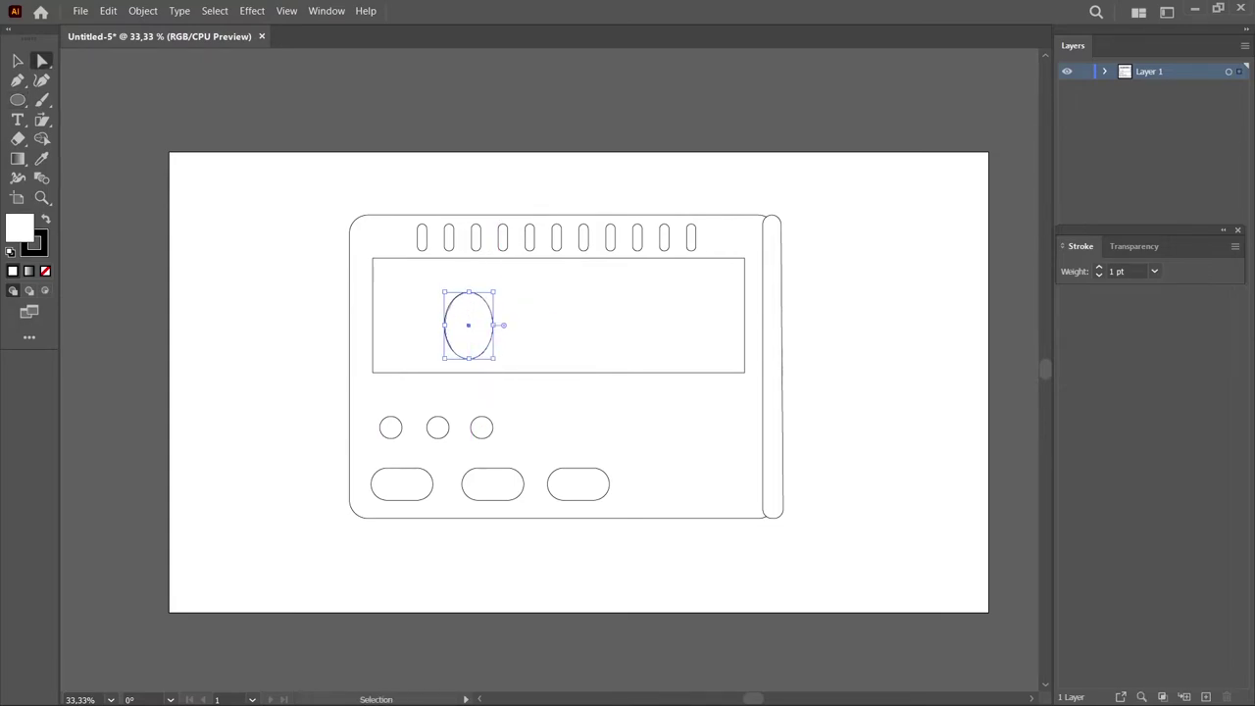
key("Delete")
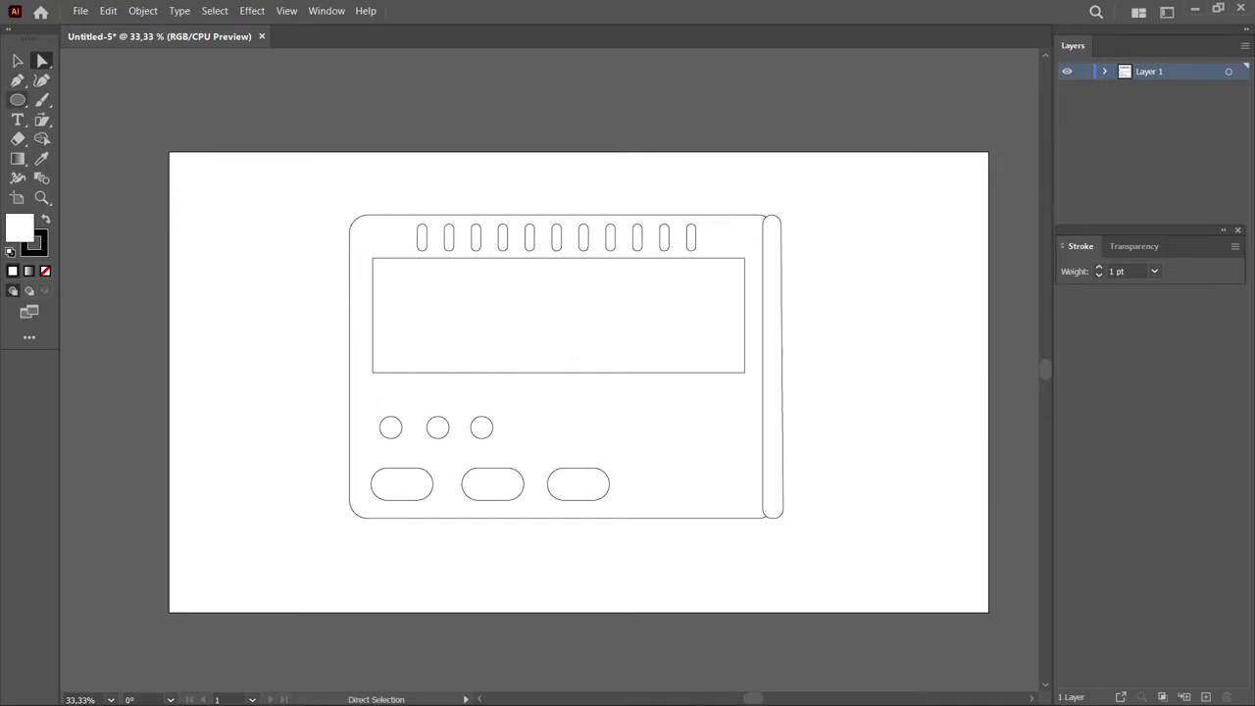
left_click(18, 99)
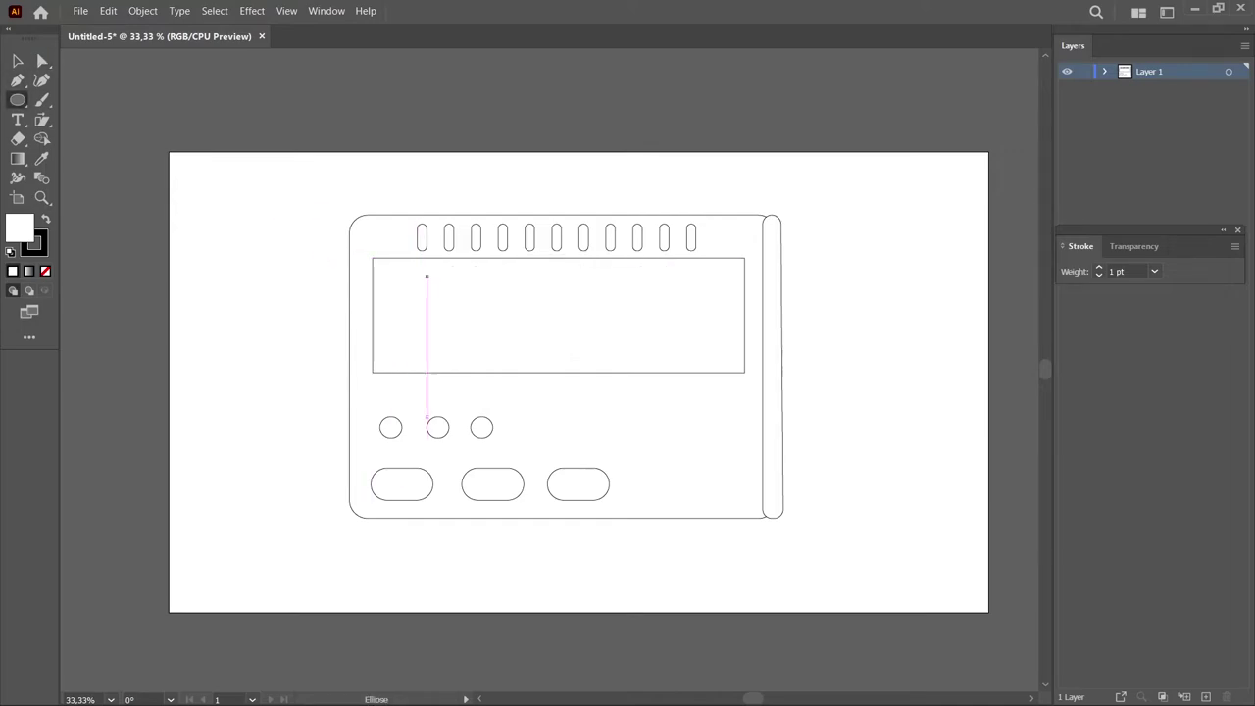
mouse_move(425, 275)
left_mouse_down()
mouse_move(481, 366)
mouse_move(462, 362)
left_mouse_up()
key("a")
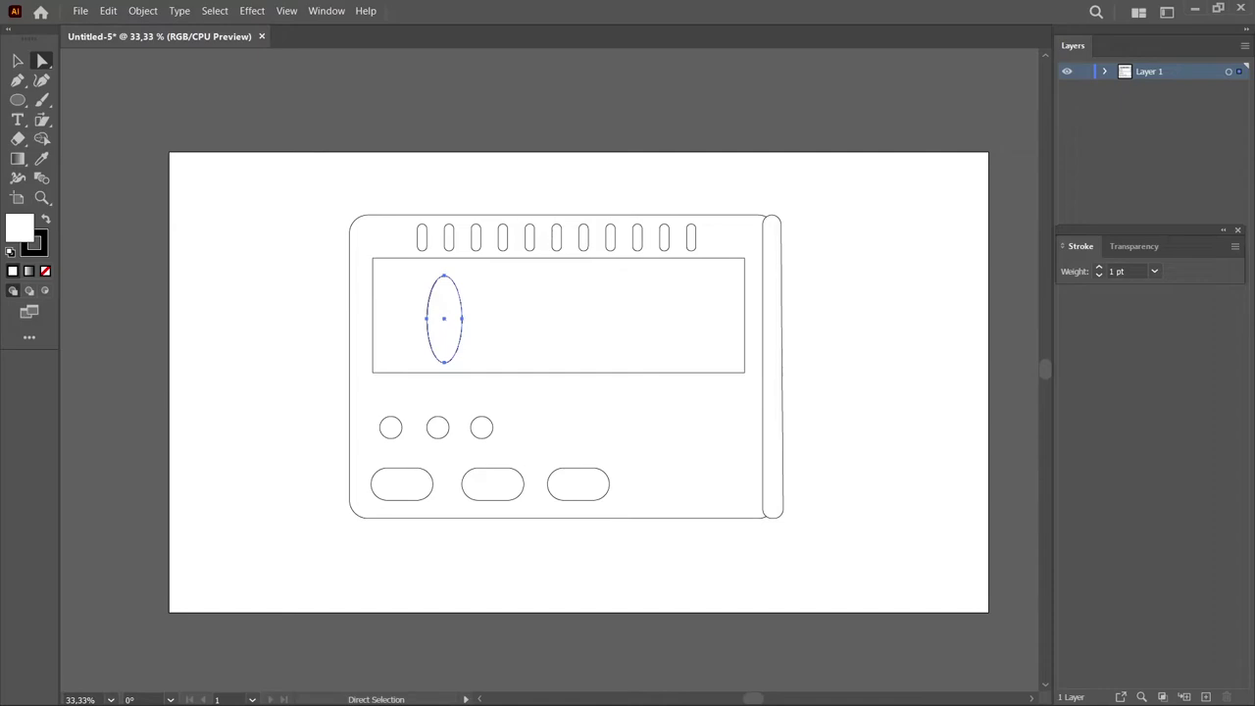
left_click_drag(444, 275, 444, 280)
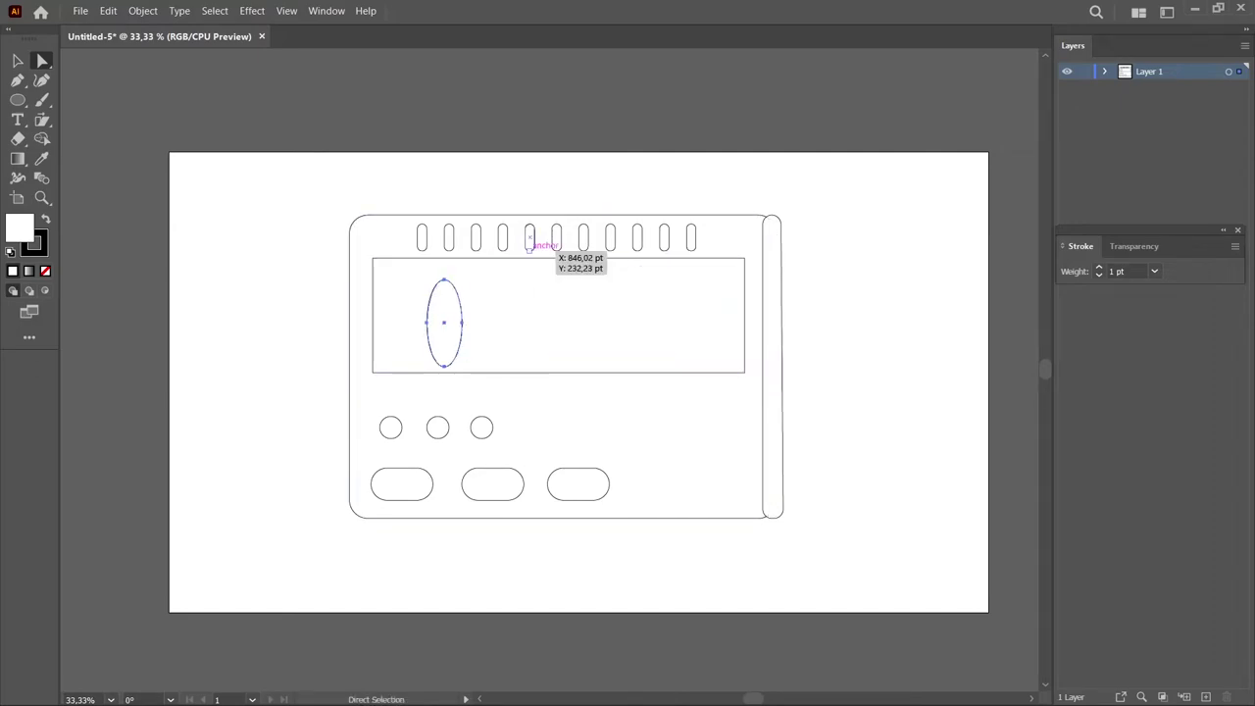
left_click(560, 313)
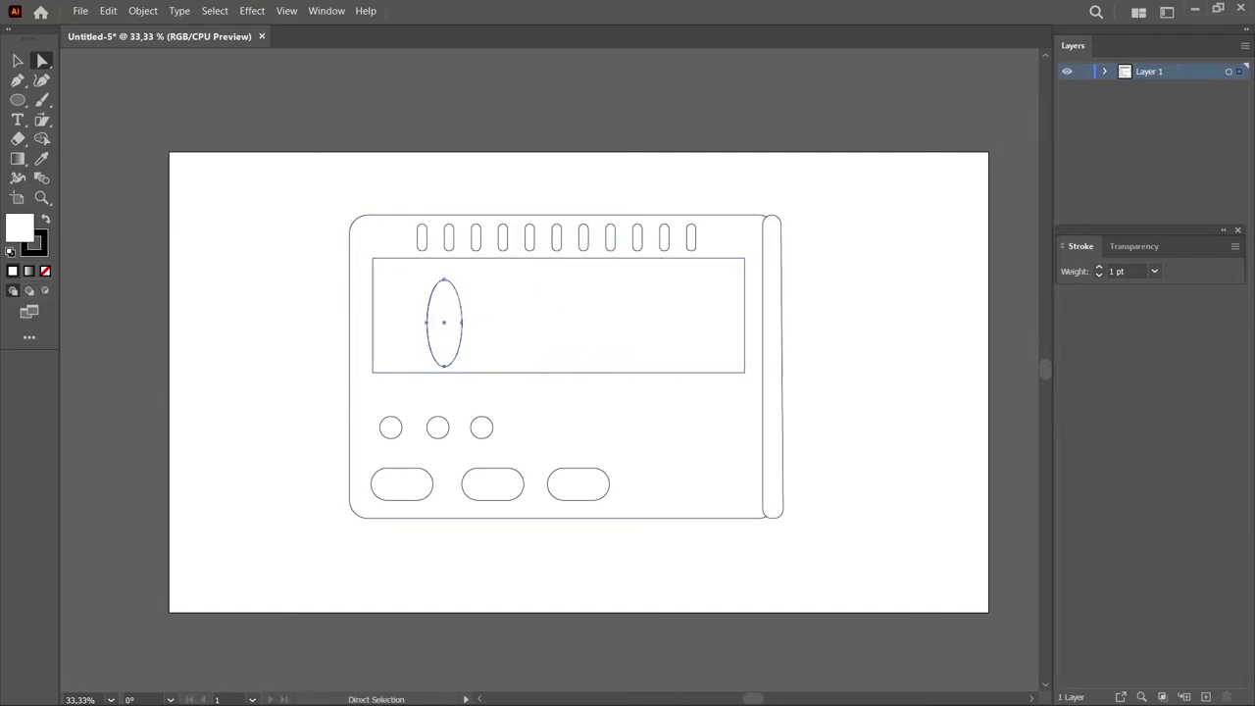
left_click(444, 281)
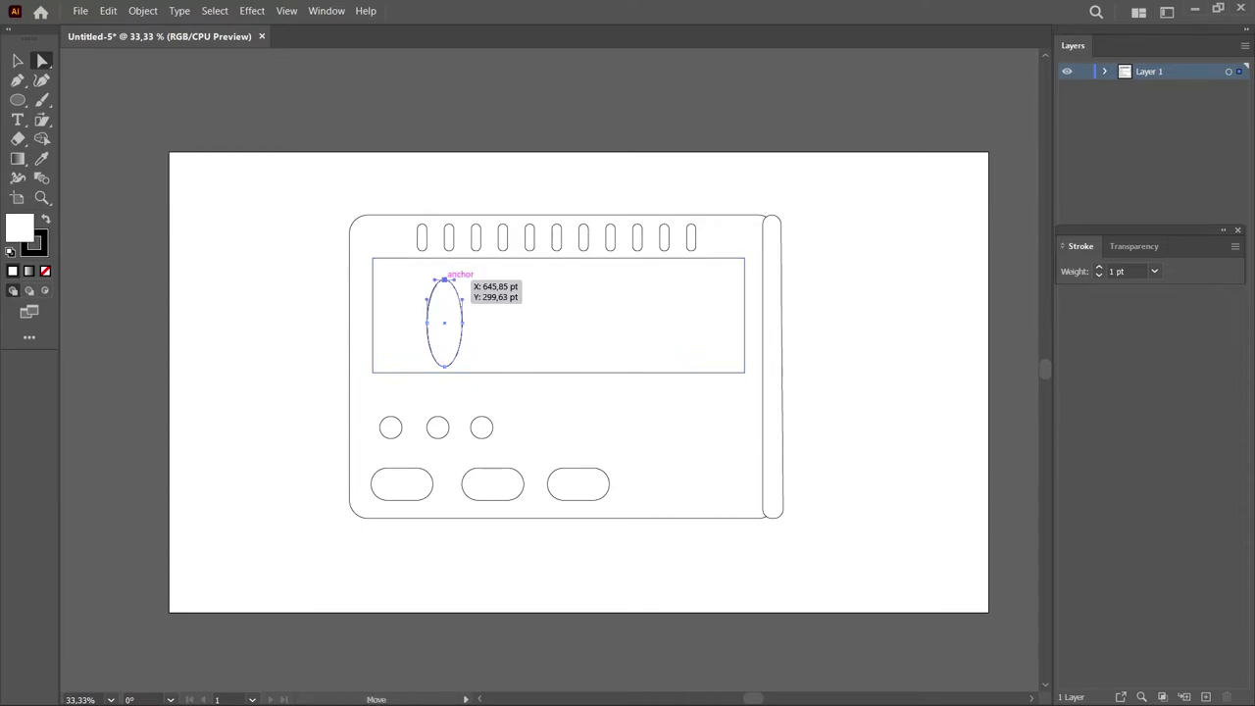
left_click_drag(444, 280, 432, 310)
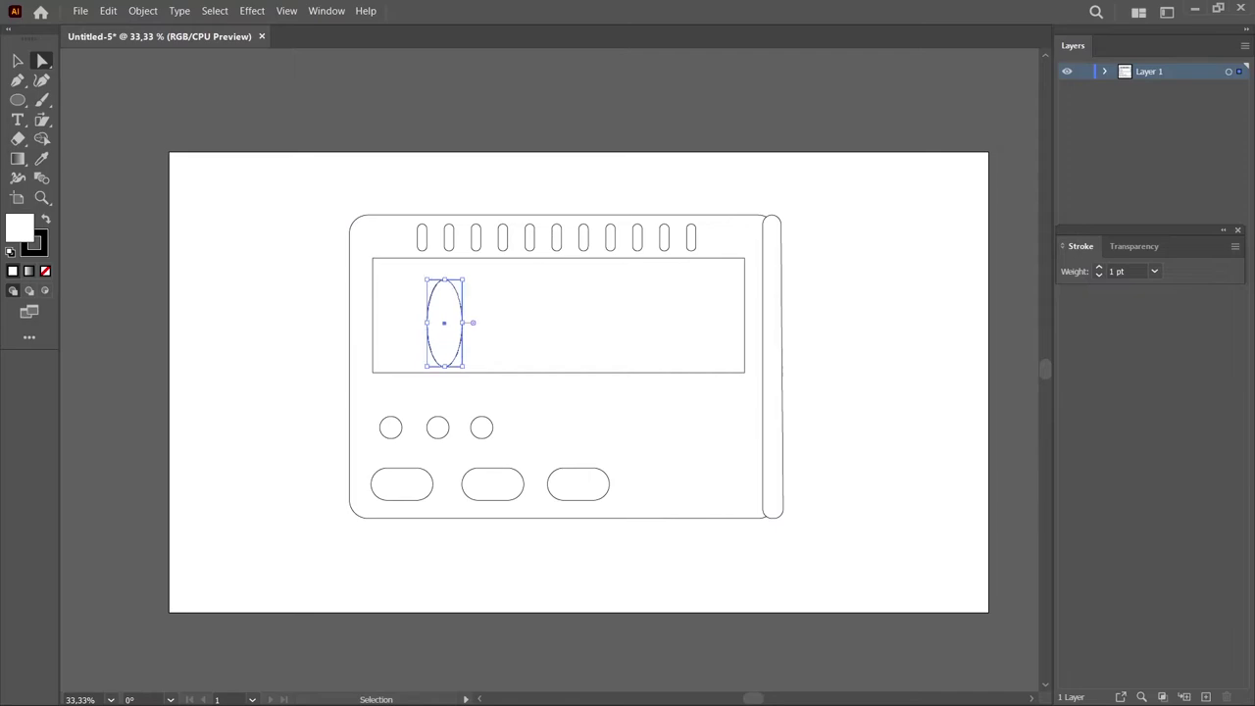
key("a")
key("ctrl+shift+a")
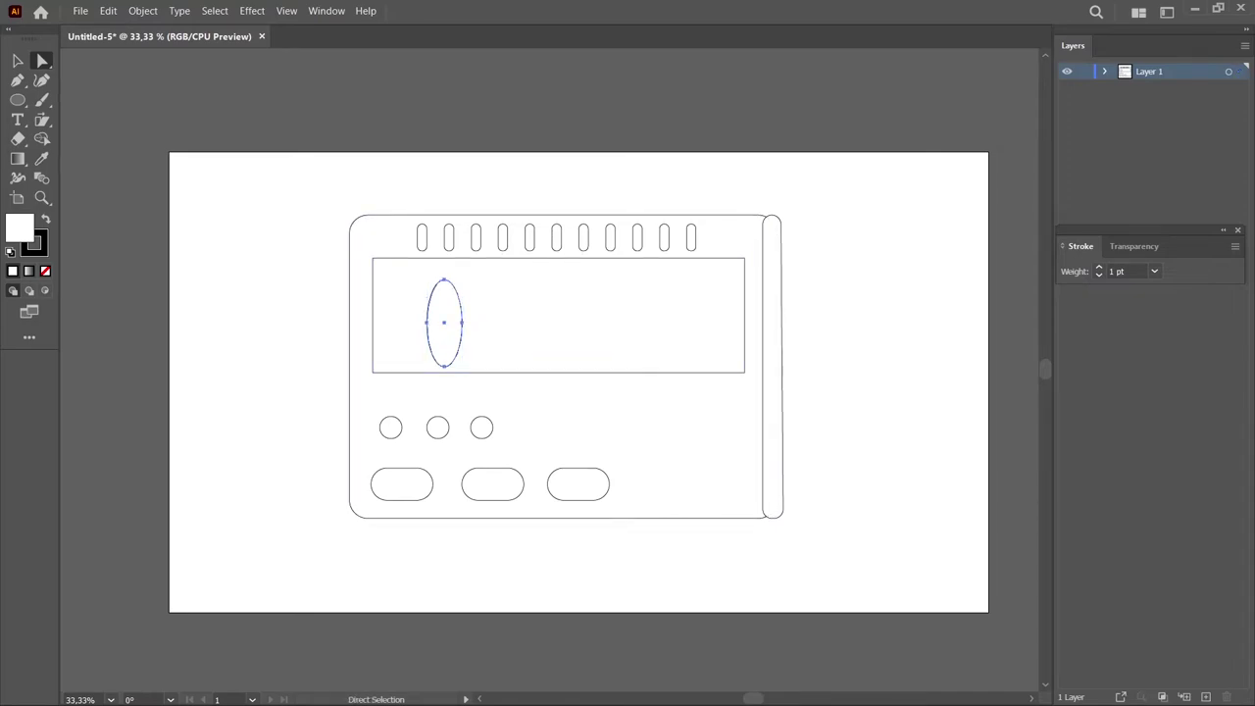
left_click(429, 303)
key("Delete")
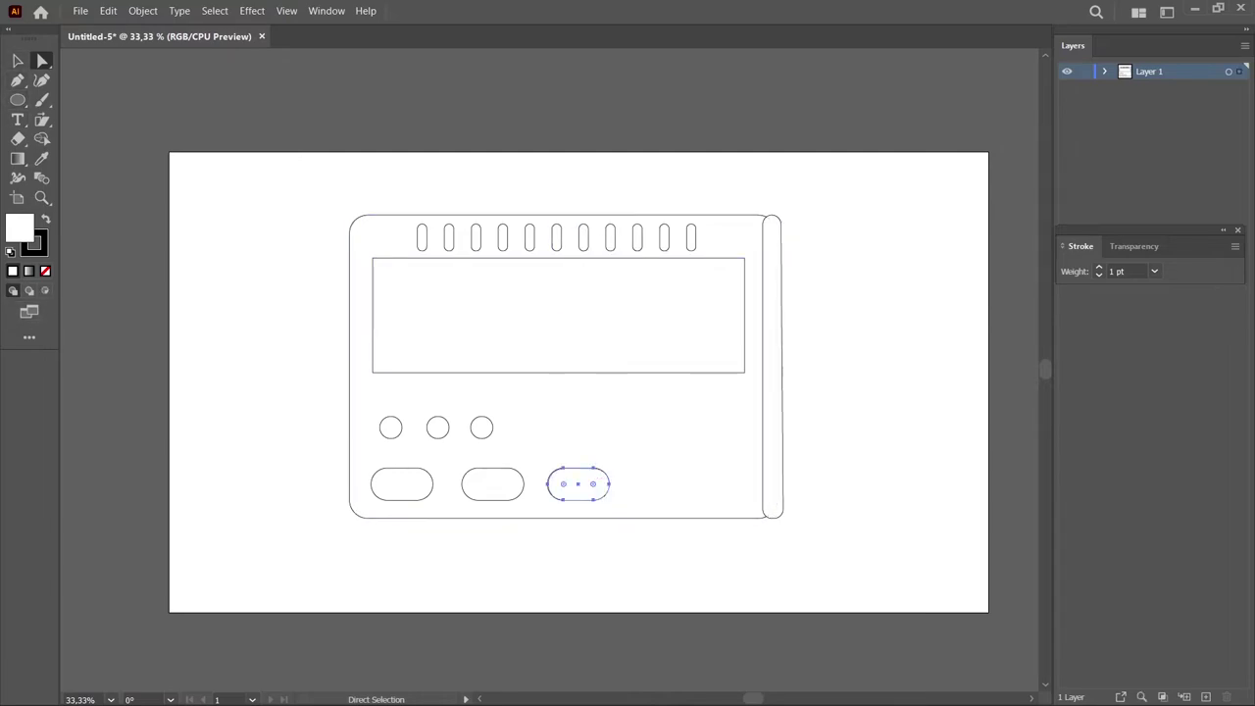
- Select only the timer body and set its fill to pale mint AEFFEA in the Color Picker
left_click(578, 383, "shift")
left_click(578, 483, "shift")
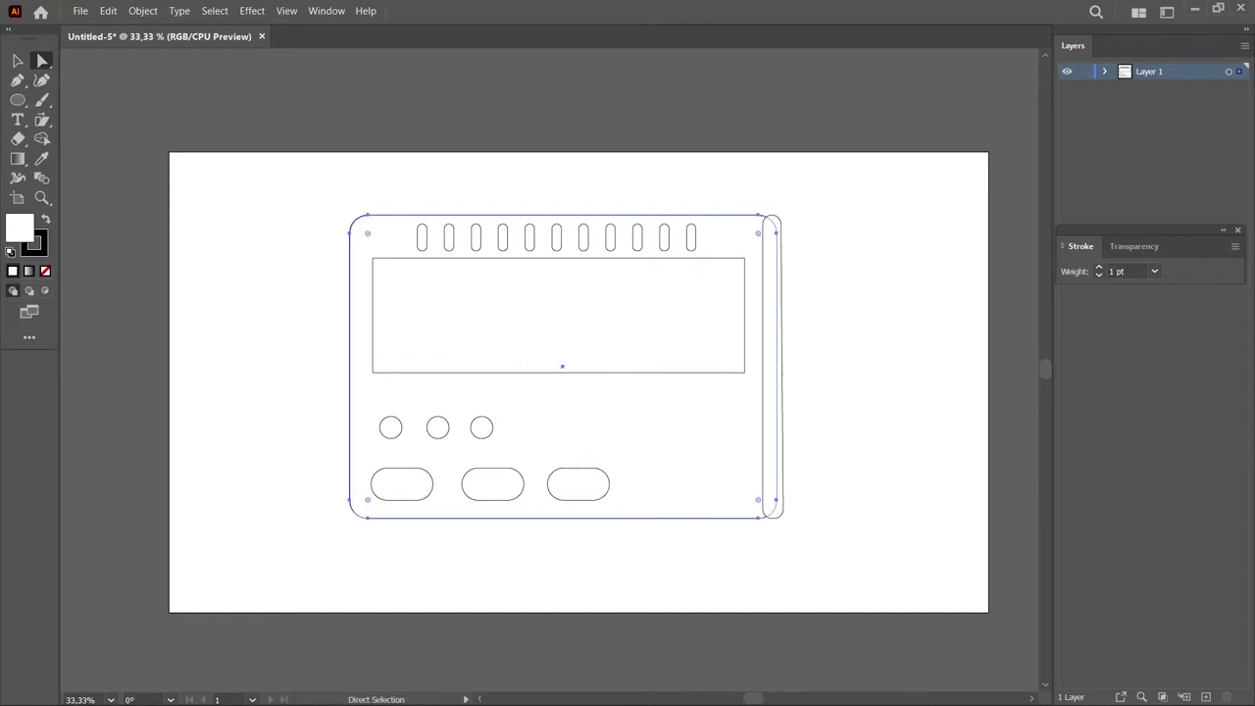
double_click(20, 227)
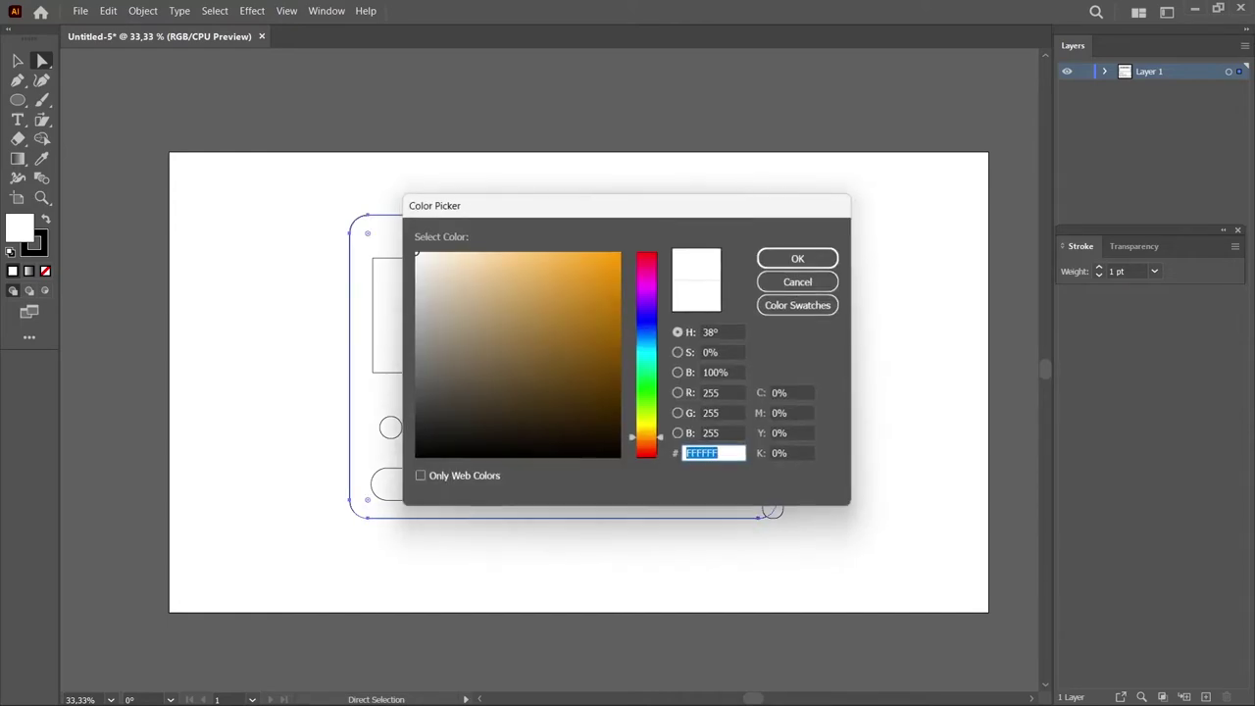
left_click(647, 351)
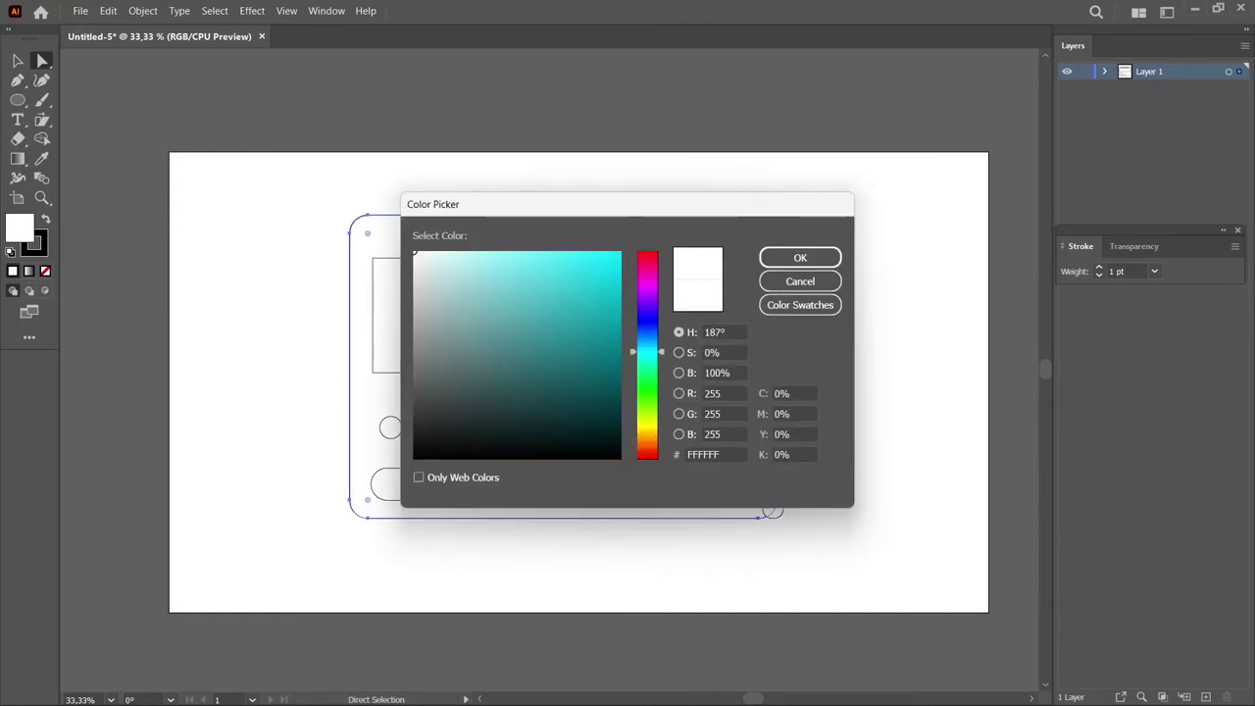
mouse_move(572, 258)
left_mouse_down()
mouse_move(537, 251)
mouse_move(533, 279)
left_mouse_up()
left_click_drag(647, 351, 647, 364)
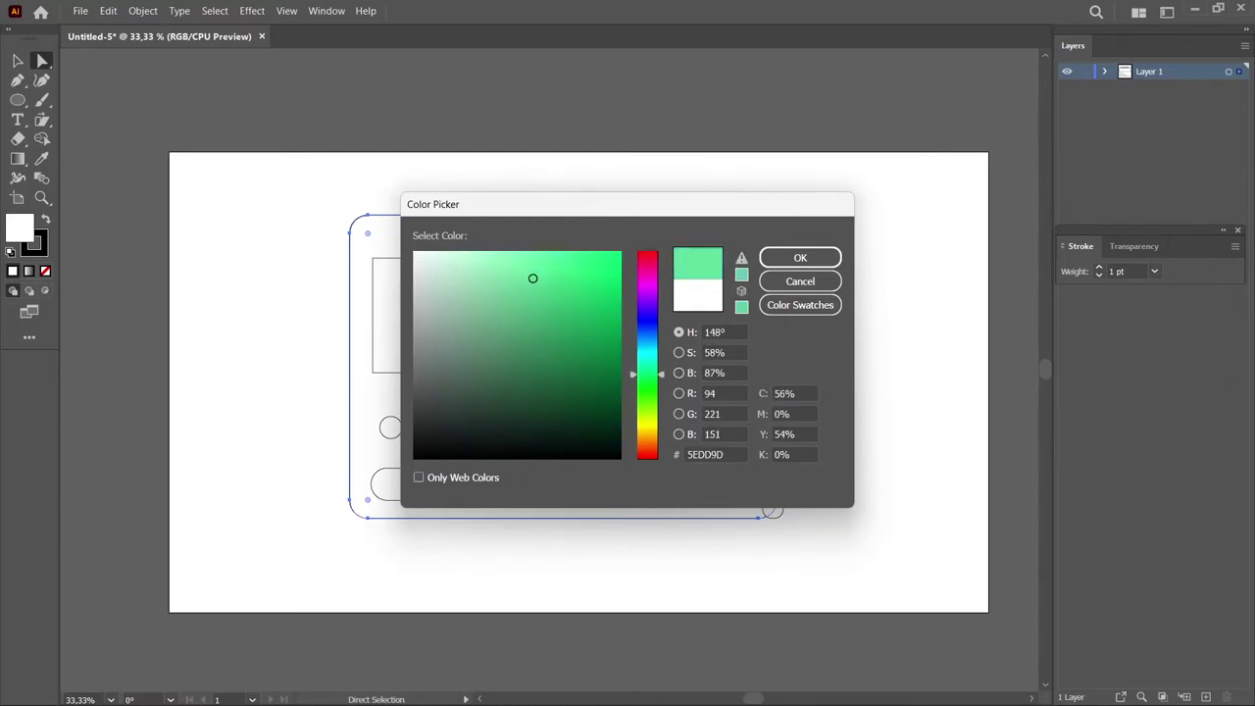
left_click_drag(532, 278, 529, 267)
left_click(799, 257)
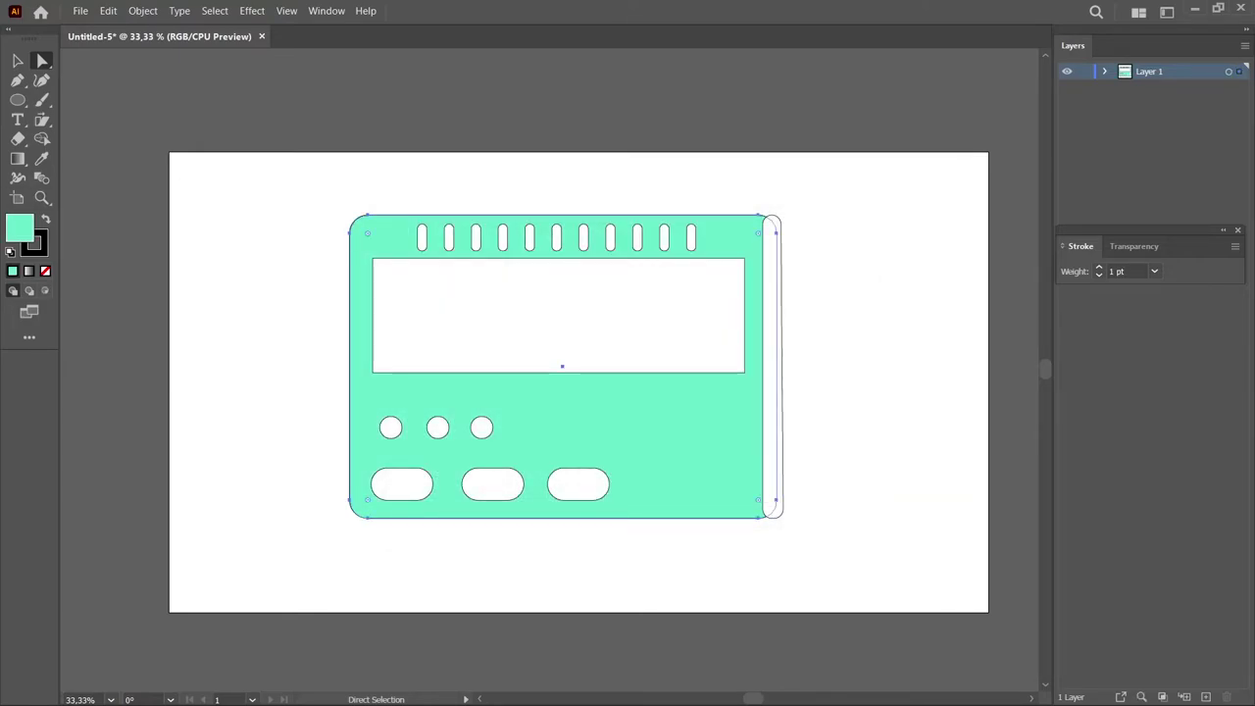
double_click(21, 228)
left_click_drag(526, 268, 479, 250)
left_click(800, 257)
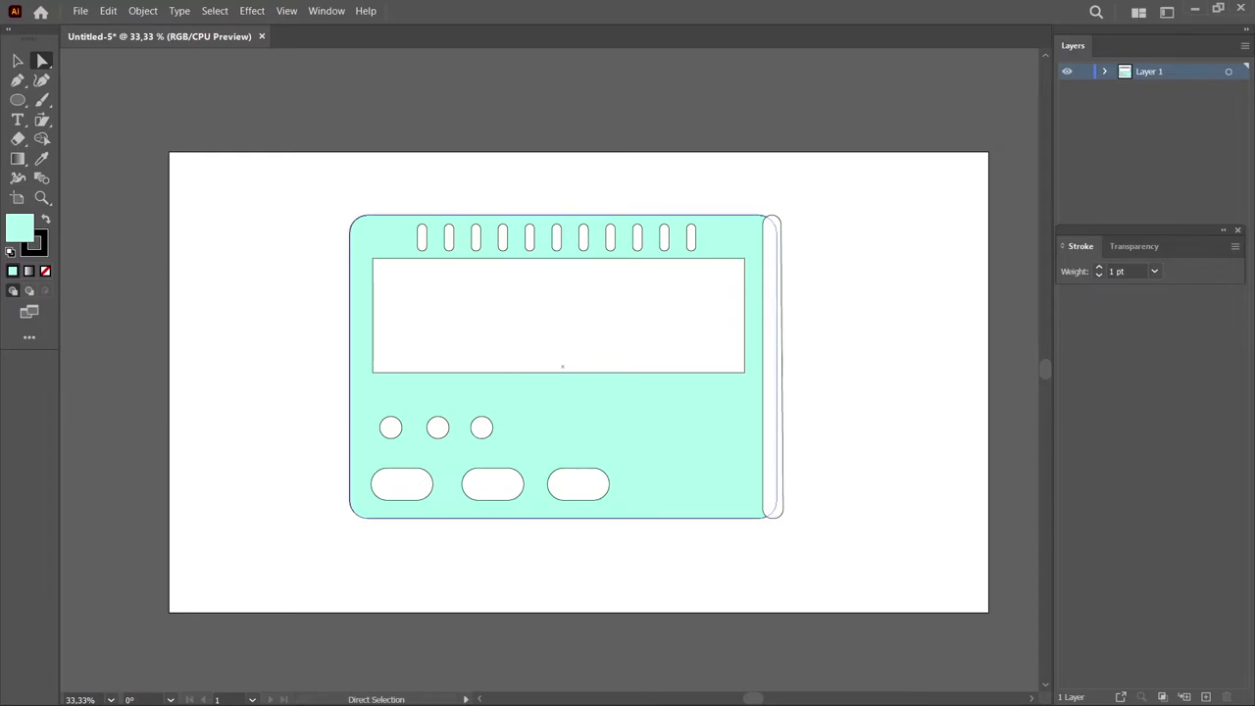
- Select the rightmost small circle, trying the Eyedropper and Scale tools before returning to Direct Selection
left_click(481, 427)
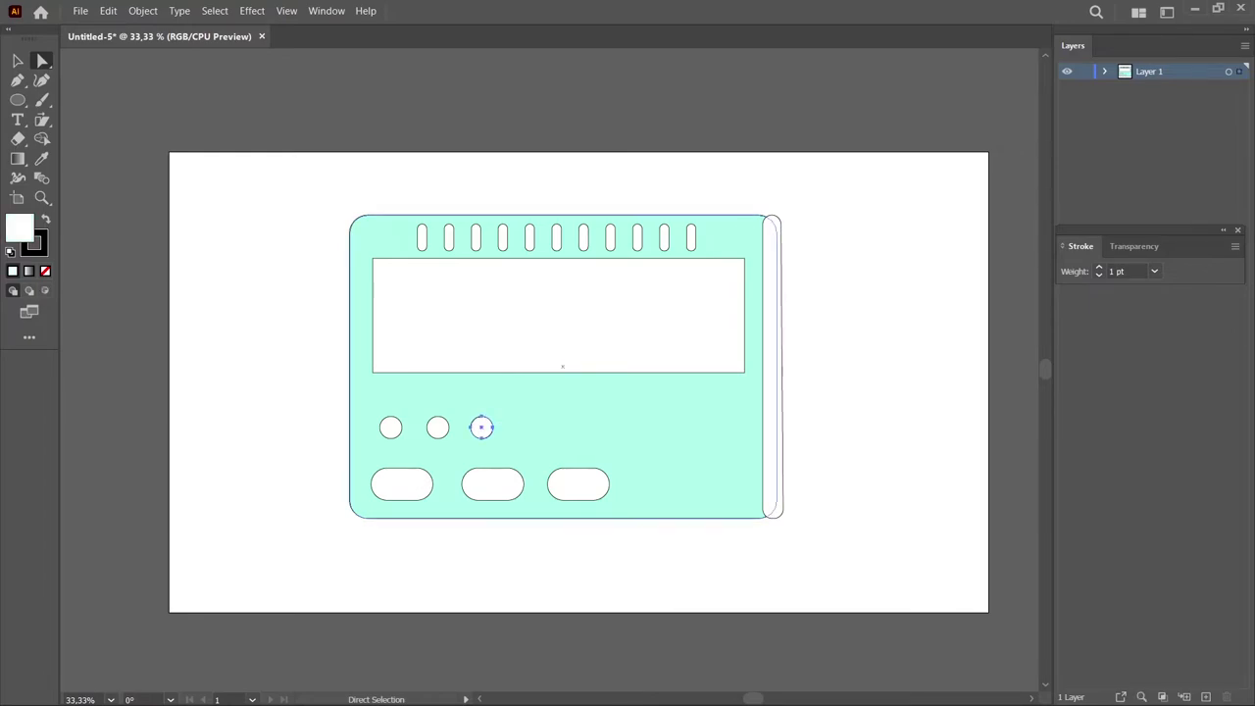
key("i")
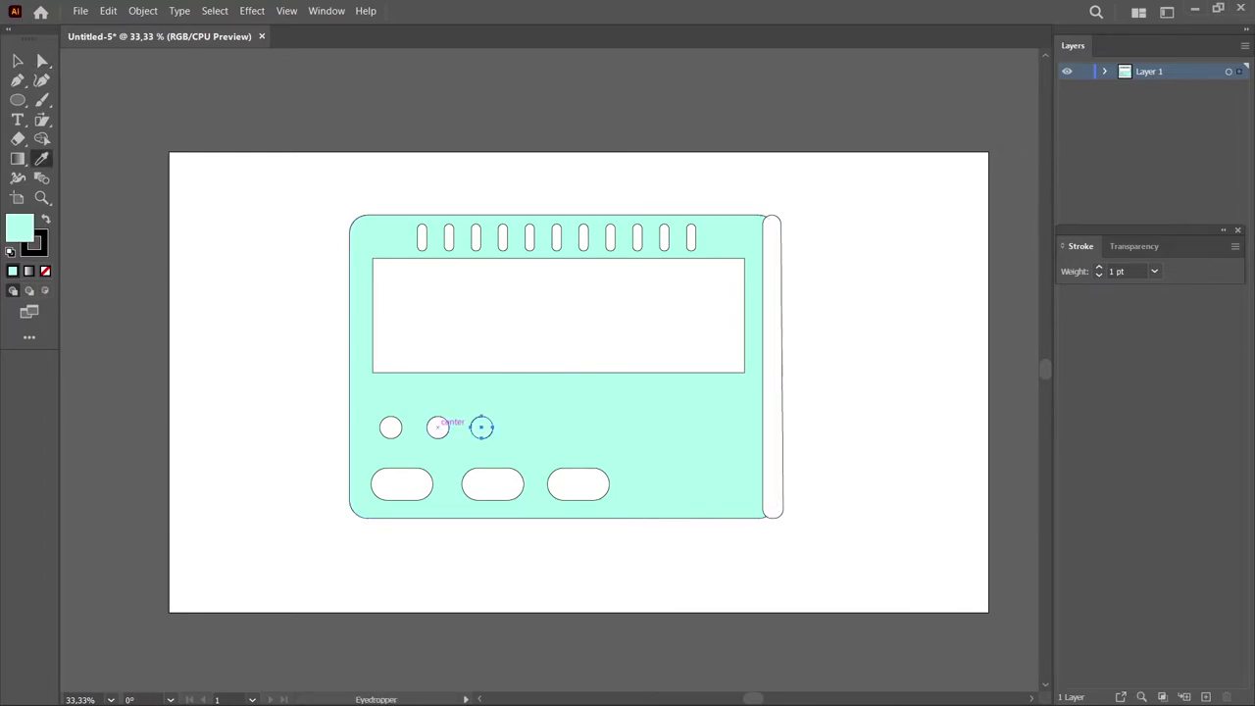
key("s")
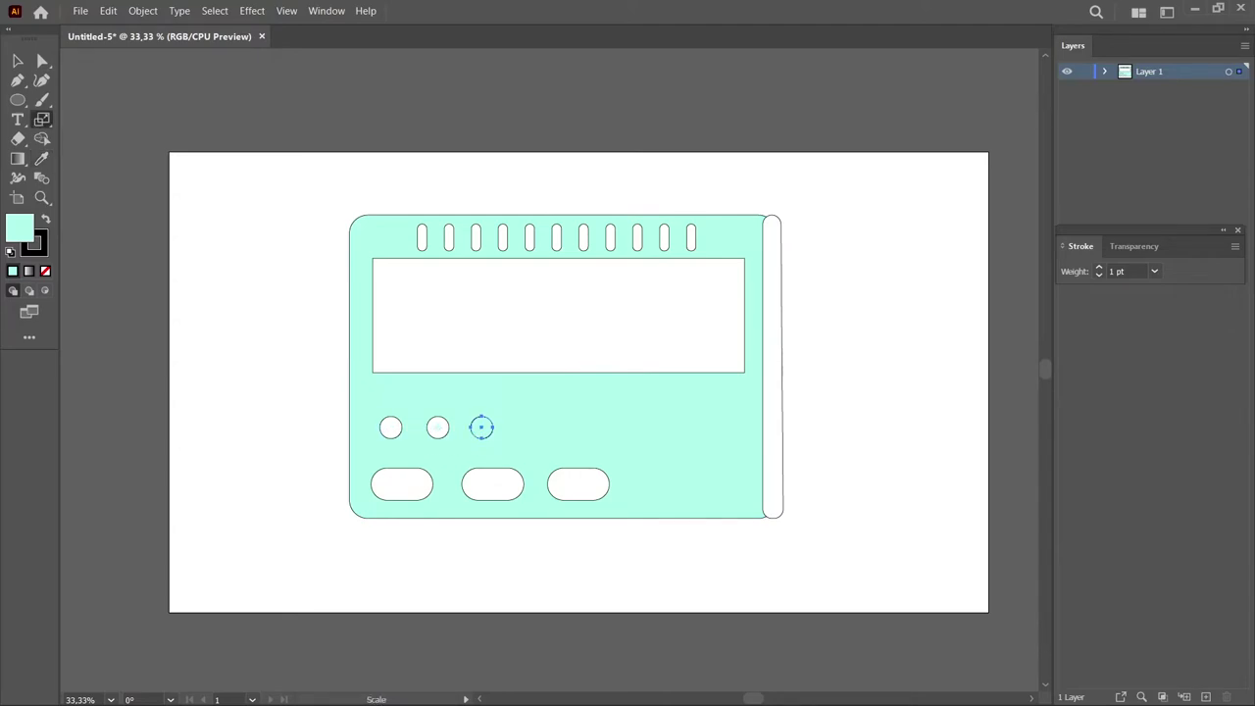
key("i")
key("a")
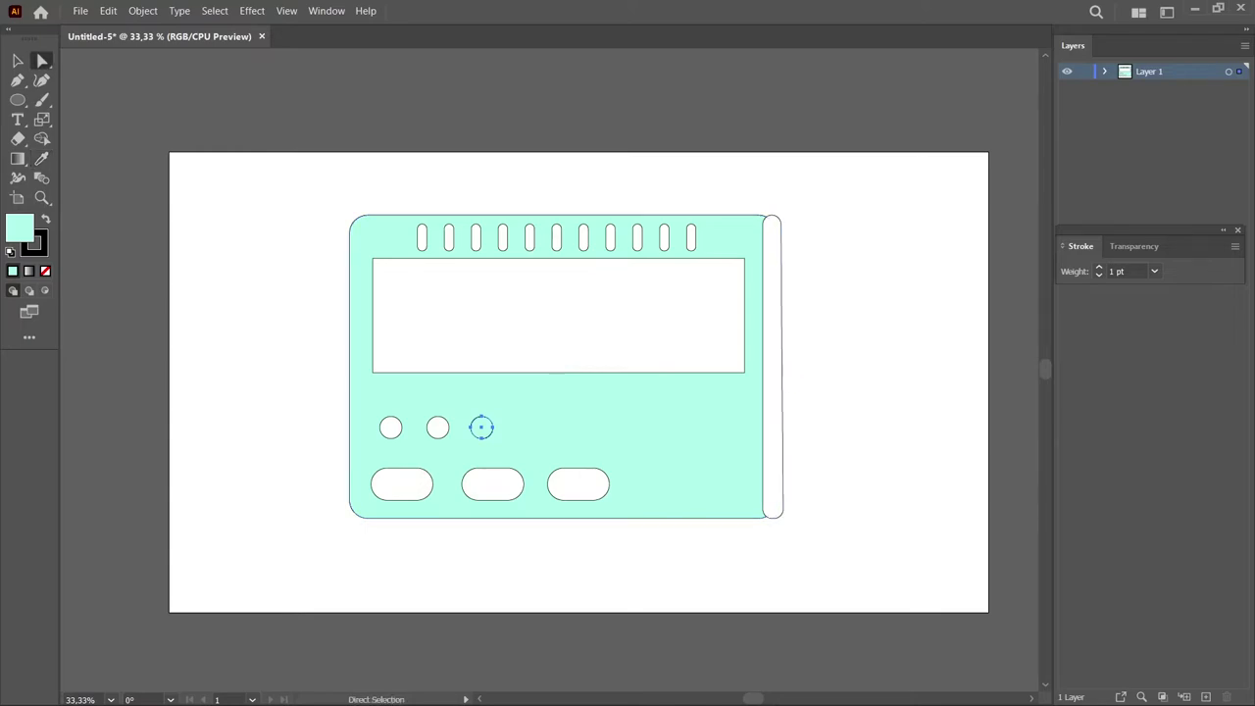
- Shift-select the top vent slots one by one, starting from the rightmost slot
left_click(690, 237)
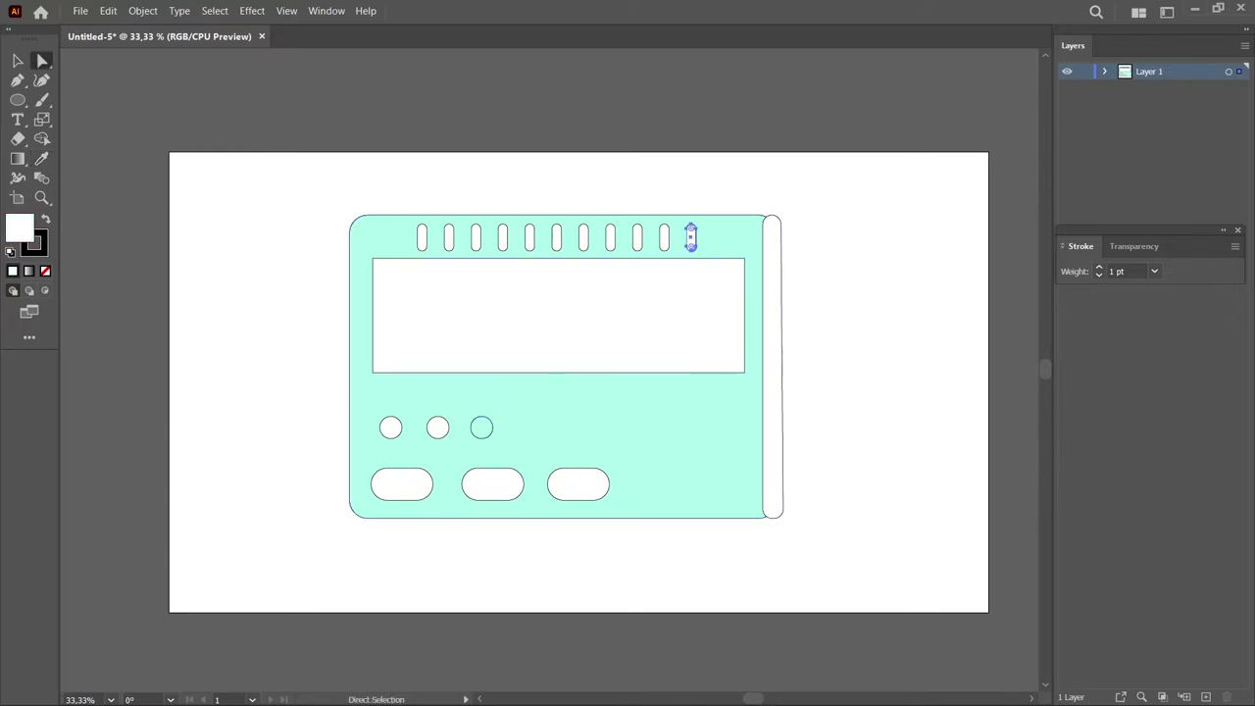
left_click(664, 237, "shift")
left_click(637, 237, "shift")
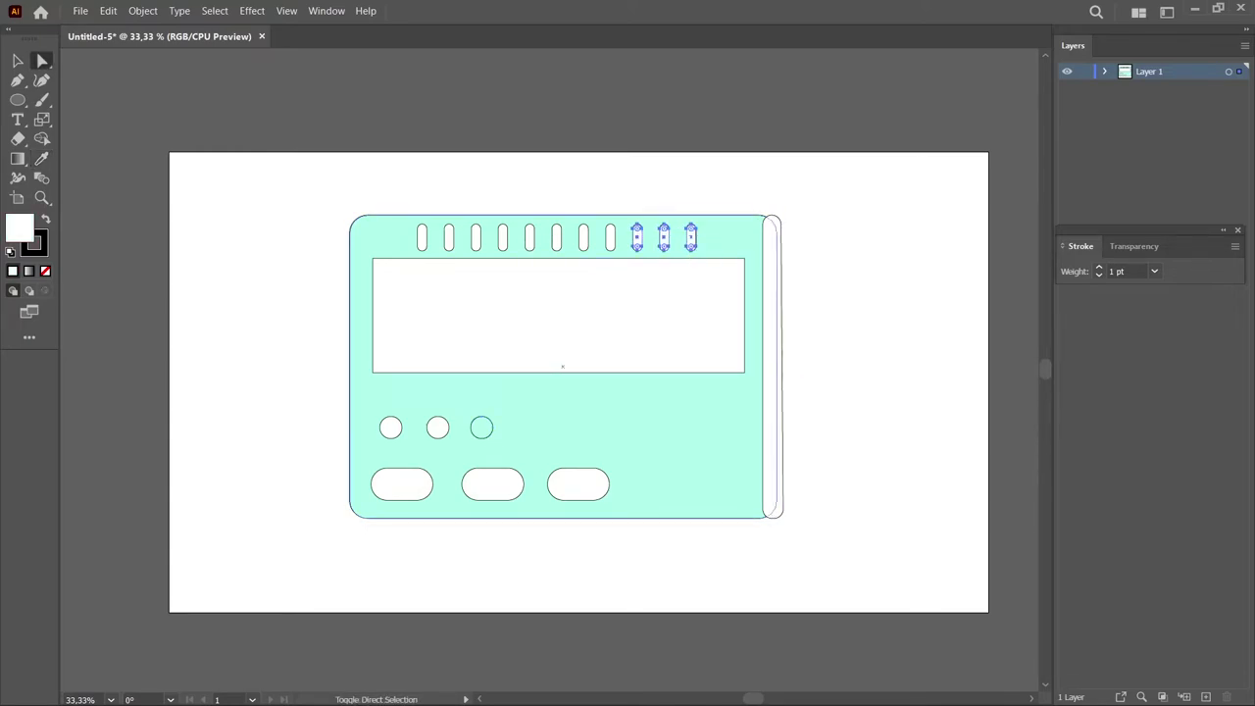
left_click(583, 237, "shift")
left_click(529, 238, "shift")
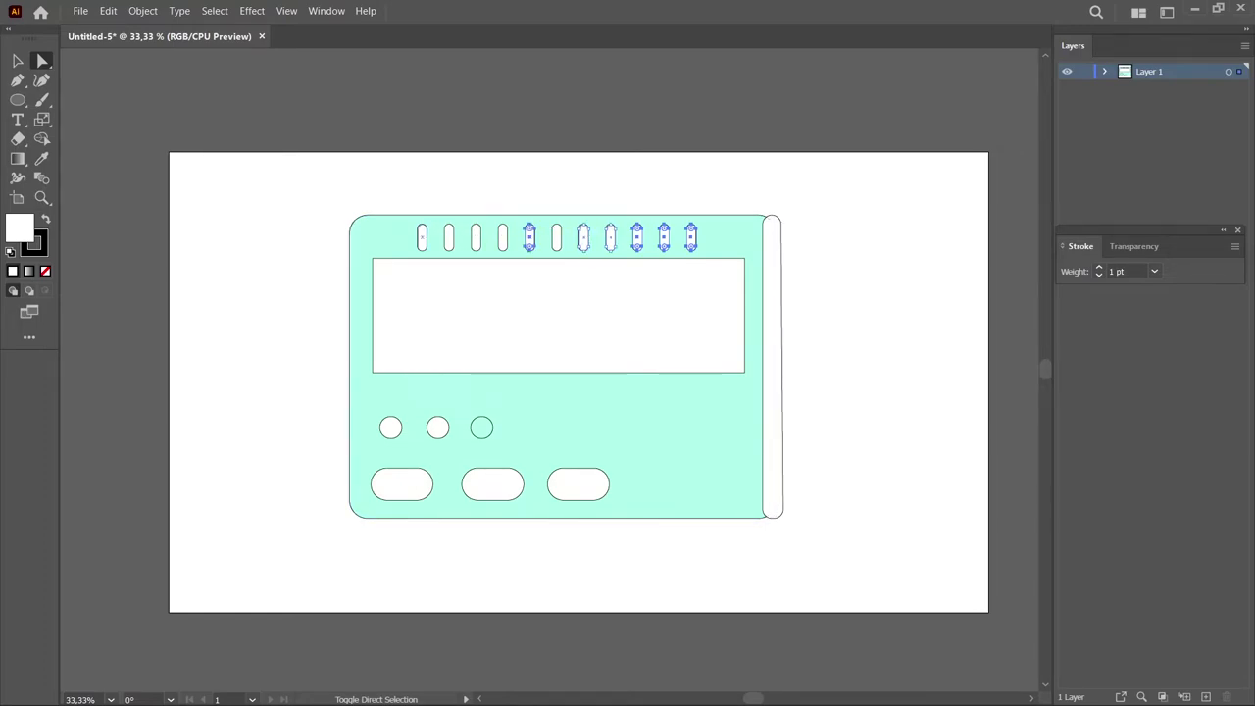
left_click(422, 237, "shift")
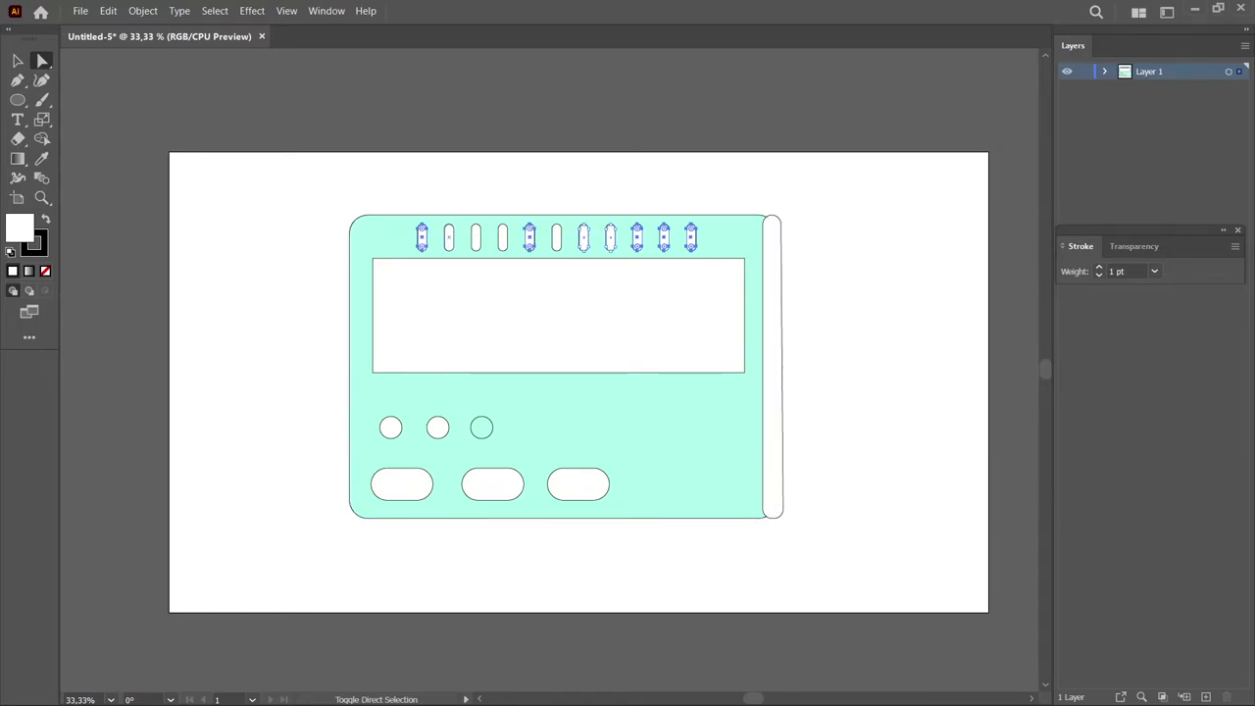
left_click(475, 237, "shift")
left_click(556, 237, "shift")
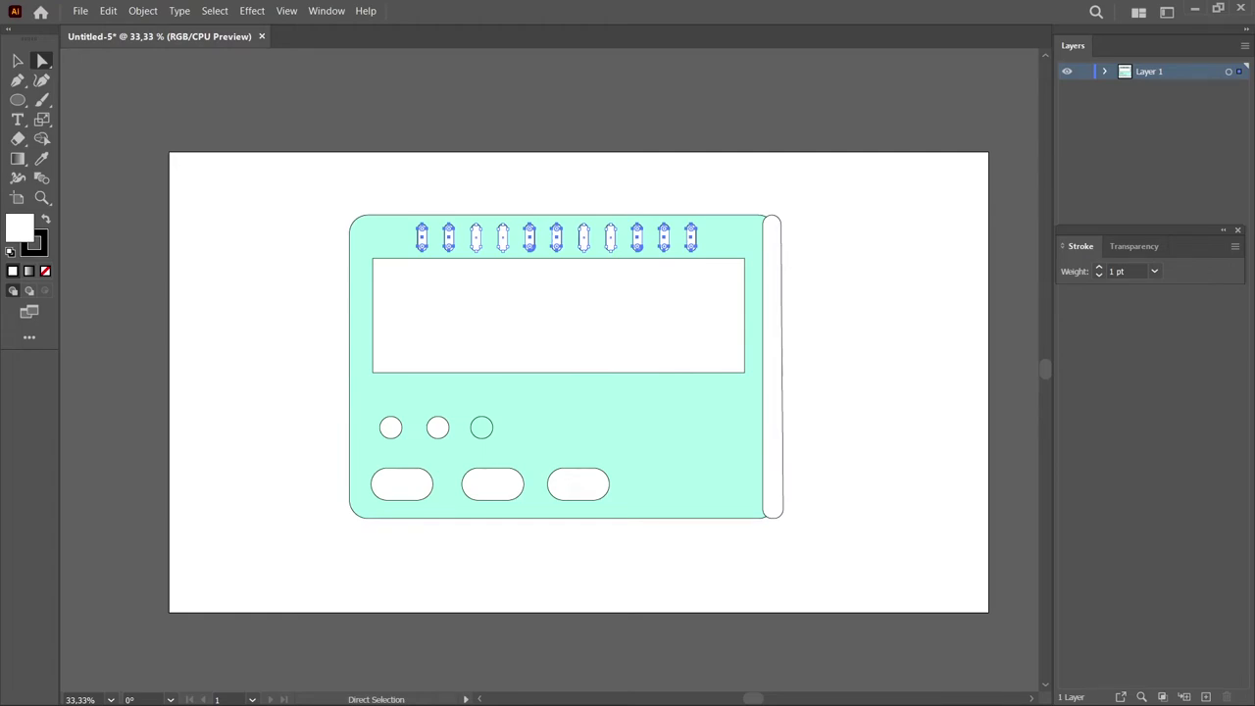
- Fill the selected vent slots with teal green #2FA888, then select the white side bar
double_click(20, 227)
mouse_move(540, 297)
left_mouse_down()
mouse_move(549, 251)
mouse_move(562, 321)
left_mouse_up()
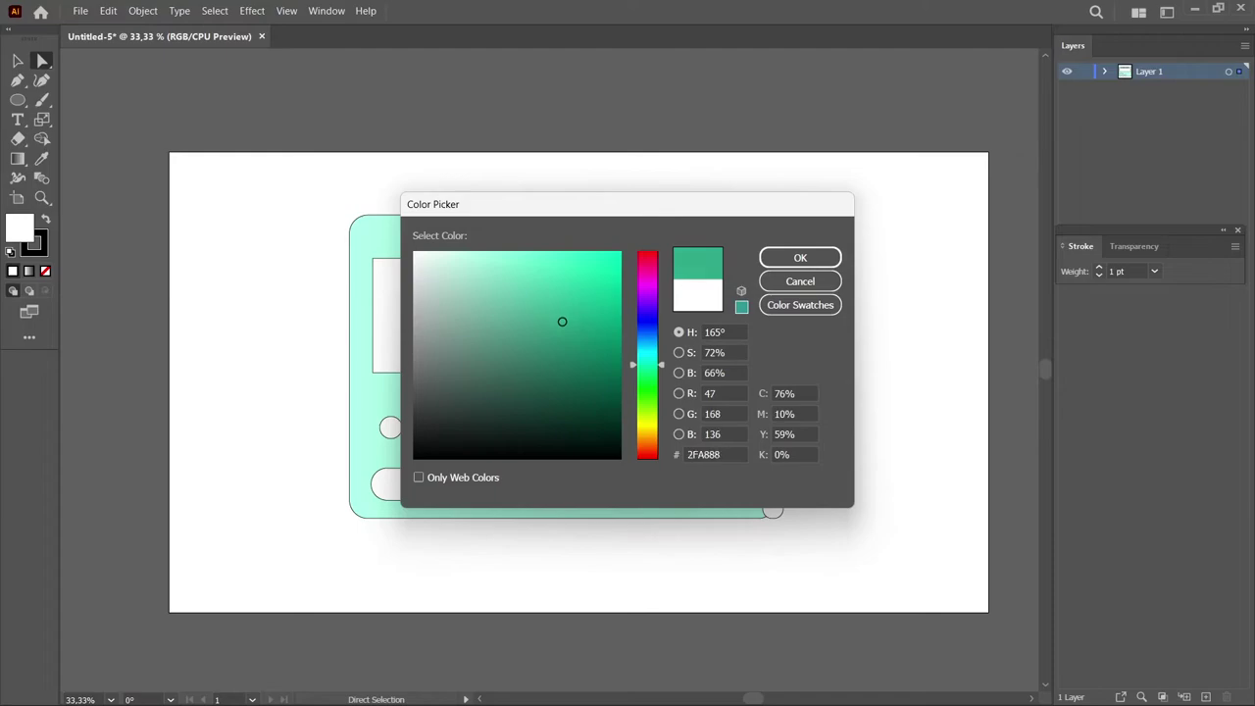
left_click(799, 257)
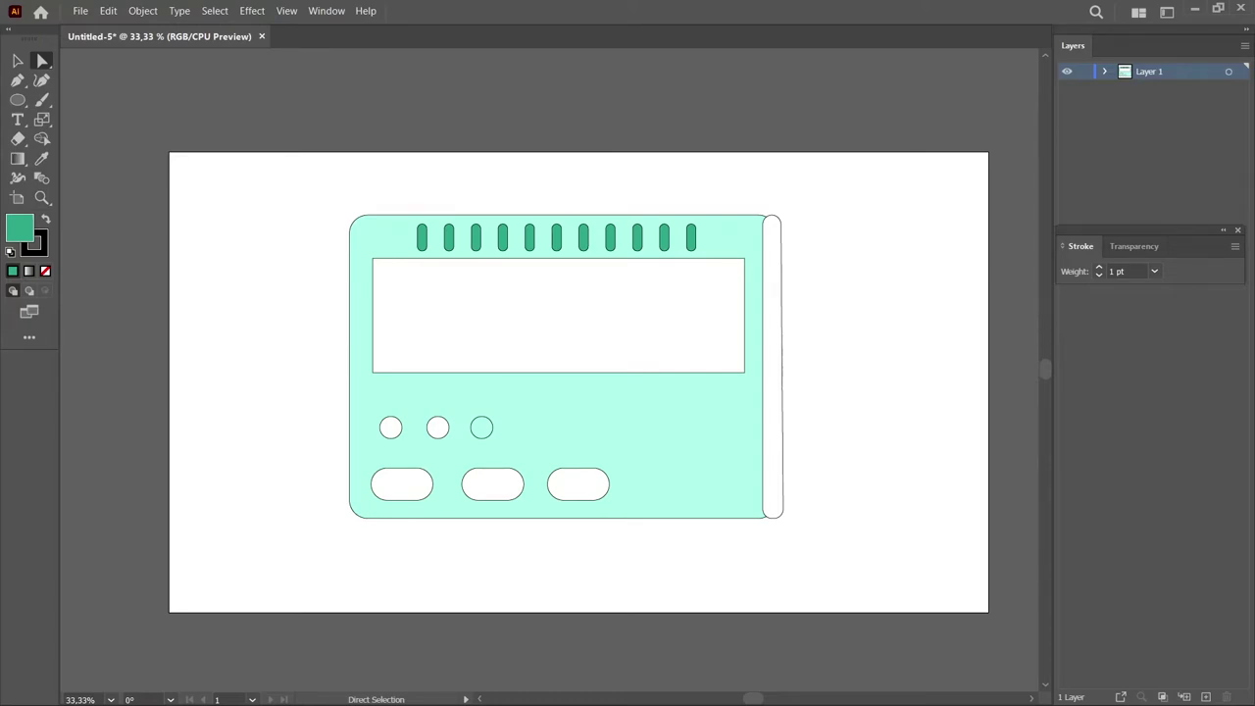
left_click(773, 367)
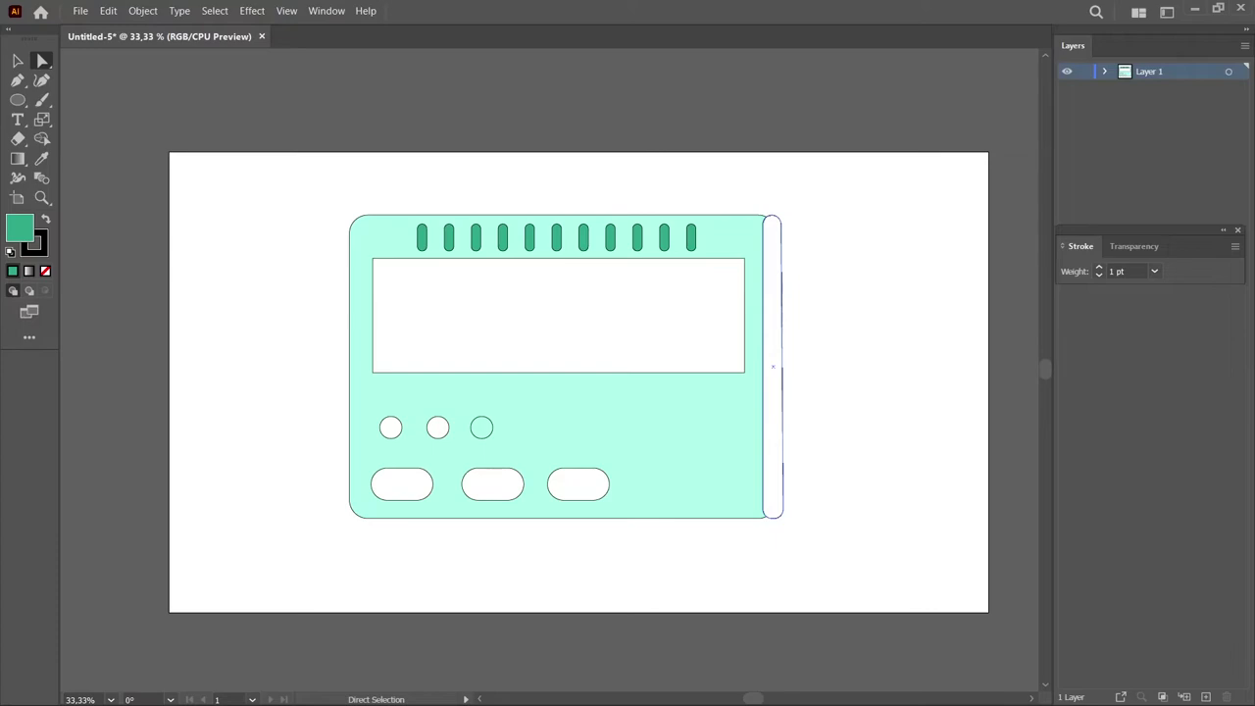
- Give the two left round buttons the body's mint fill using the Eyedropper
key("ctrl+shift+a")
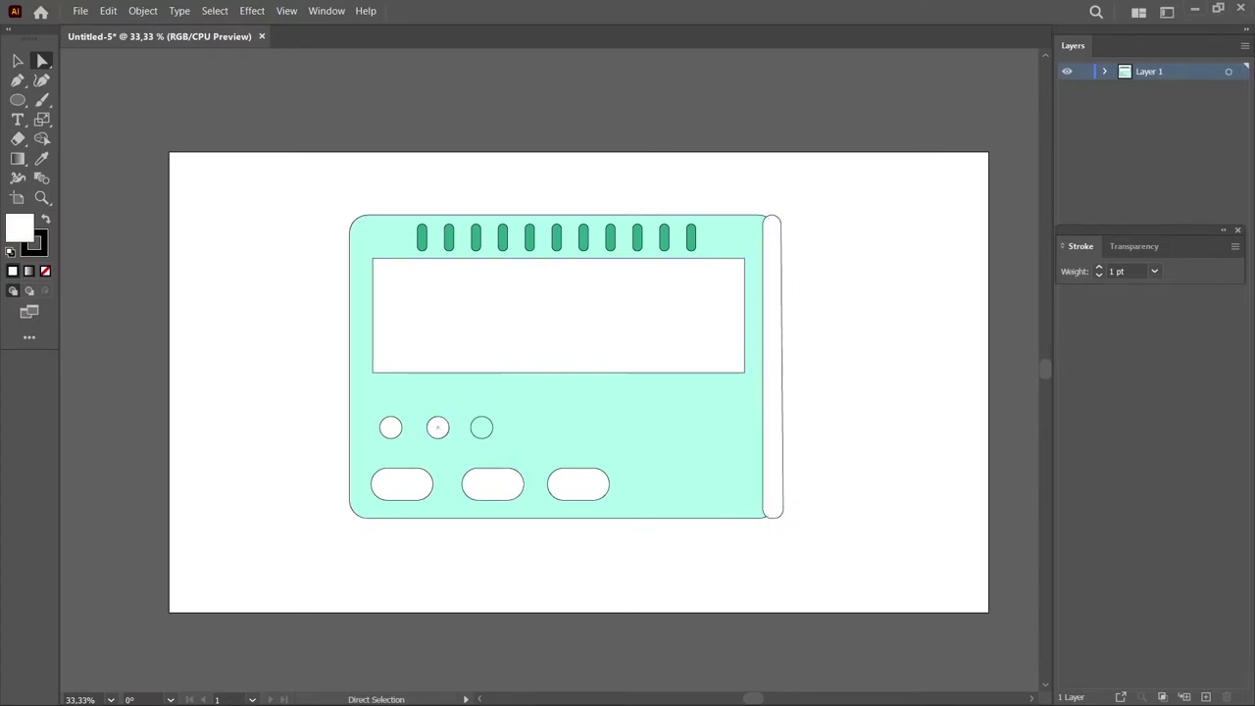
left_click(390, 428, "shift")
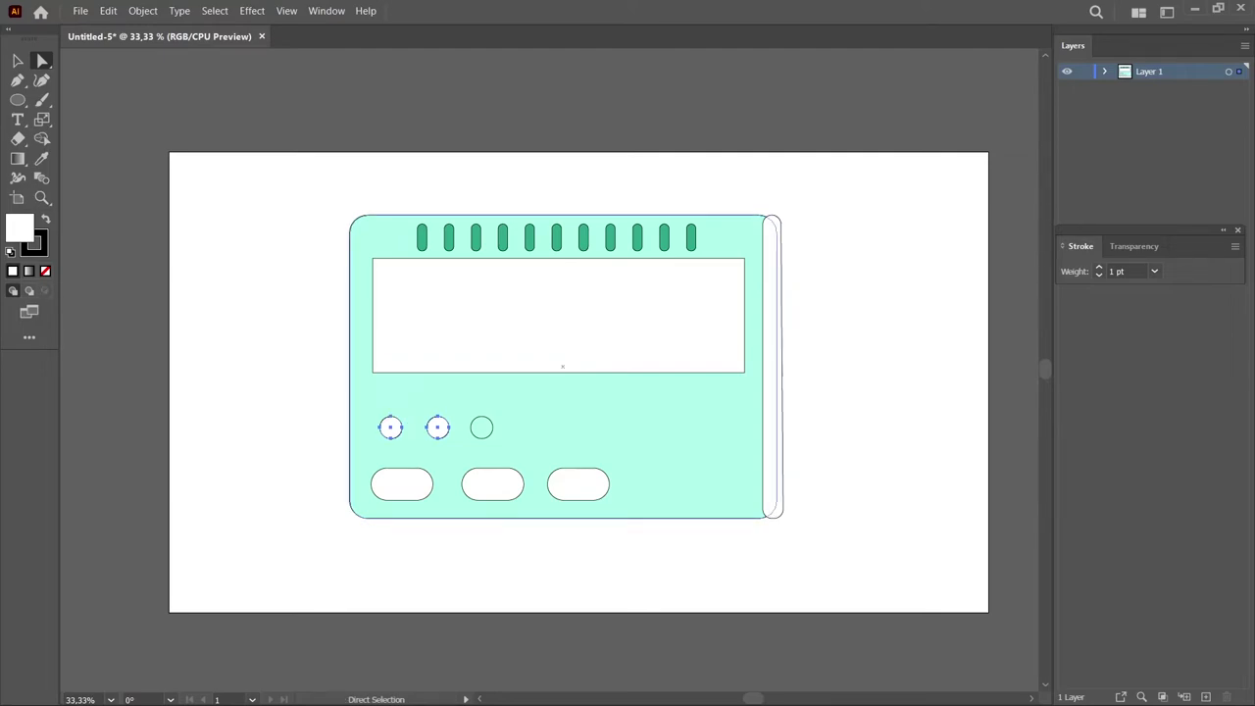
key("i")
left_click(437, 428)
key("a")
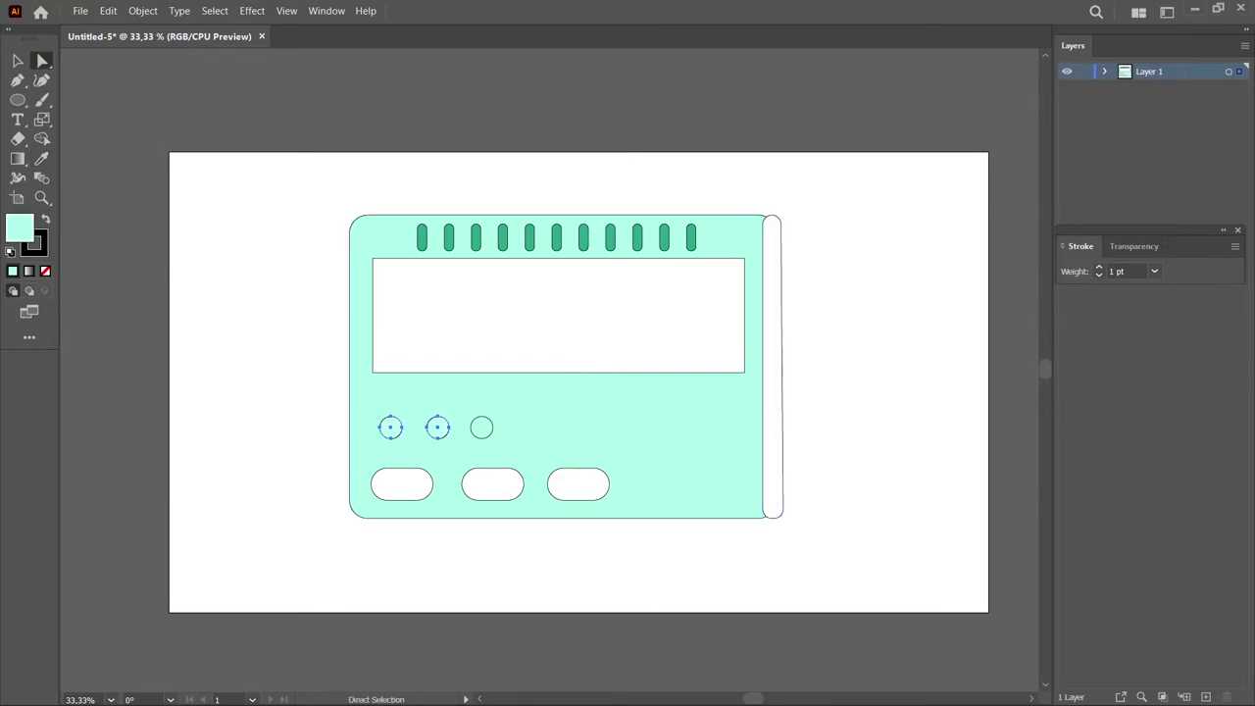
key("ctrl+shift+a")
- Fill the white display screen with a mid-grey
left_click(686, 373)
left_click_drag(462, 344, 414, 346)
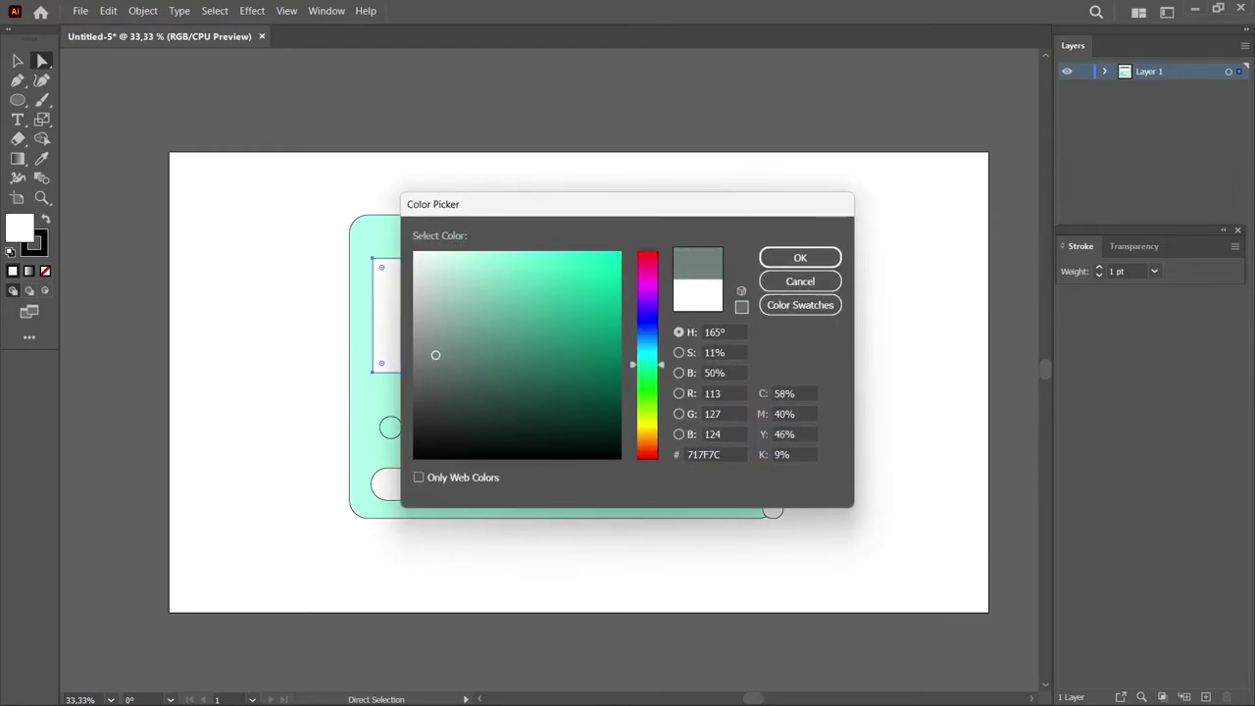
left_click(800, 257)
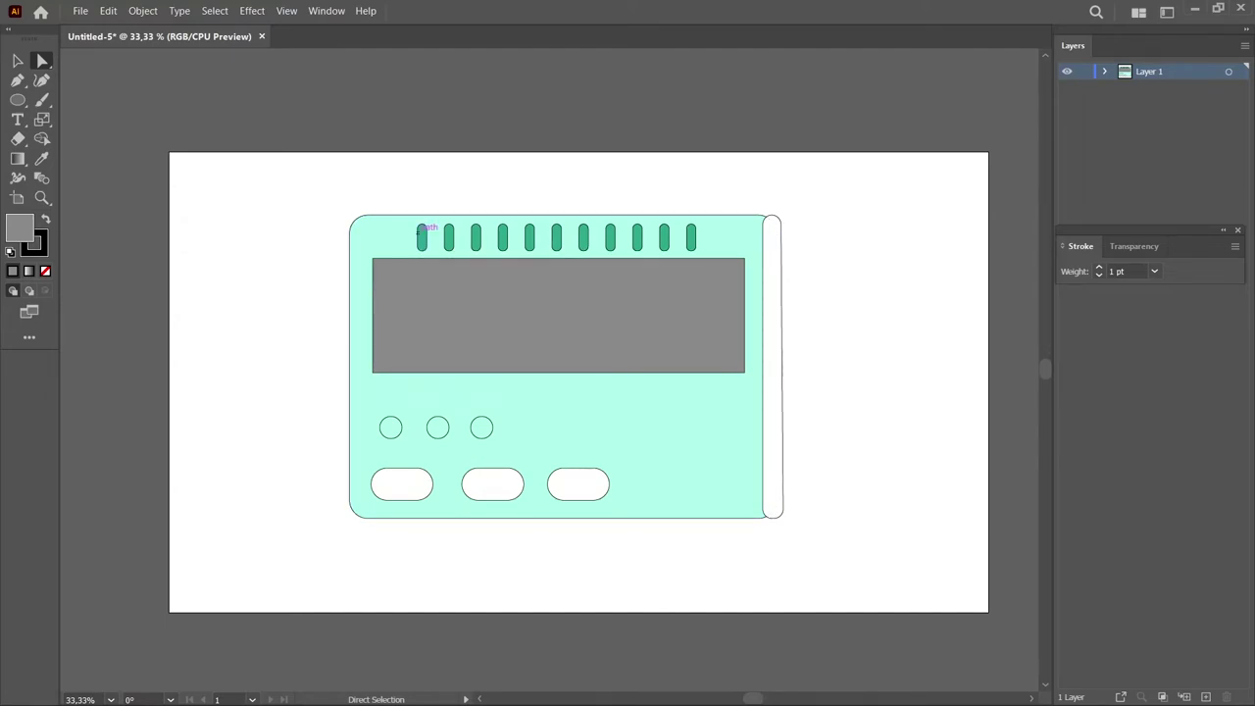
- Select all eleven green vent slots along the top edge
left_click(421, 235)
left_click(448, 237, "shift")
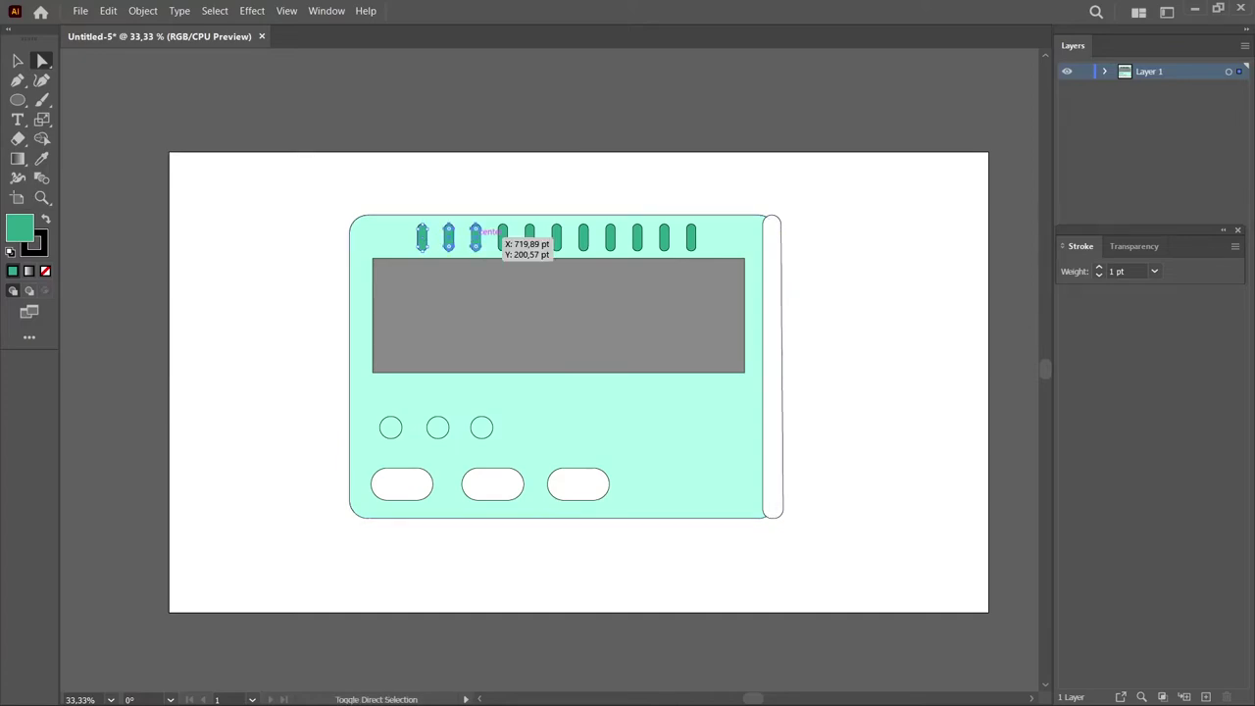
left_click(500, 239, "shift")
left_click(529, 237, "shift")
left_click(555, 238, "shift")
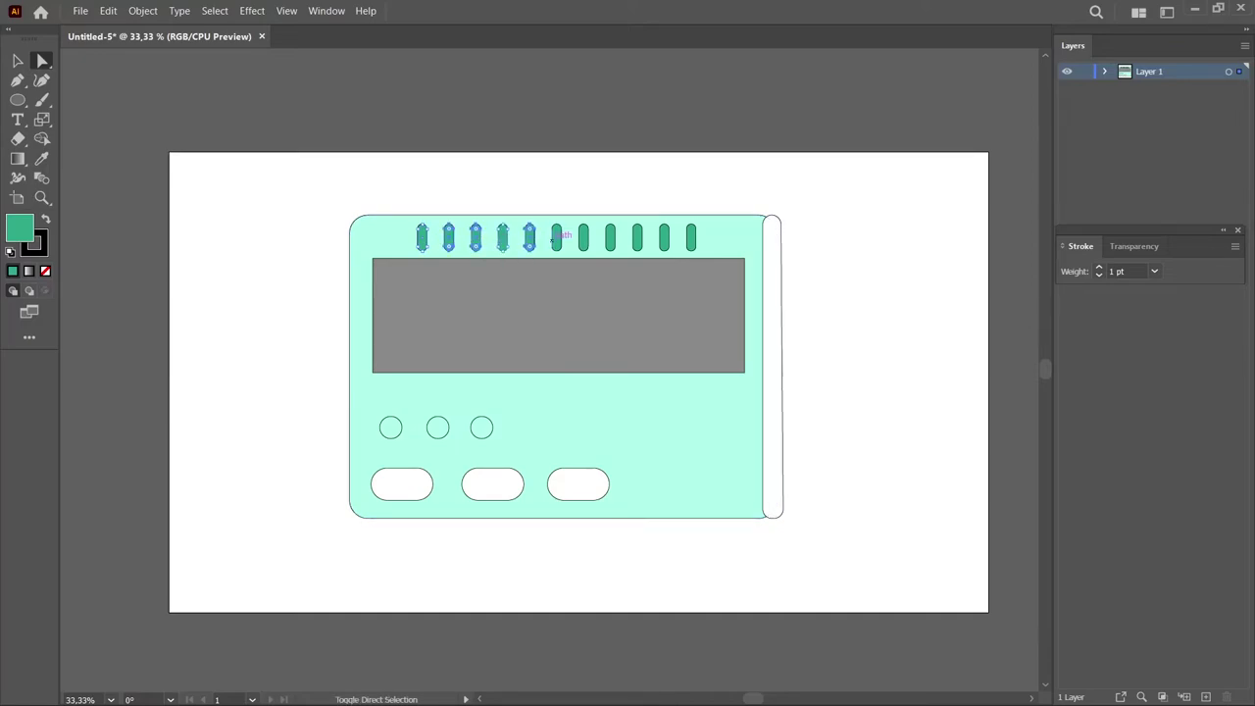
left_click(610, 238, "shift")
left_click(637, 237, "shift")
left_click(690, 237, "shift")
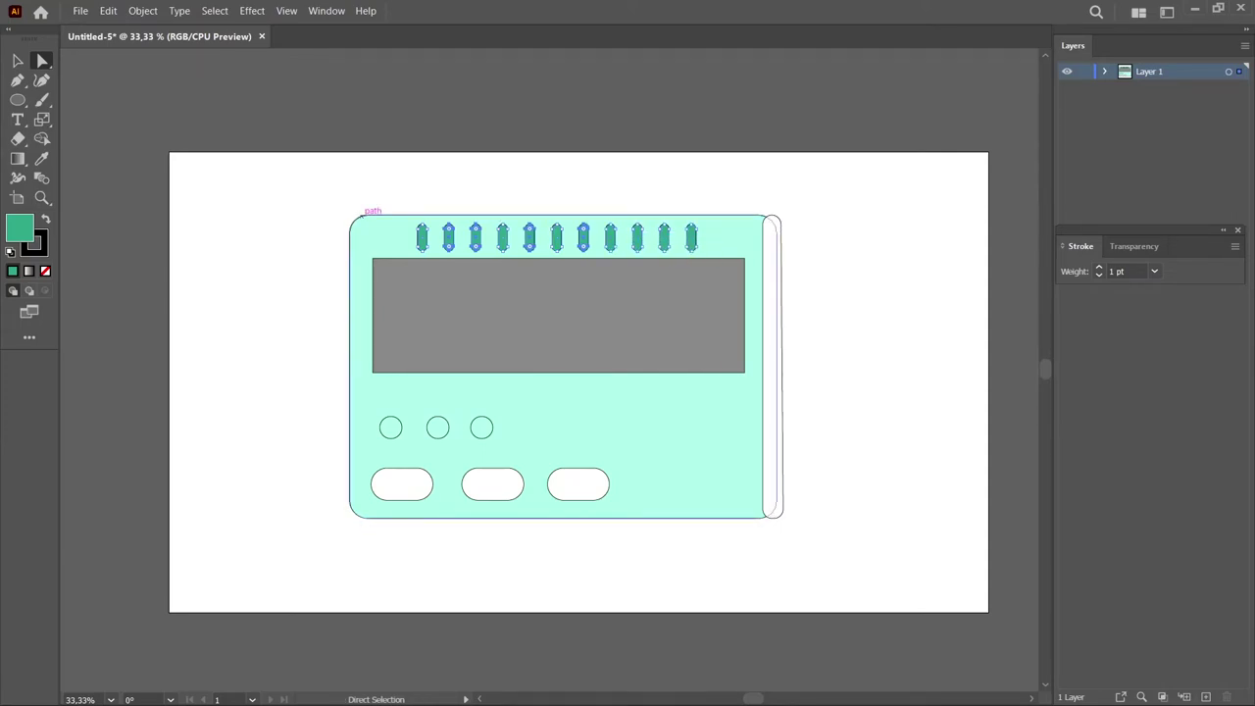
- Change the selected slots' fill from teal to a muted grey-green
double_click(19, 227)
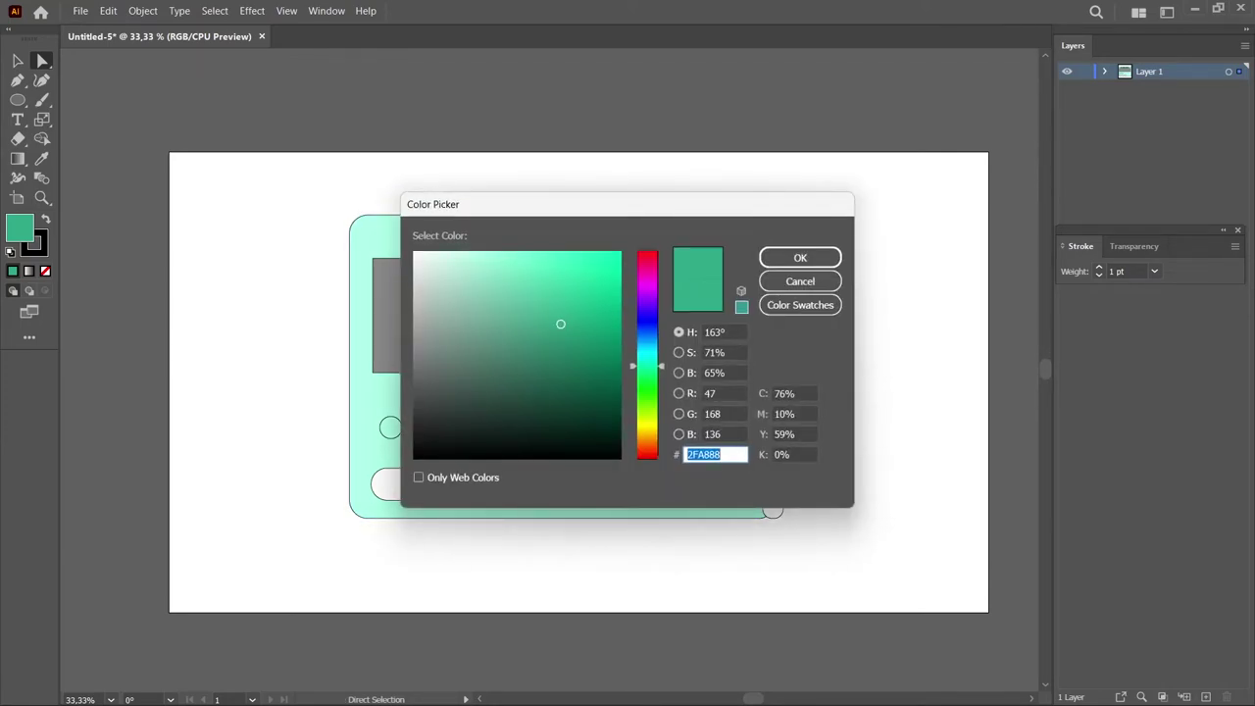
mouse_move(560, 324)
left_mouse_down()
mouse_move(500, 350)
mouse_move(496, 274)
mouse_move(449, 251)
mouse_move(414, 252)
mouse_move(440, 339)
mouse_move(425, 364)
mouse_move(439, 338)
mouse_move(415, 324)
mouse_move(434, 350)
mouse_move(420, 322)
left_mouse_up()
left_click(800, 257)
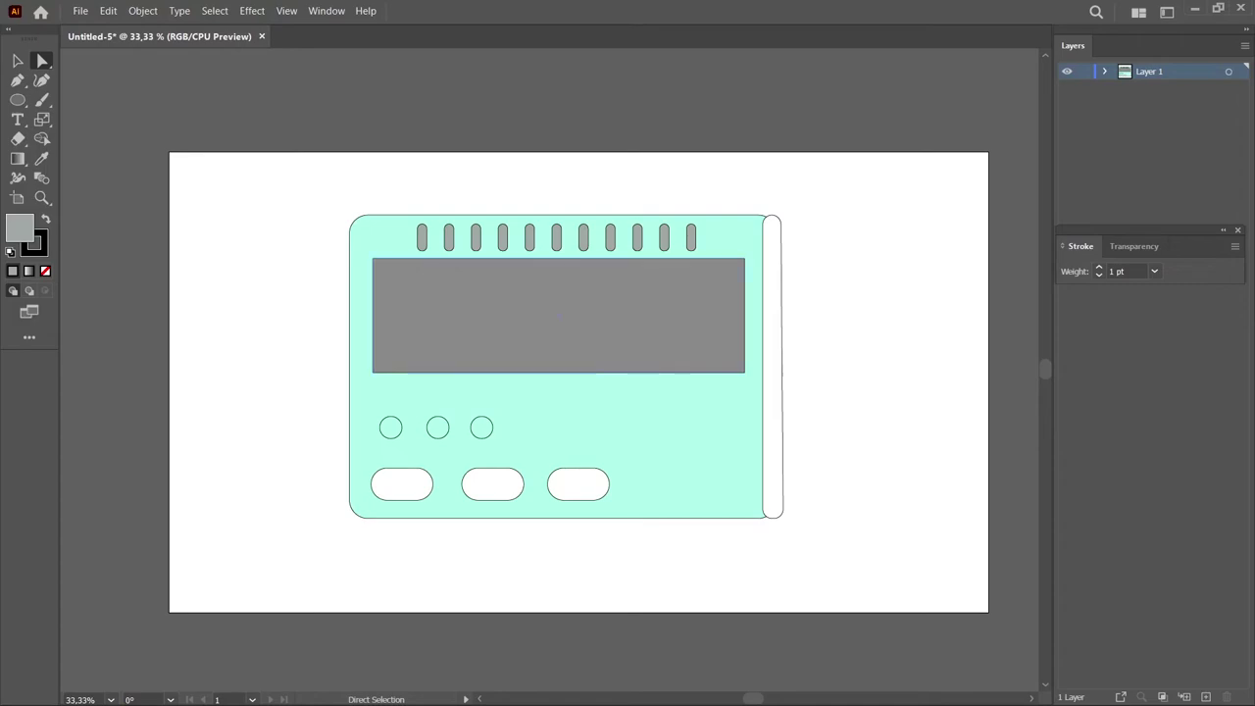
- Draw a 1920 × 1080 pt rectangle from the artboard's top-left corner with the Rectangle Tool
key("ctrl+minus")
key("ctrl+plus")
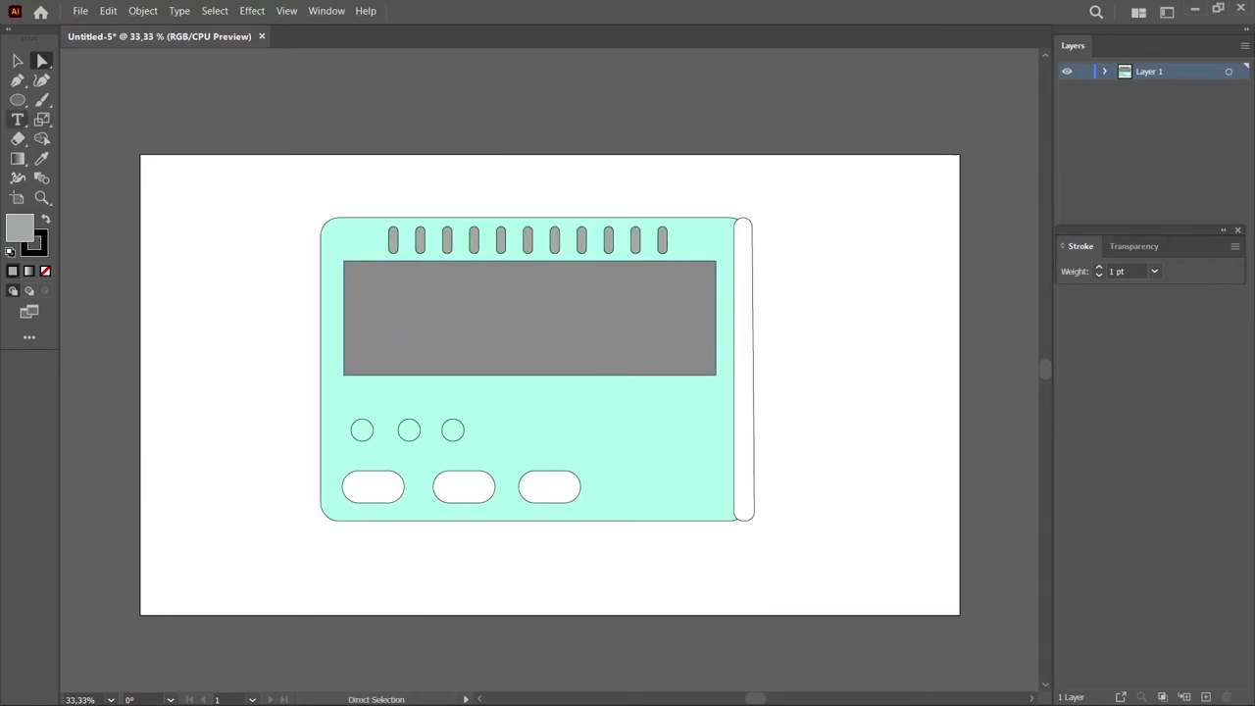
left_click(18, 99)
left_click(88, 101)
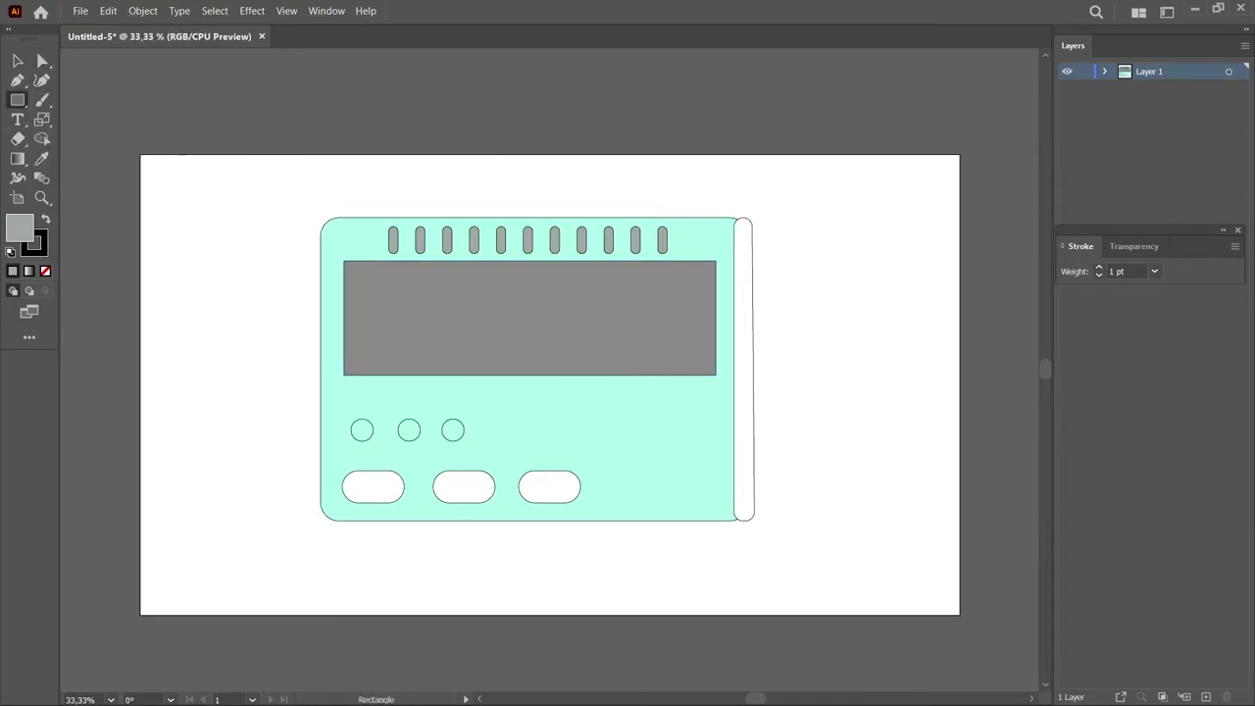
left_click(141, 155)
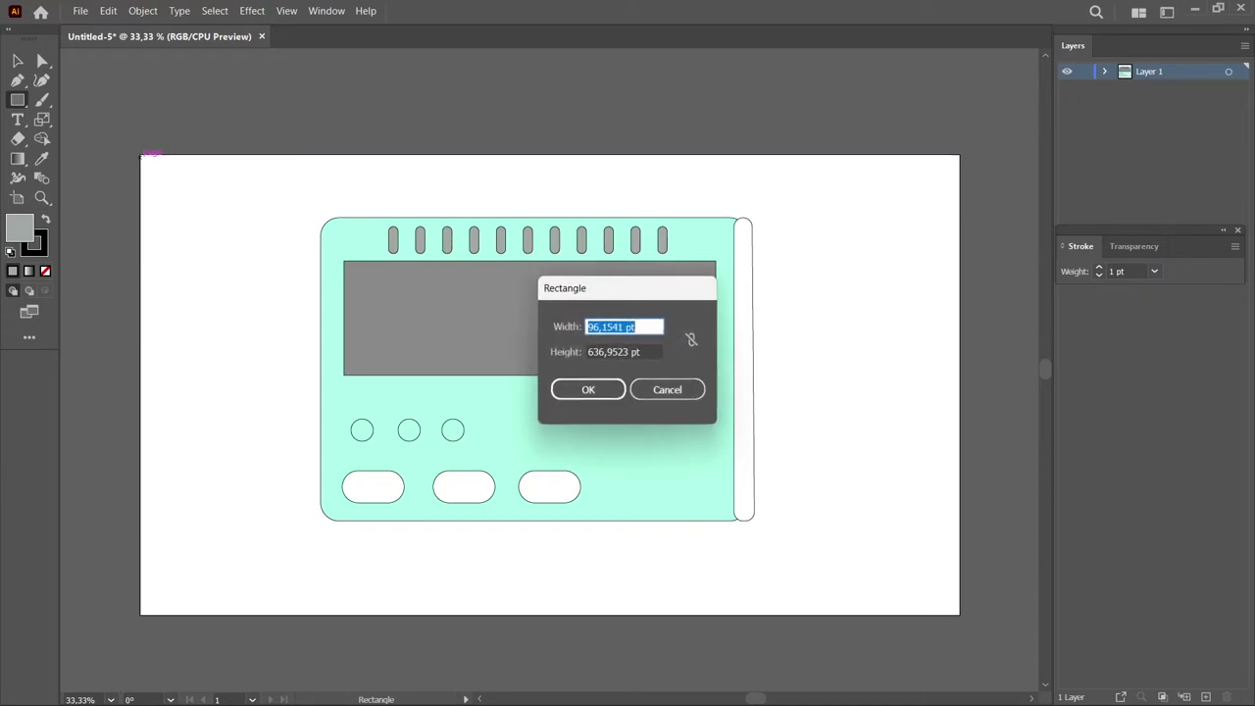
type("1")
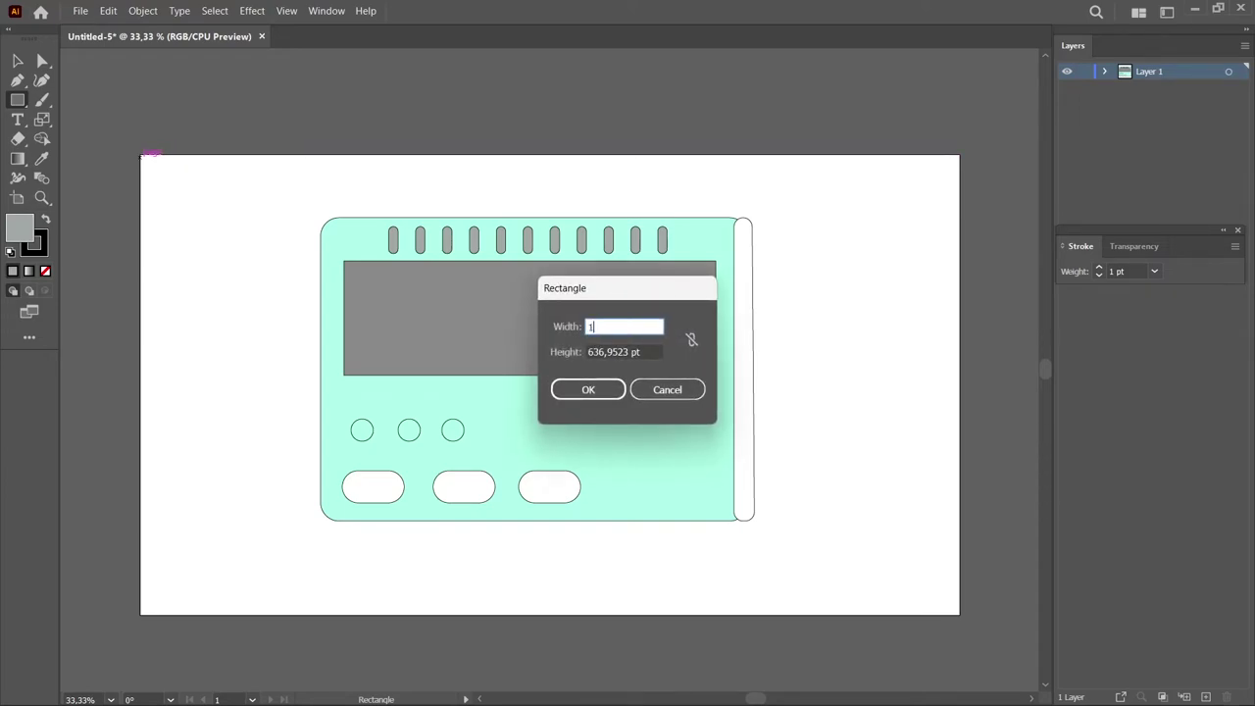
type("920")
key("Down")
key("BackSpace")
type("0")
key("Tab")
type("1")
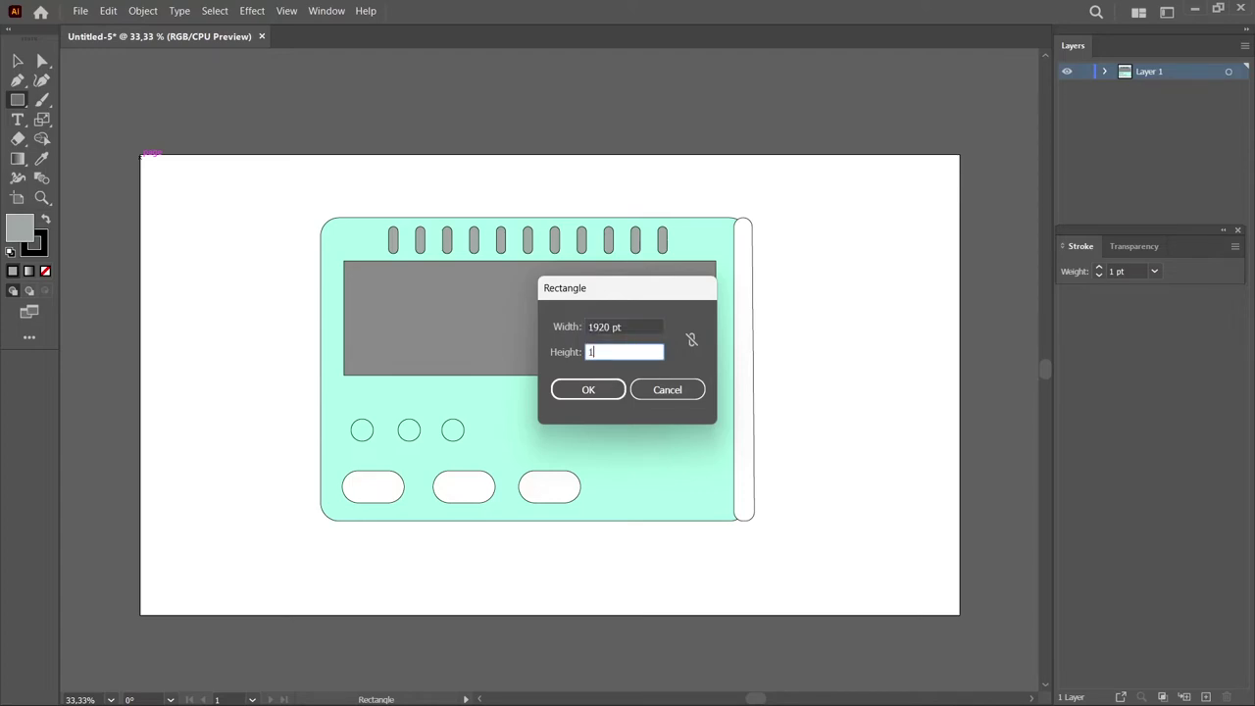
type("080")
key("Return")
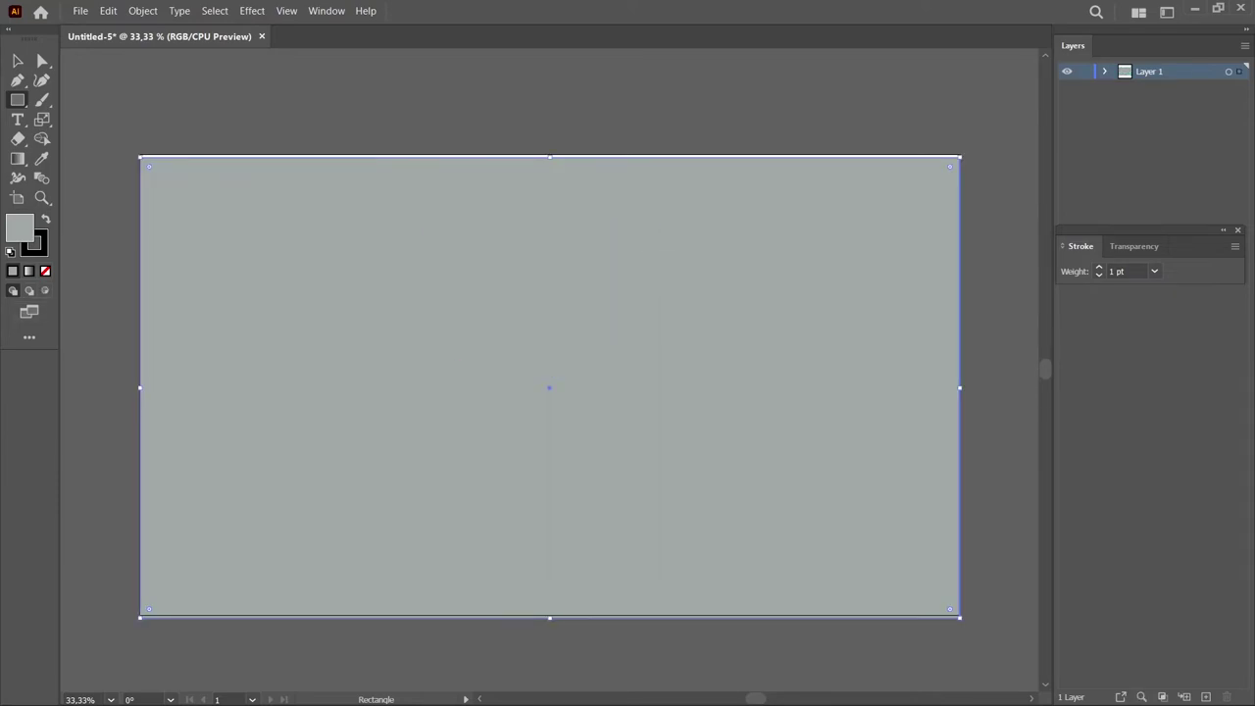
- Line the new rectangle up with the artboard and deselect it
key("a")
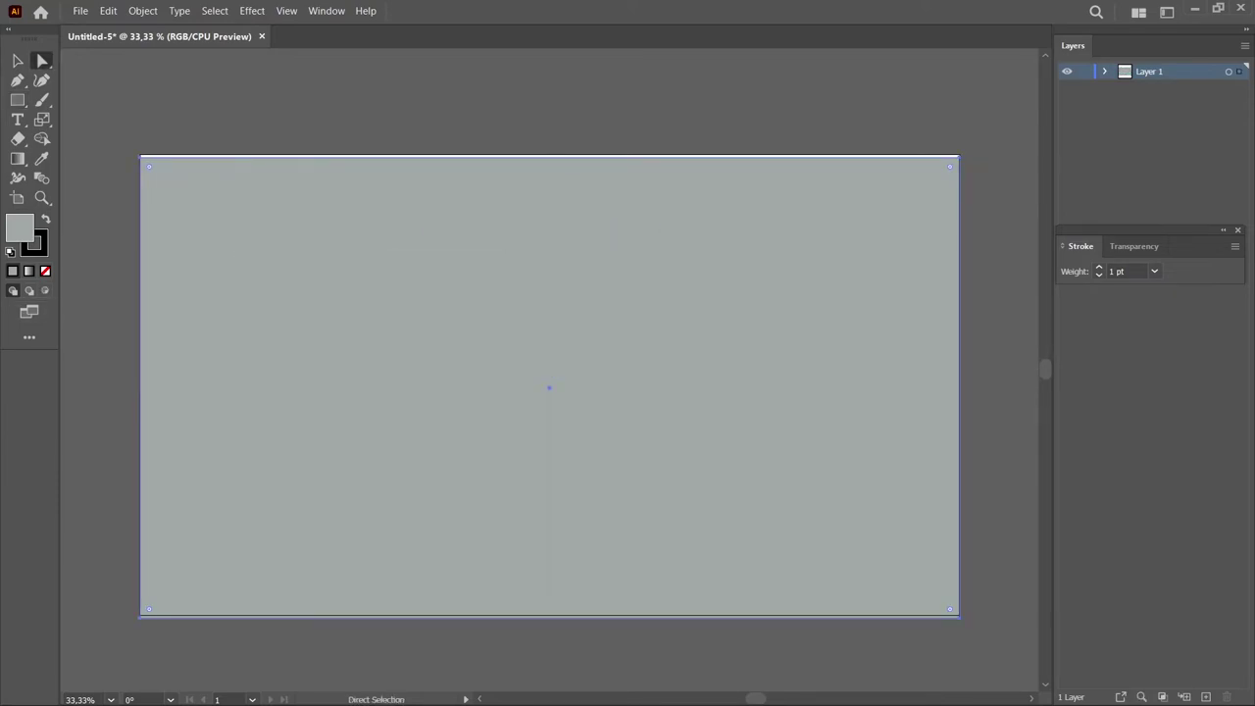
left_click_drag(548, 387, 550, 388)
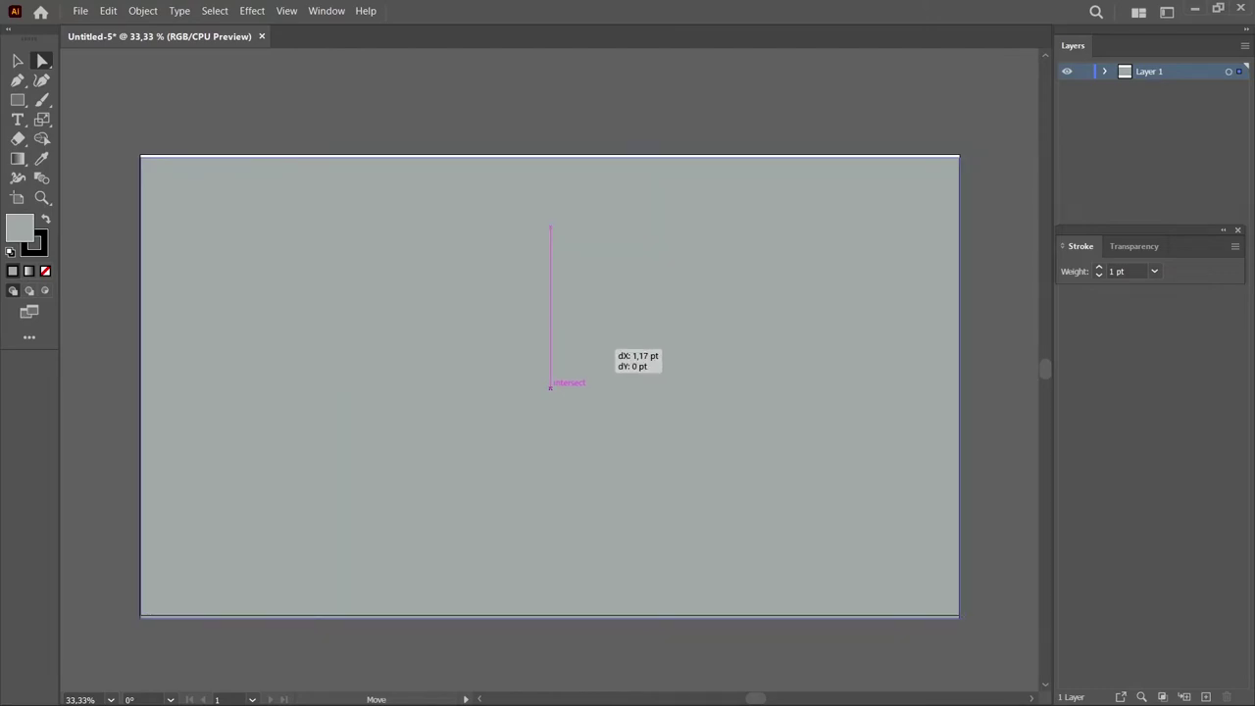
left_click_drag(708, 372, 707, 371)
key("ctrl+shift+a")
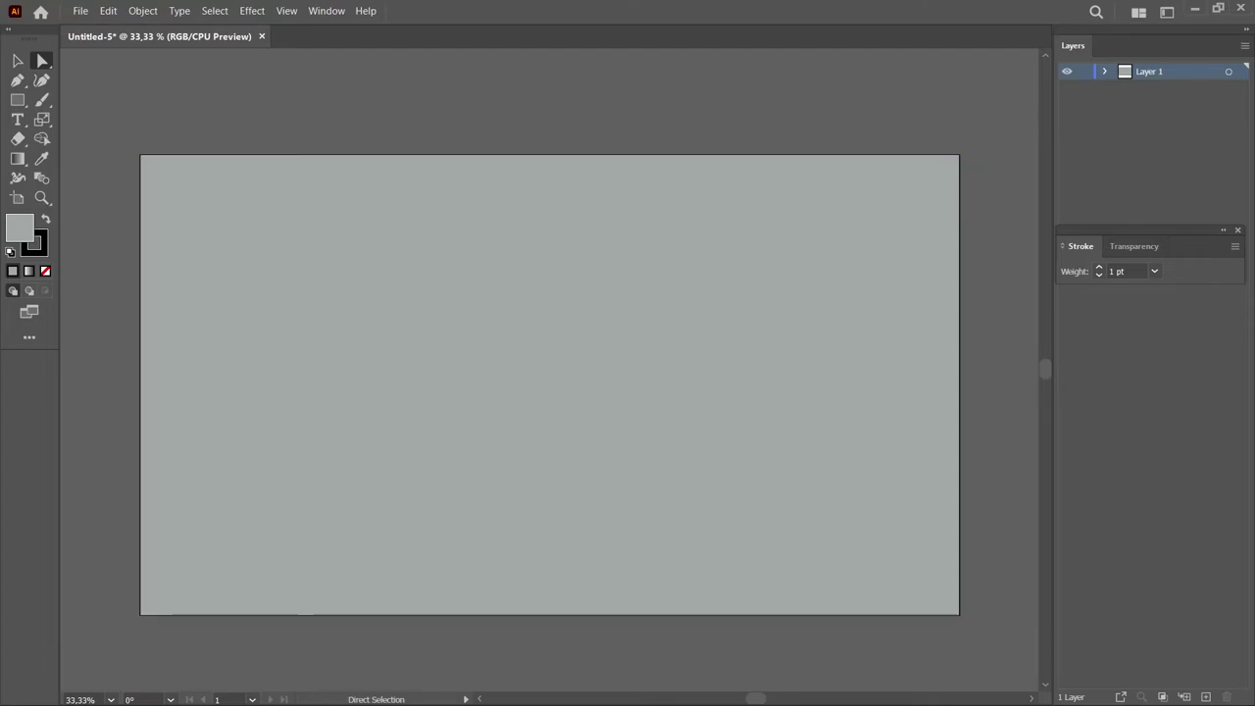
- Set the fill colour to a light yellow with nothing selected
left_click(18, 99)
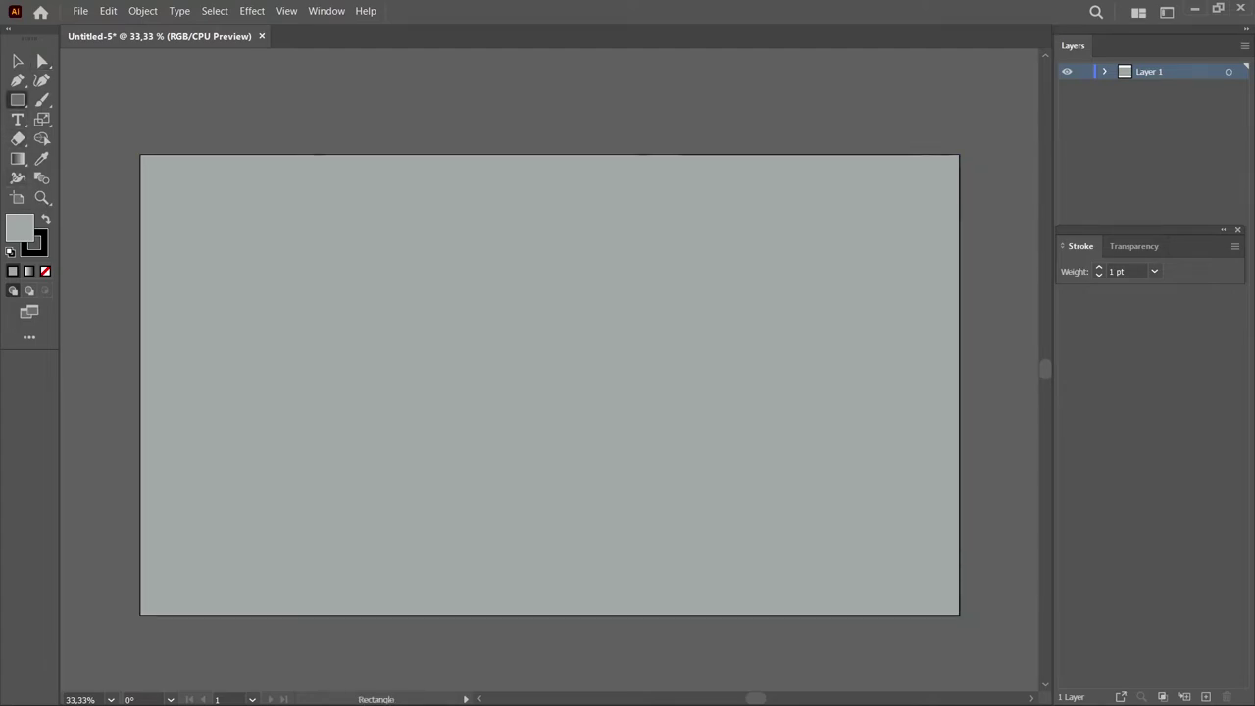
double_click(20, 228)
mouse_move(500, 300)
left_mouse_down()
mouse_move(440, 274)
mouse_move(493, 411)
left_mouse_up()
left_click(647, 419)
mouse_move(510, 350)
left_mouse_down()
mouse_move(507, 254)
mouse_move(481, 252)
left_mouse_up()
left_click(800, 257)
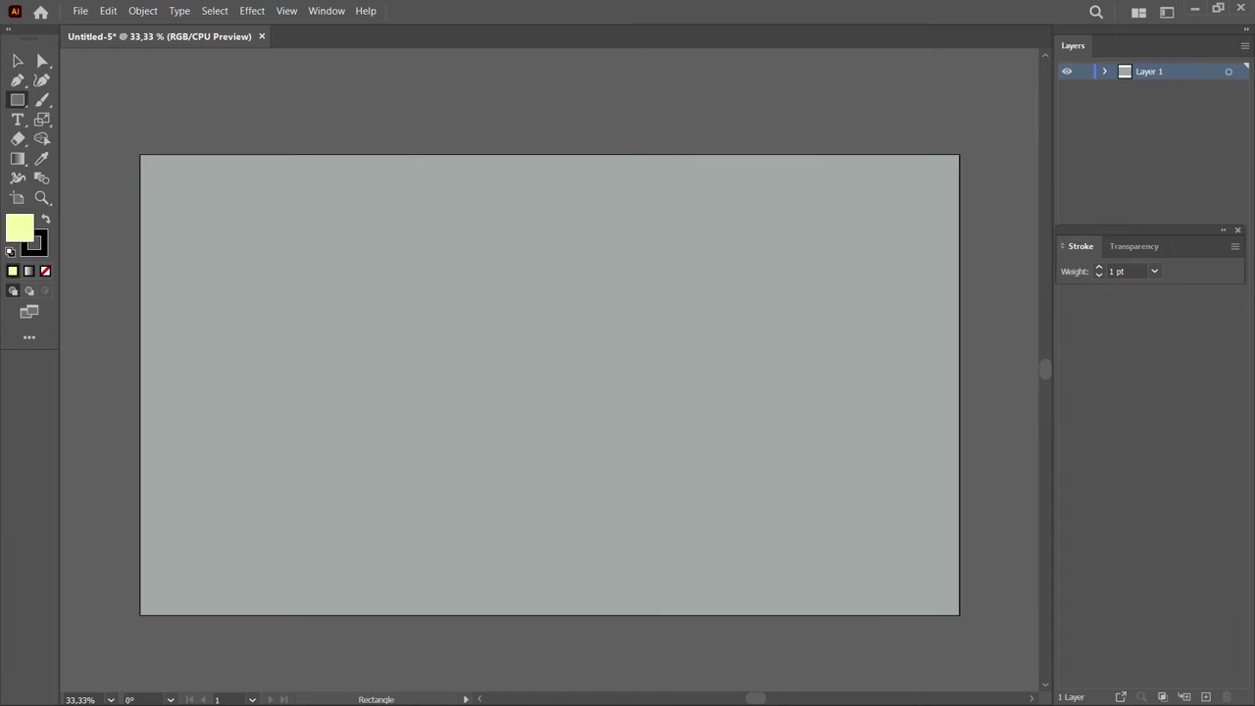
- Select the background rectangle and fill it with golden yellow #EABD2F
key("a")
key("ctrl+a")
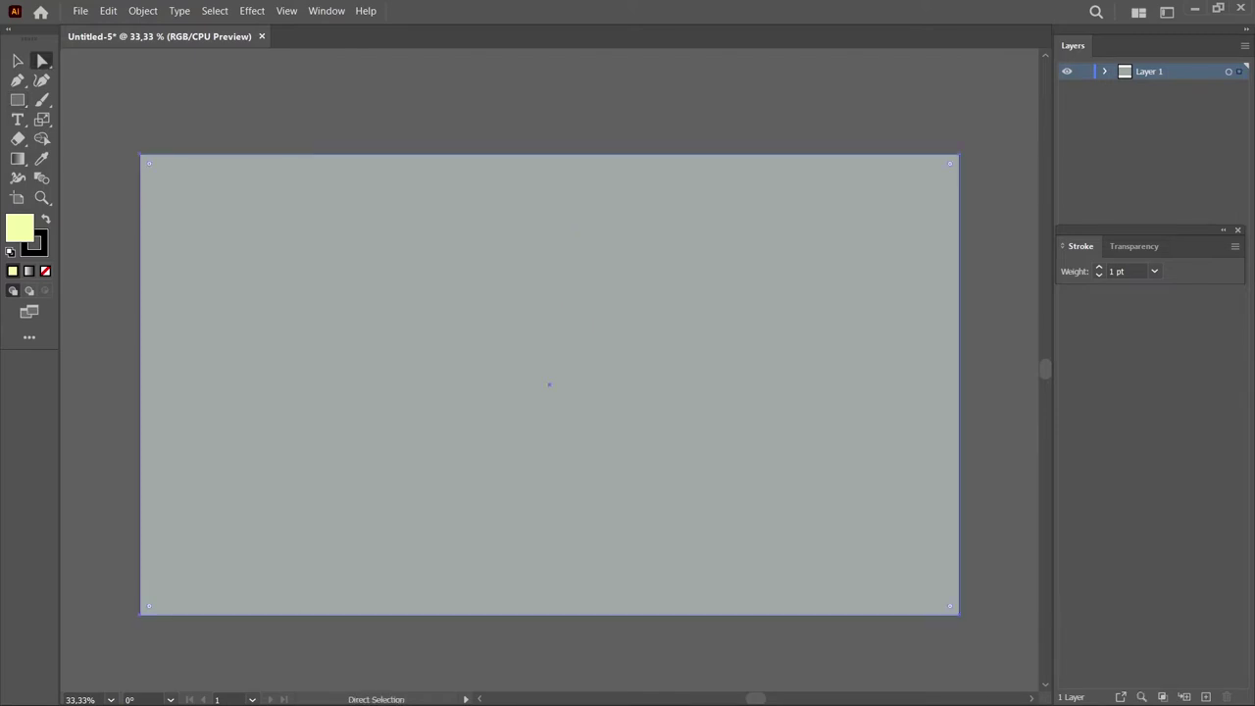
double_click(19, 227)
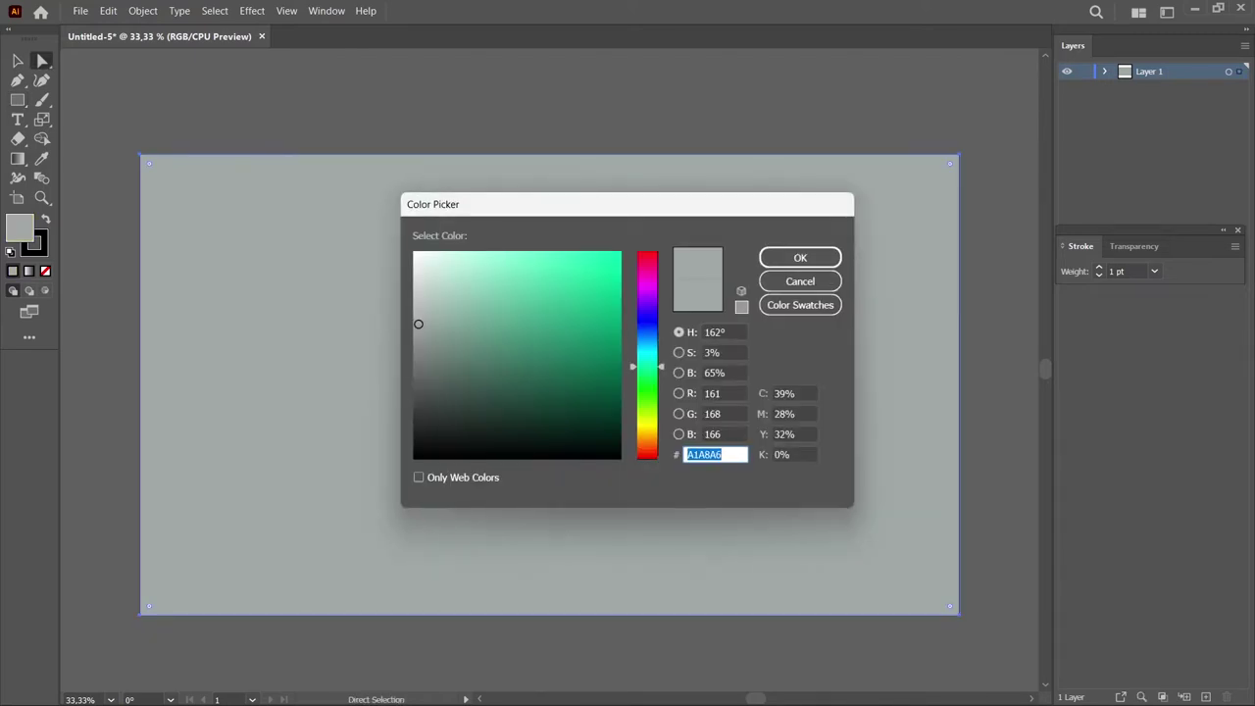
left_click(647, 414)
mouse_move(504, 252)
left_mouse_down()
mouse_move(531, 268)
mouse_move(499, 251)
mouse_move(540, 255)
mouse_move(539, 319)
mouse_move(596, 344)
mouse_move(549, 359)
mouse_move(524, 283)
mouse_move(530, 251)
mouse_move(591, 269)
left_mouse_up()
left_click(646, 433)
left_click(799, 257)
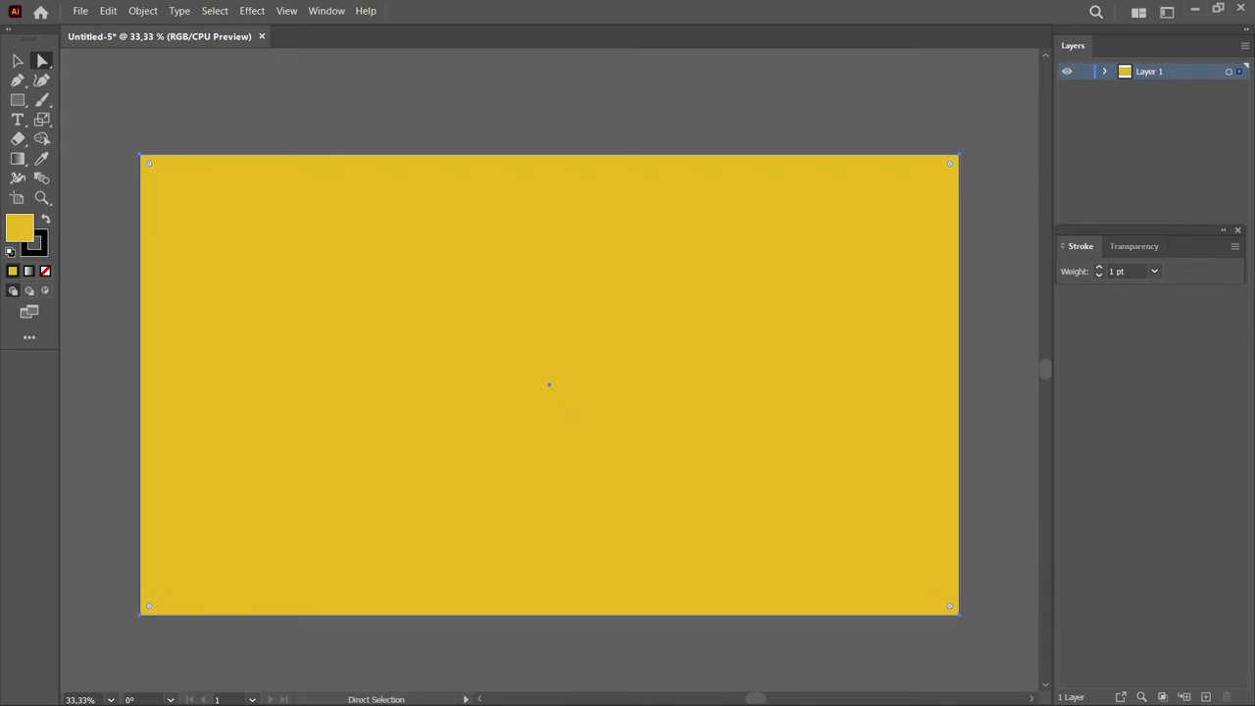
- Send the yellow rectangle behind the timer with Arrange > Send to Back
right_click(612, 262)
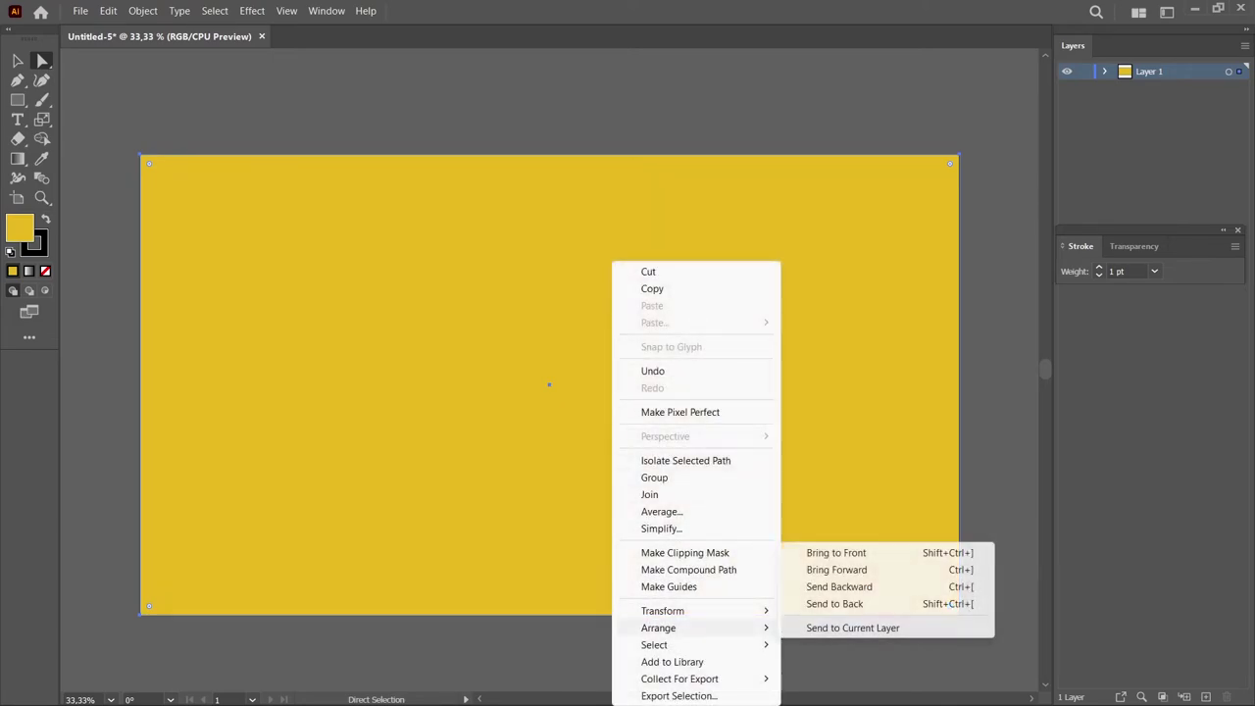
left_click(843, 602)
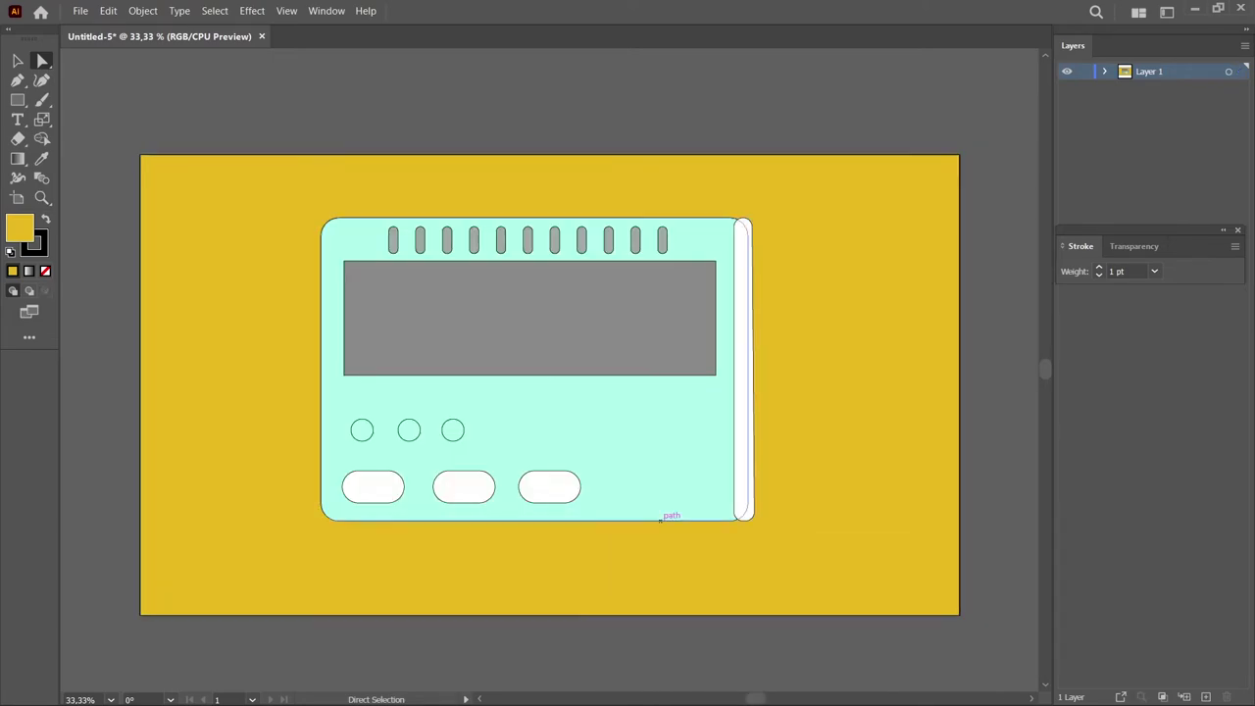
scroll(688, 424, "down", 1)
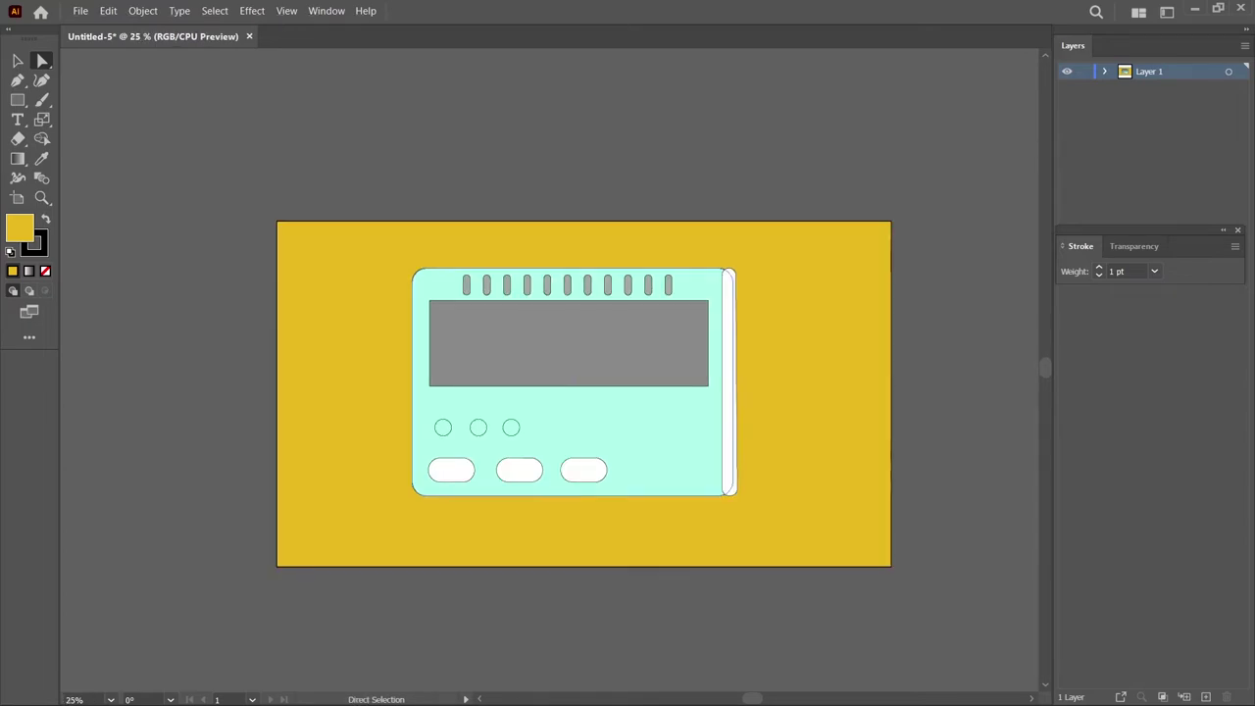
scroll(660, 424, "up", 1)
scroll(660, 424, "up", 1)
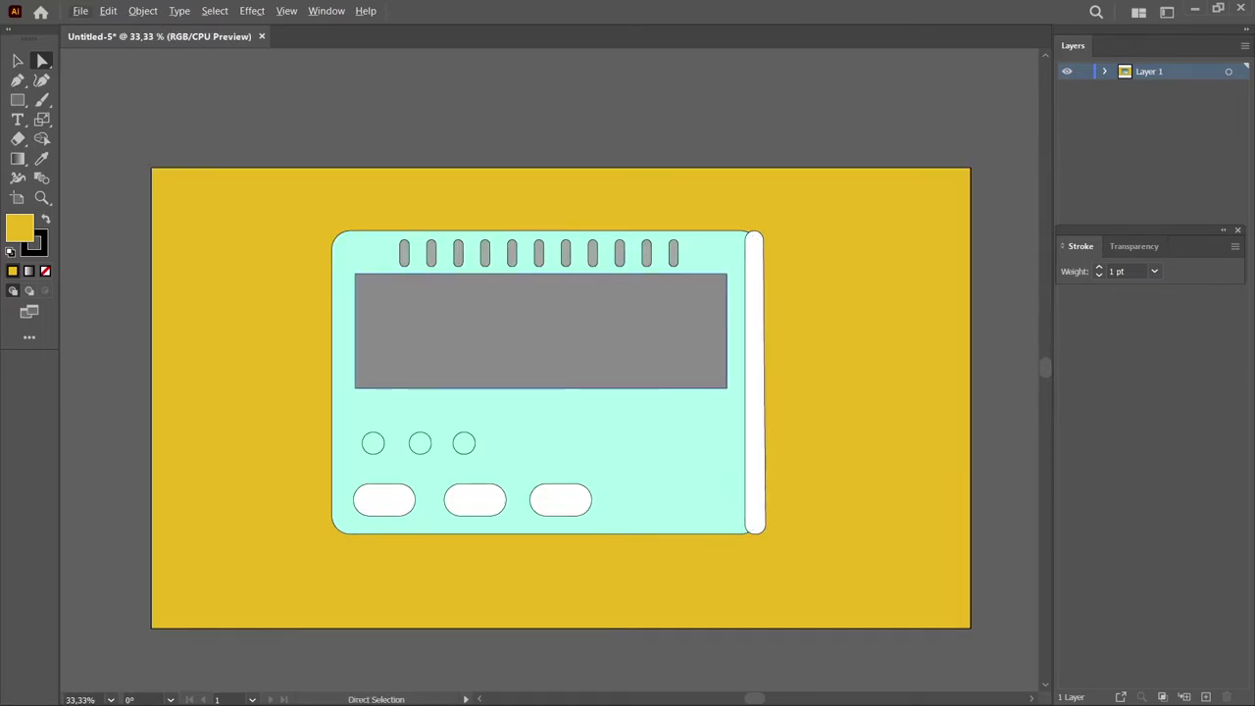
scroll(578, 371, "down", 1)
scroll(536, 373, "up", 2)
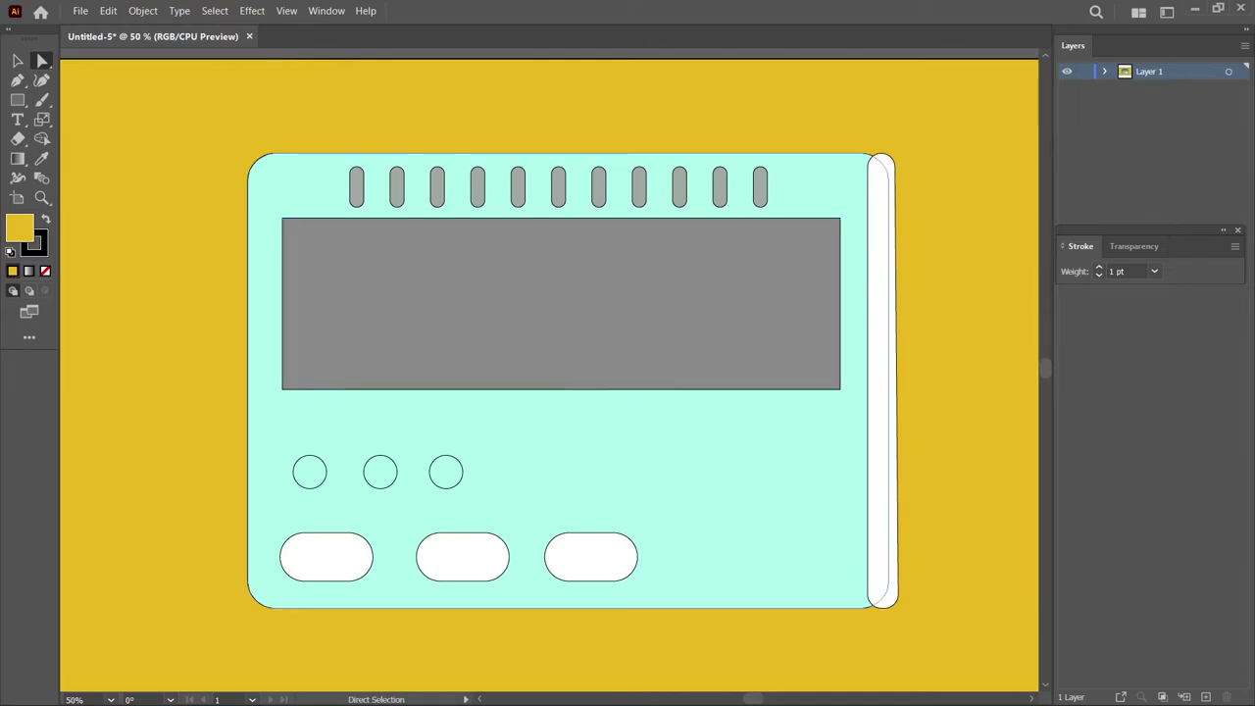
- Add a 24 pt HOUR label and centre it above the first circle
key("t")
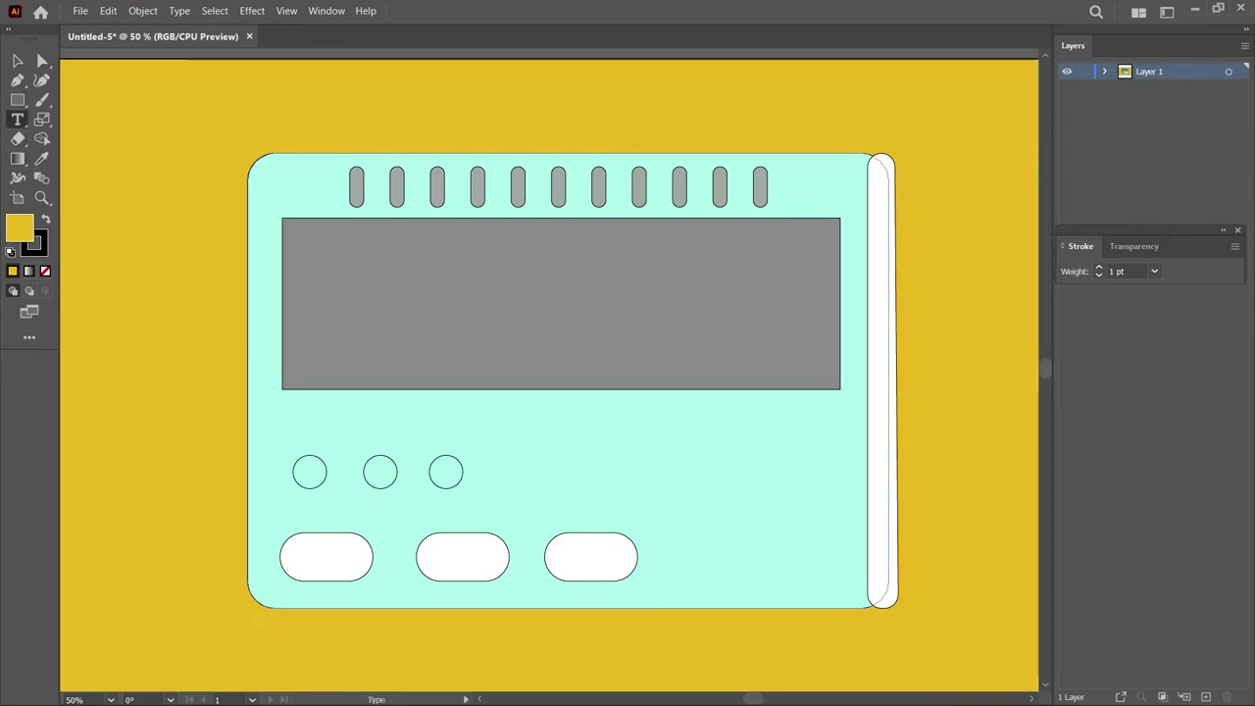
left_click(297, 436)
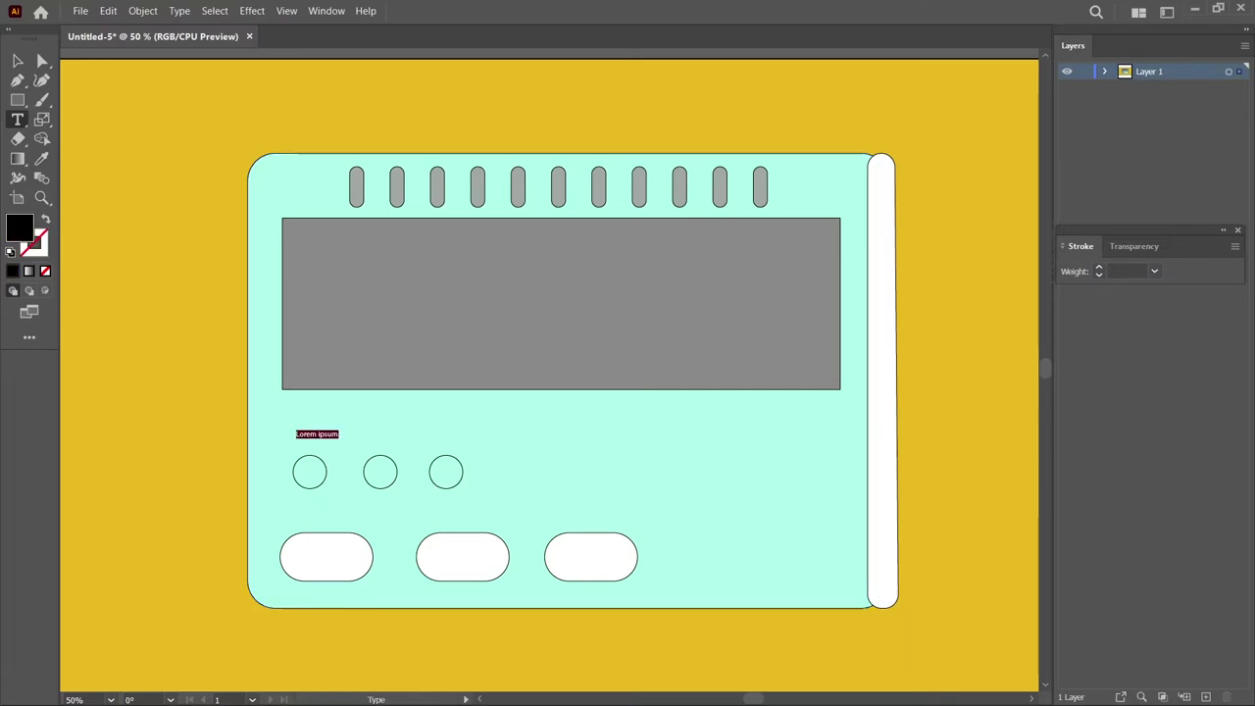
type("H")
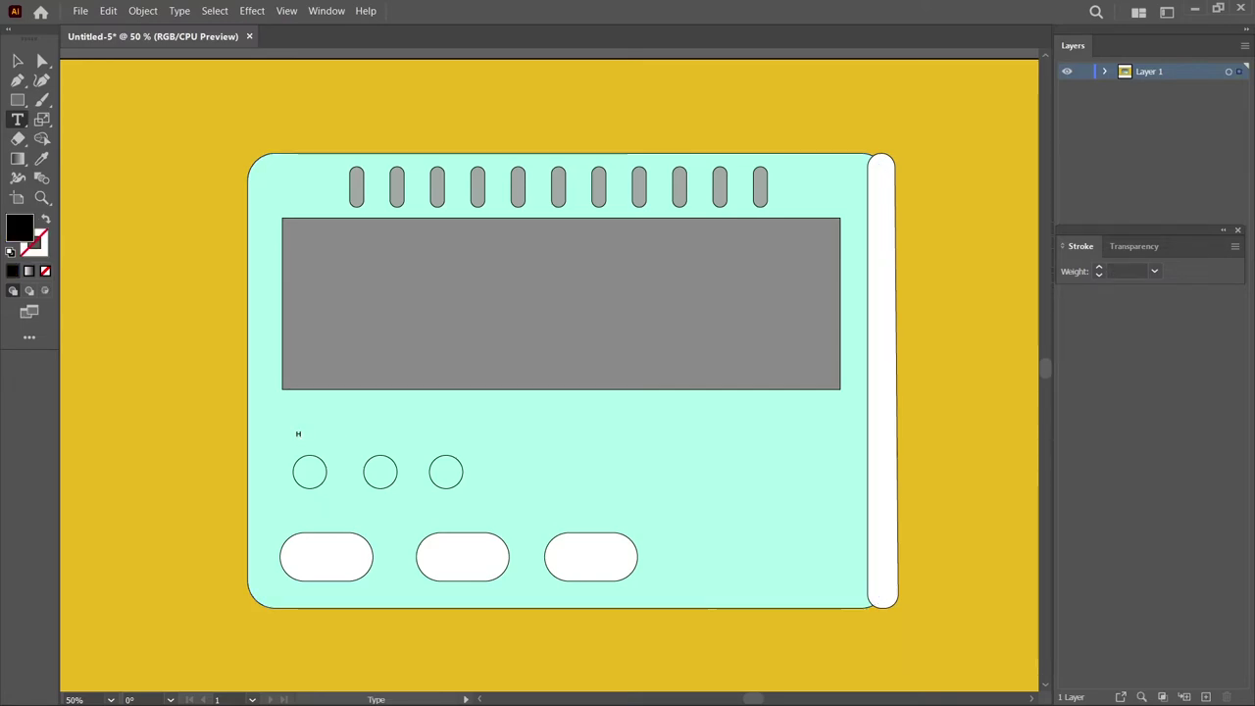
type("OUR")
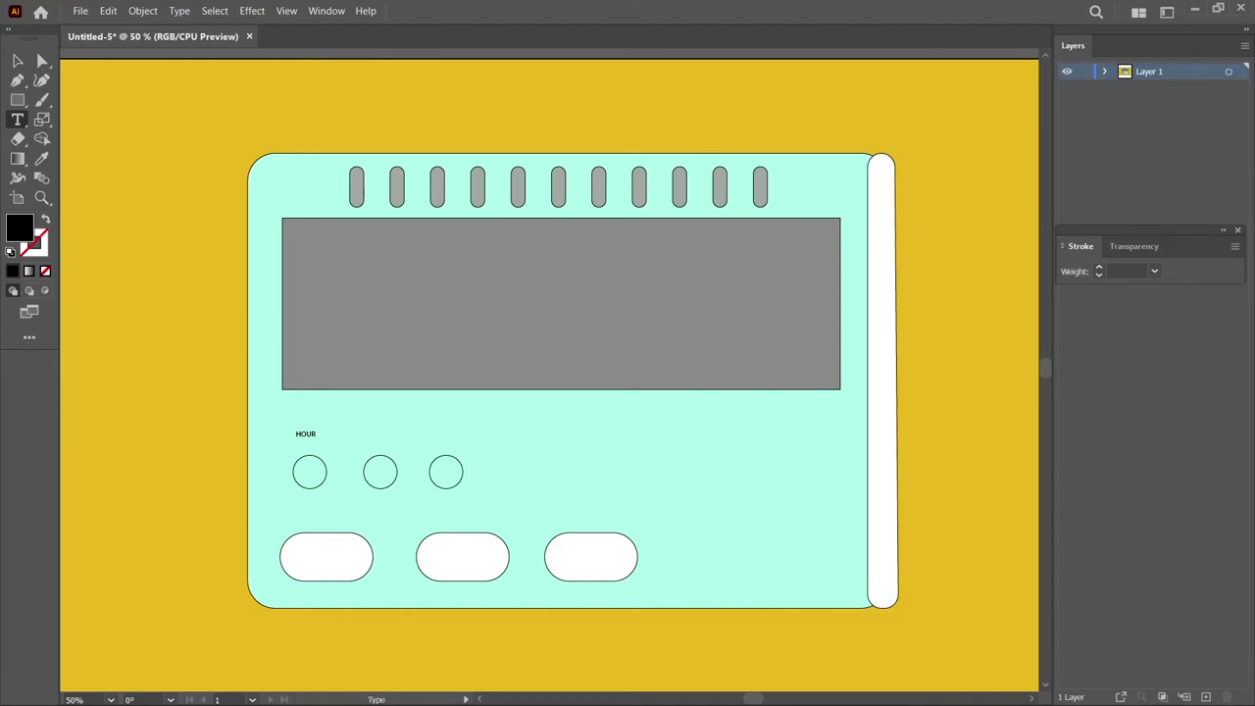
left_click_drag(296, 436, 296, 441)
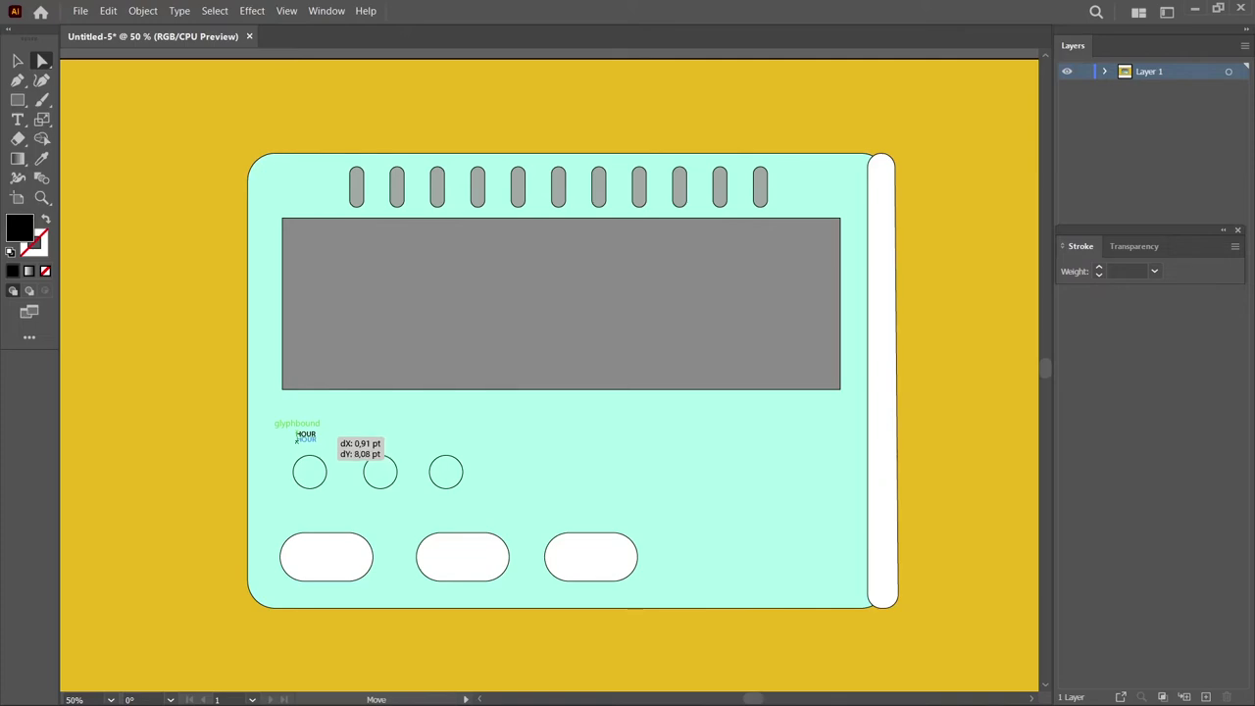
left_click_drag(296, 441, 296, 442)
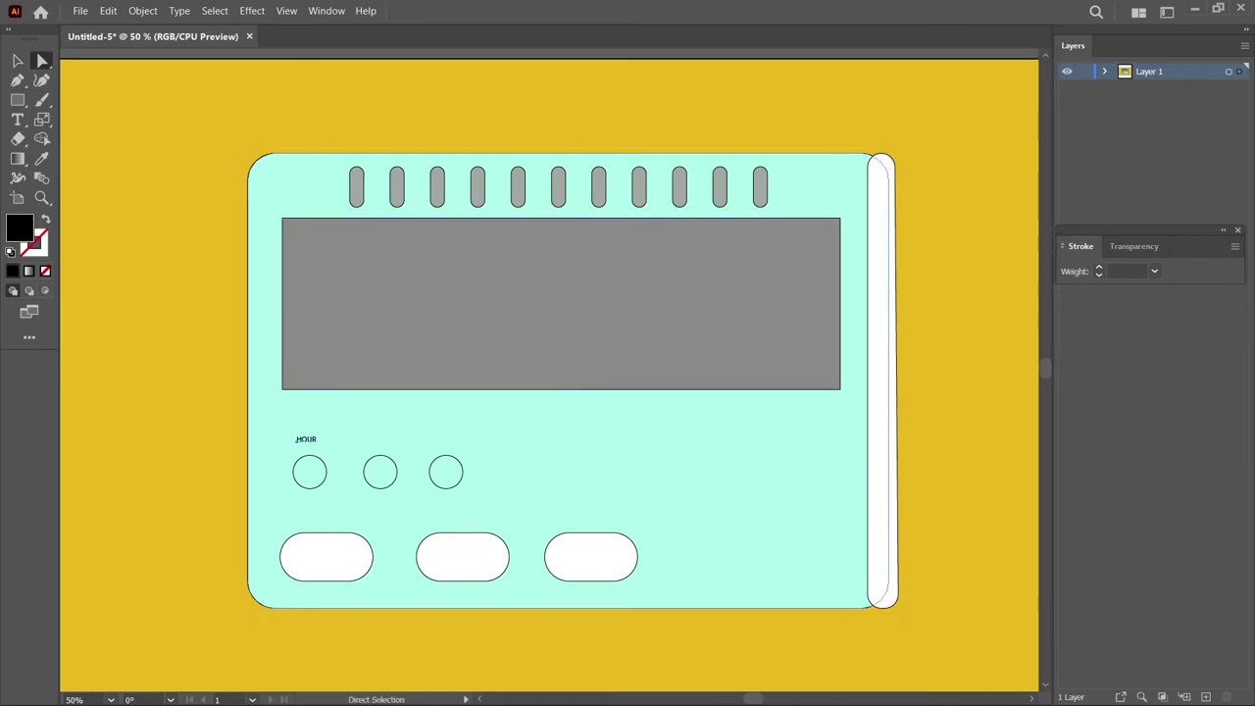
right_click(306, 439)
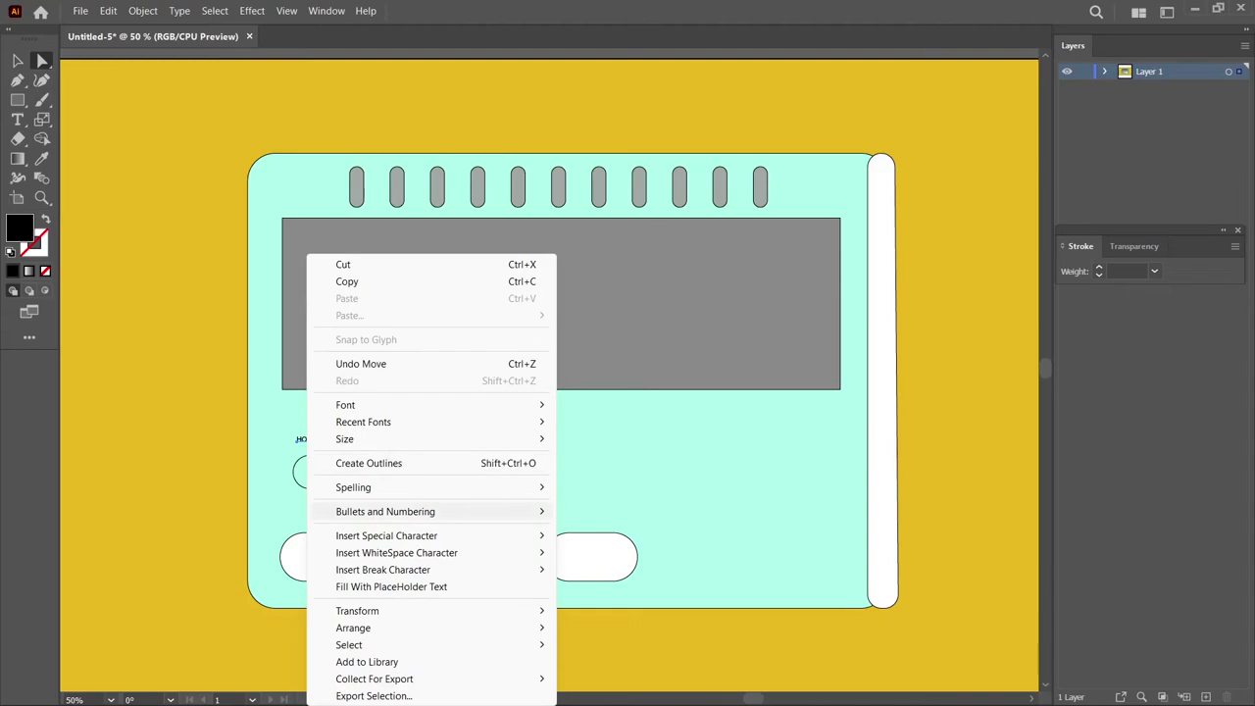
mouse_move(345, 439)
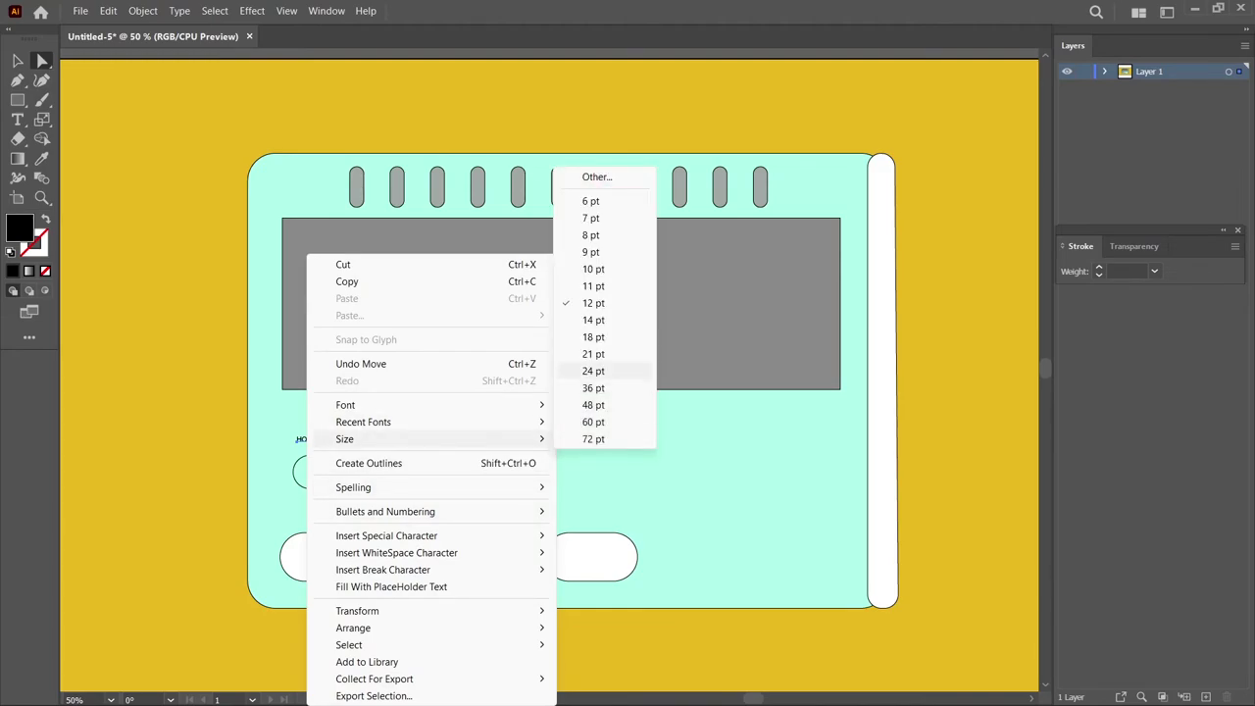
left_click(593, 371)
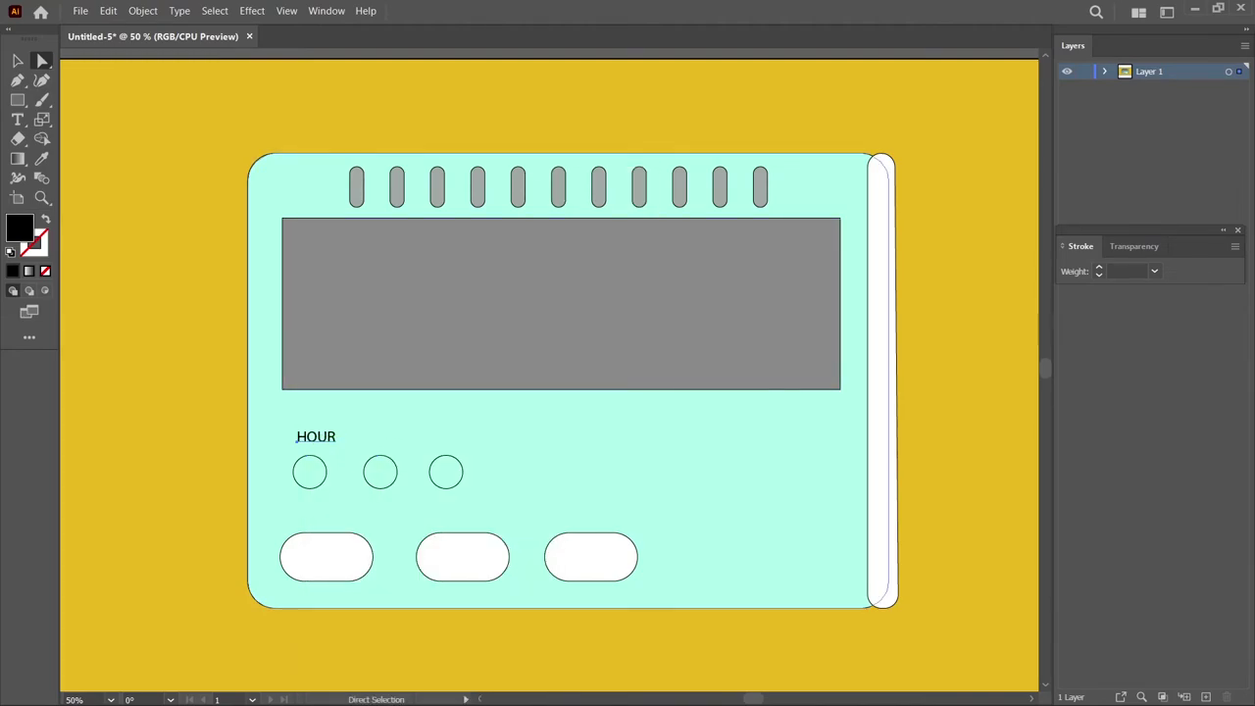
left_click_drag(335, 437, 294, 446)
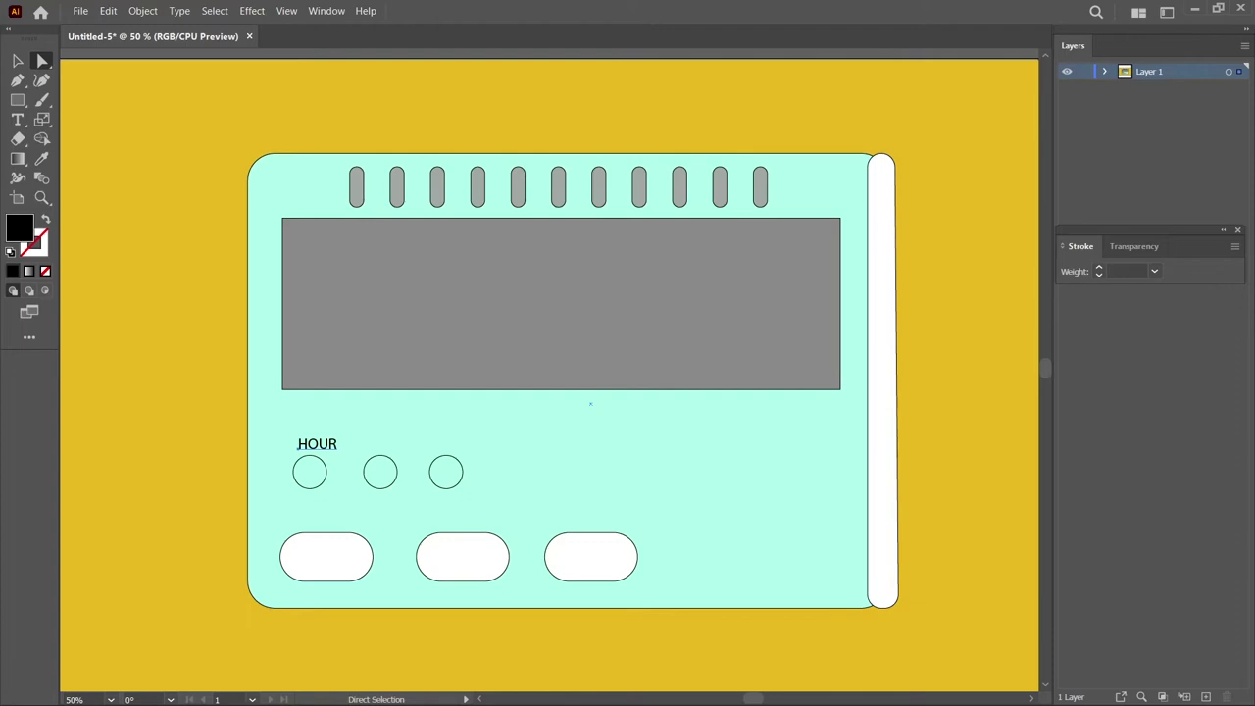
key("ctrl+shift+a")
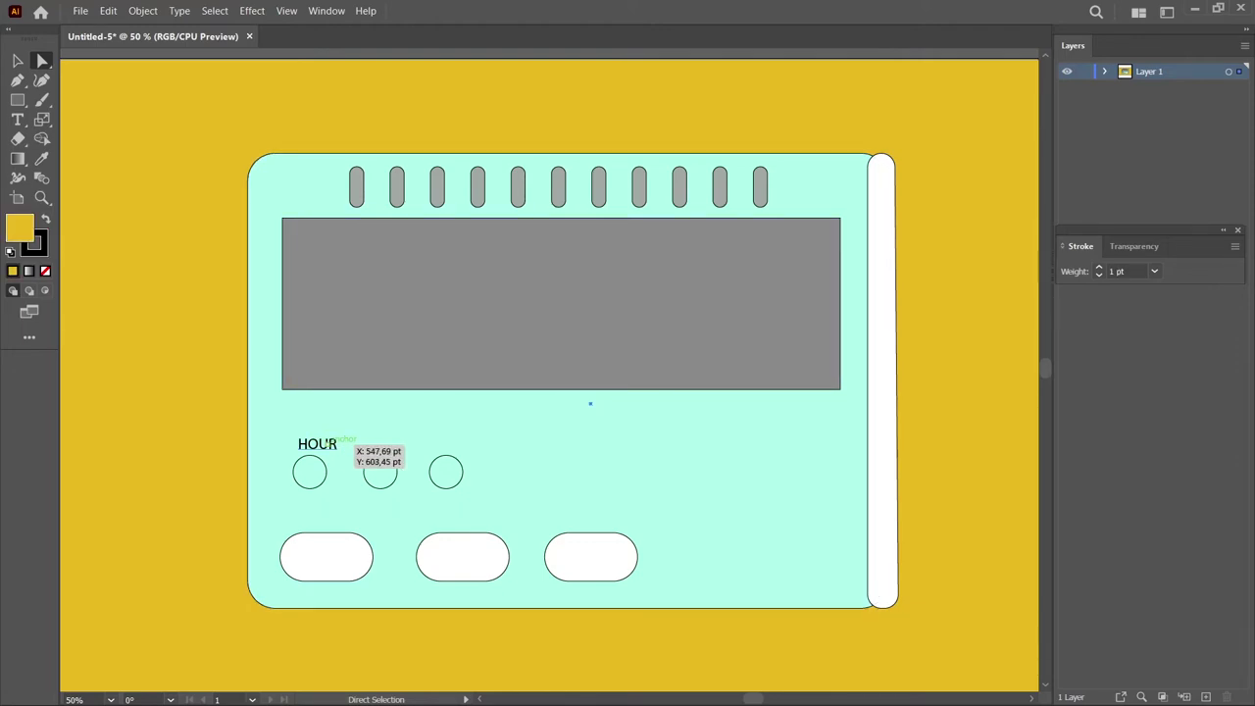
mouse_move(341, 439)
left_mouse_down()
mouse_move(330, 443)
mouse_move(429, 447)
left_mouse_up()
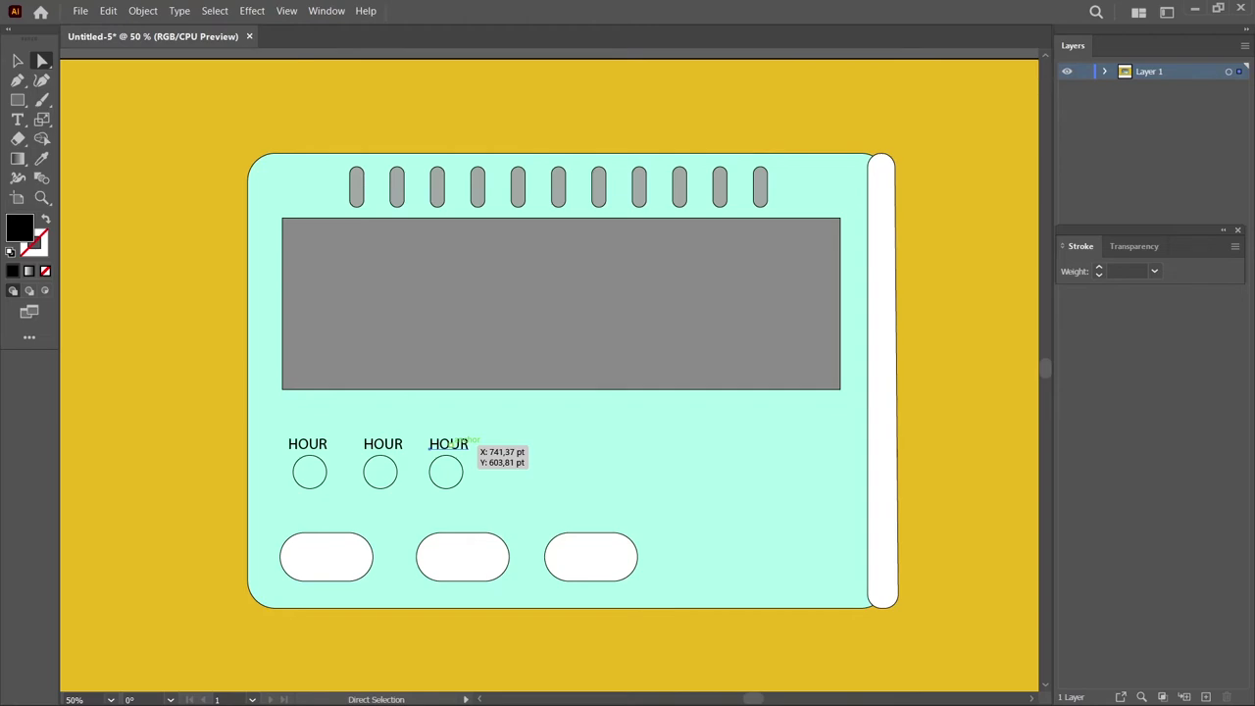
- Retype the copied labels as MIN and SEC and align them over their circles
key("t")
double_click(467, 443)
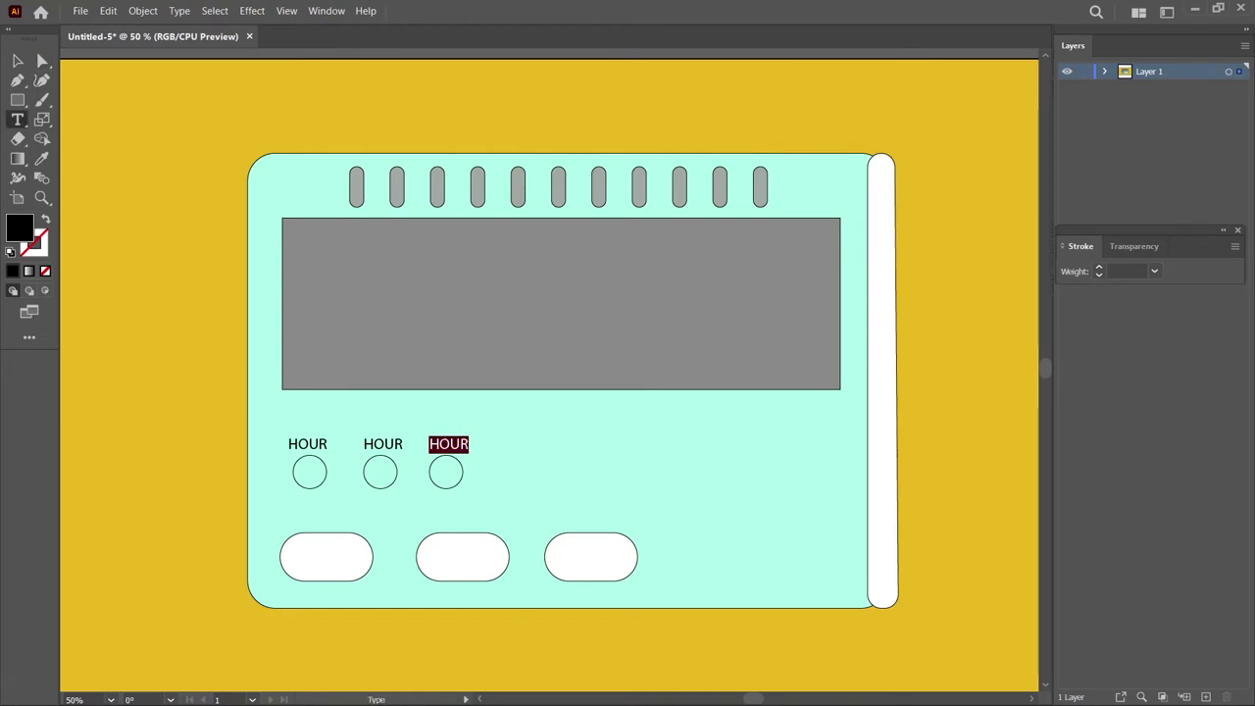
type("SEC")
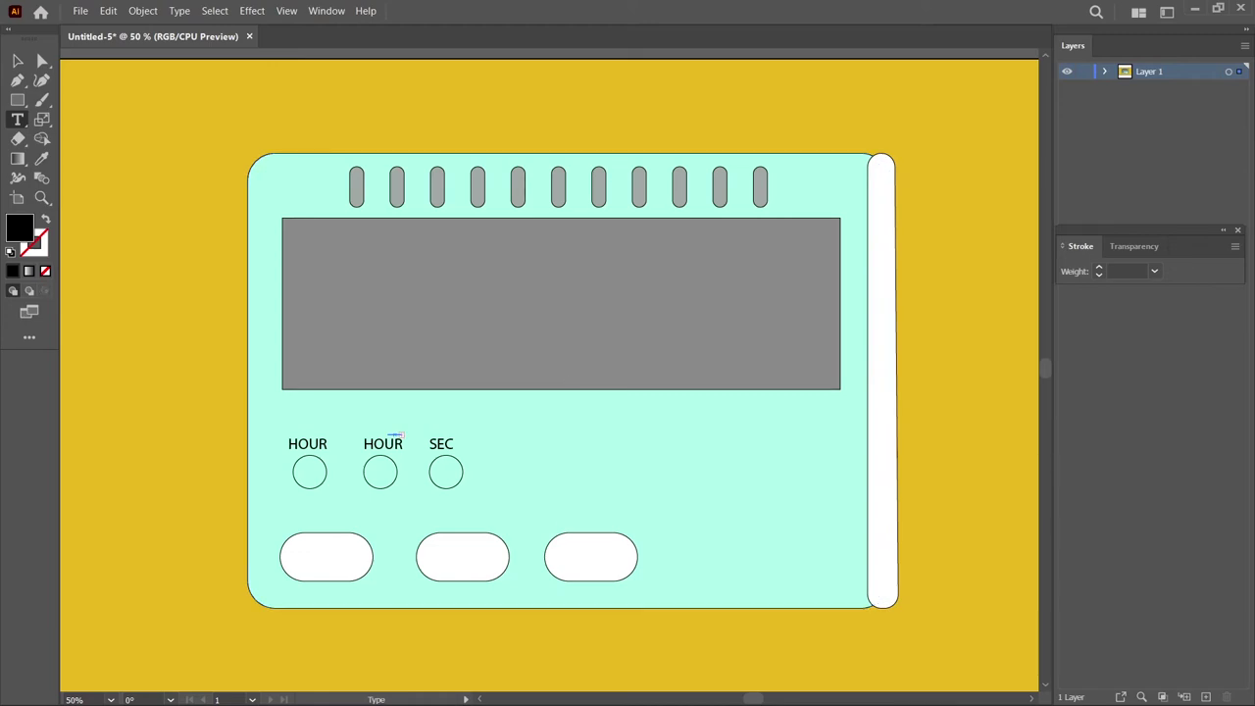
key("ctrl")
key("BackSpace")
key("BackSpace")
key("BackSpace")
key("Escape")
key("a")
mouse_move(441, 443)
left_mouse_down()
mouse_move(398, 440)
mouse_move(471, 447)
left_mouse_up()
left_click(992, 401)
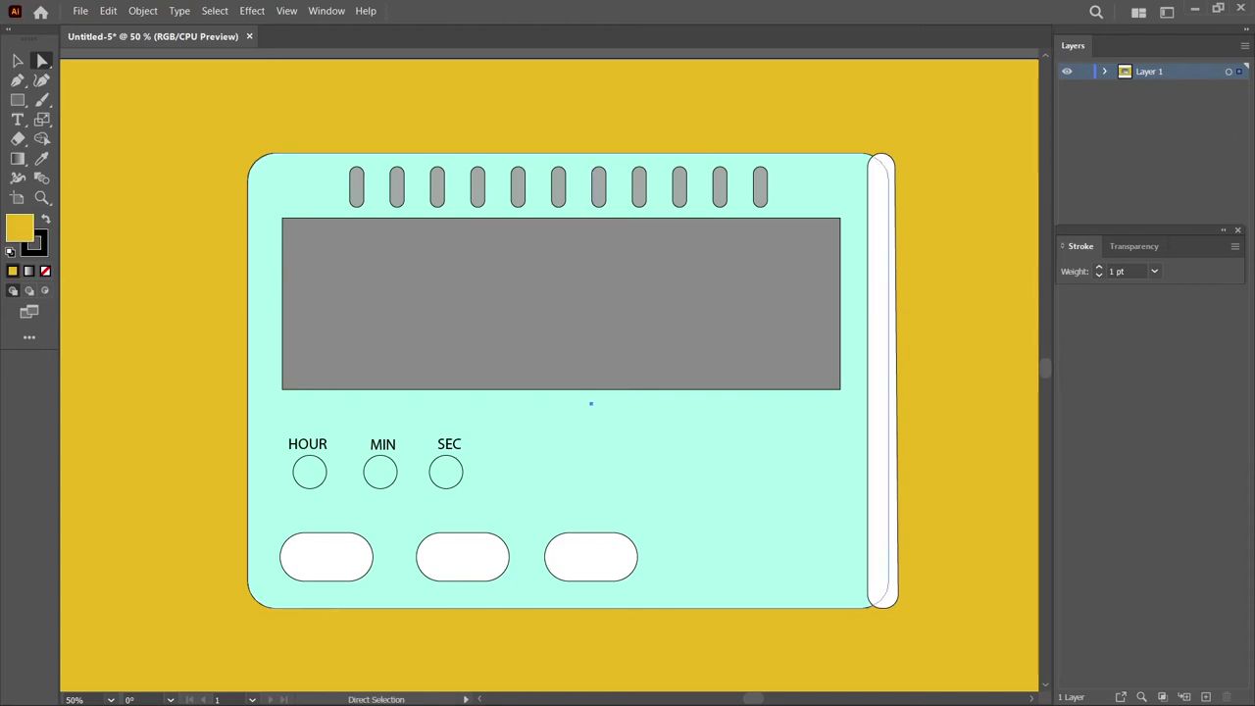
left_click(456, 443)
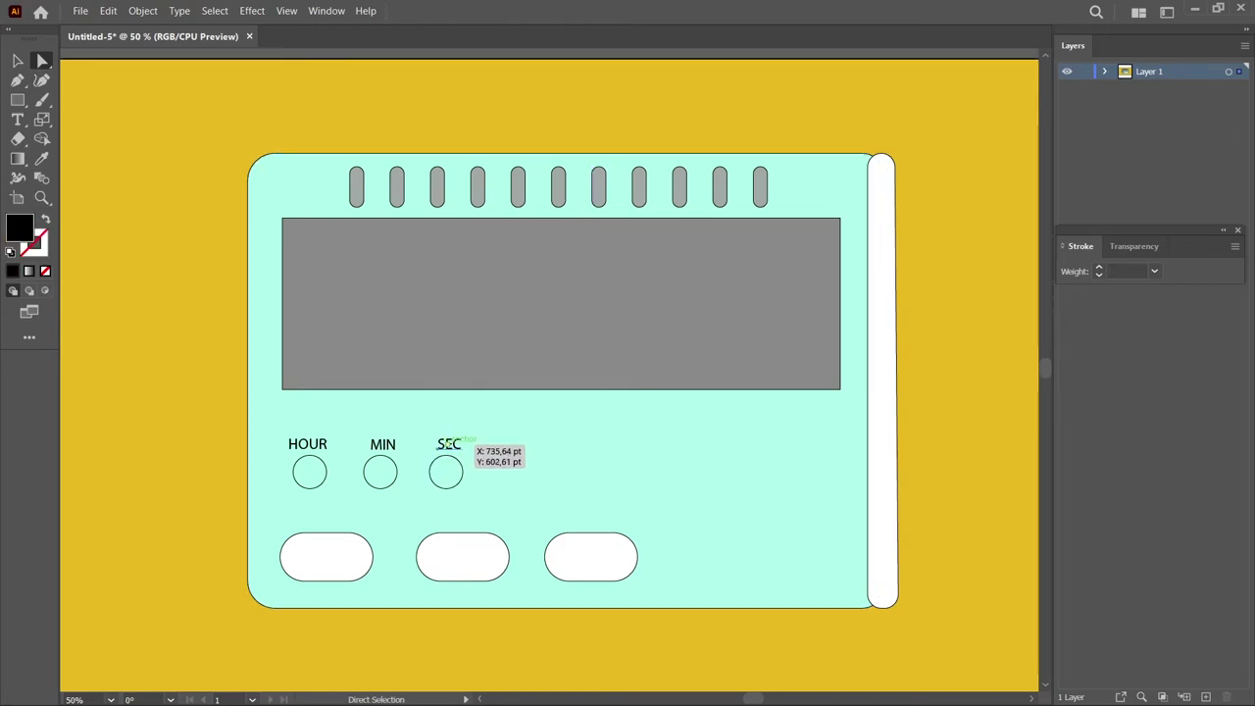
left_click_drag(455, 443, 445, 444)
left_click(590, 403)
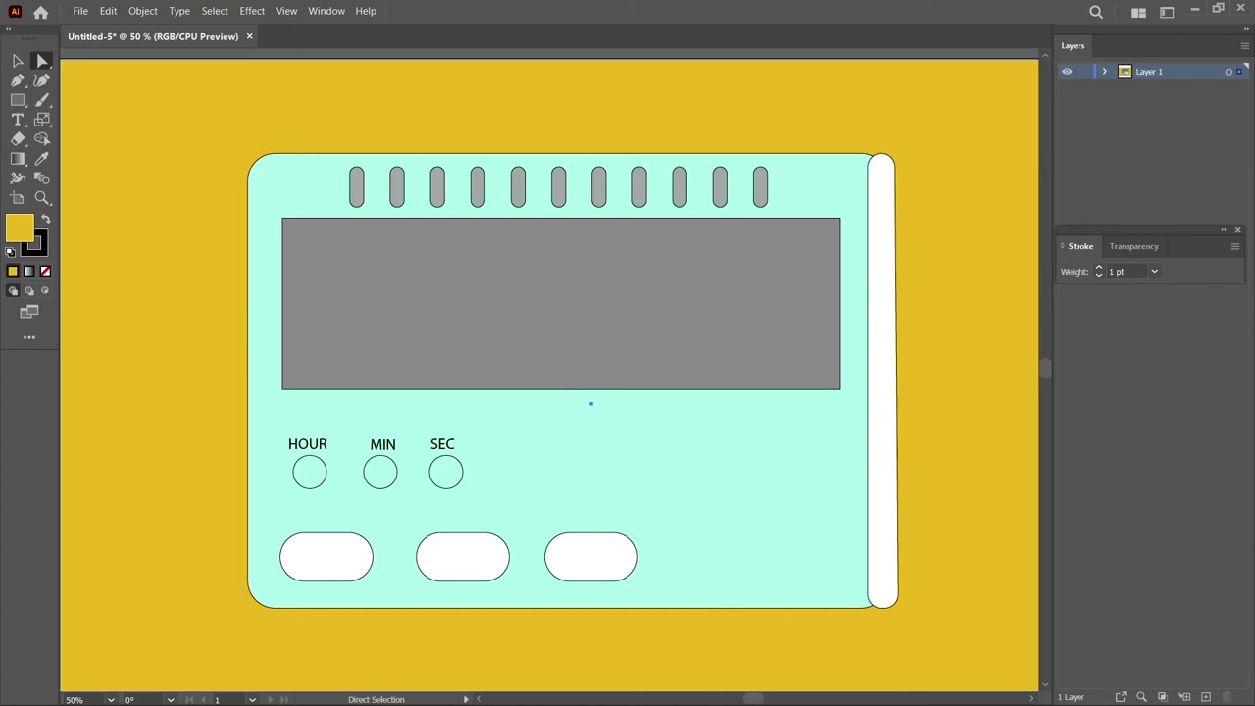
- Copy the SEC label down above the pill buttons and retype the right one as MODE
left_click_drag(451, 441, 343, 516)
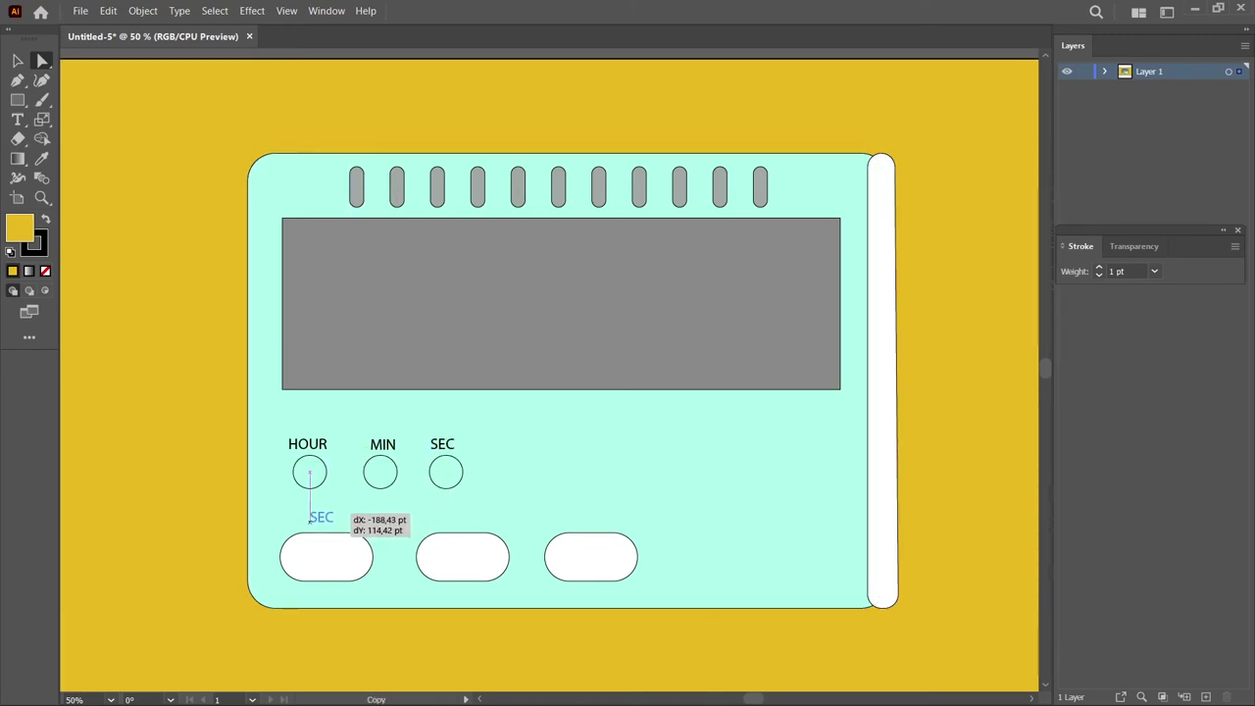
mouse_move(353, 518)
left_mouse_down()
mouse_move(338, 511)
mouse_move(575, 520)
left_mouse_up()
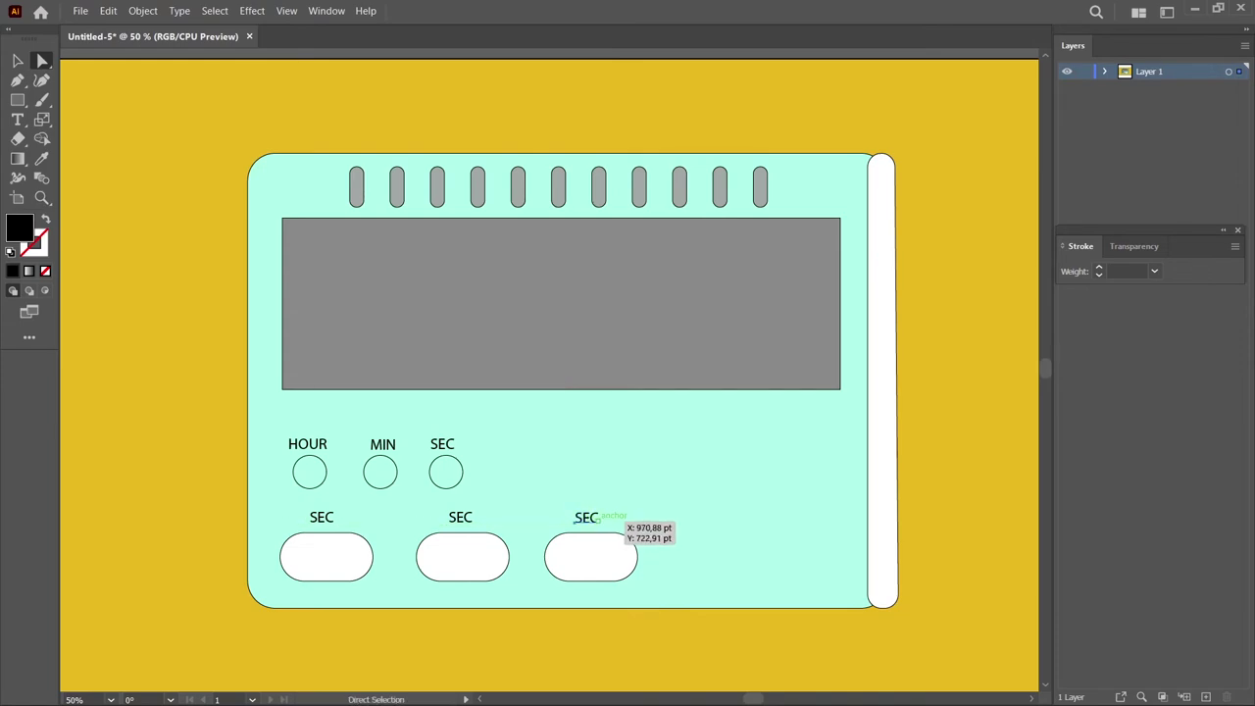
key("t")
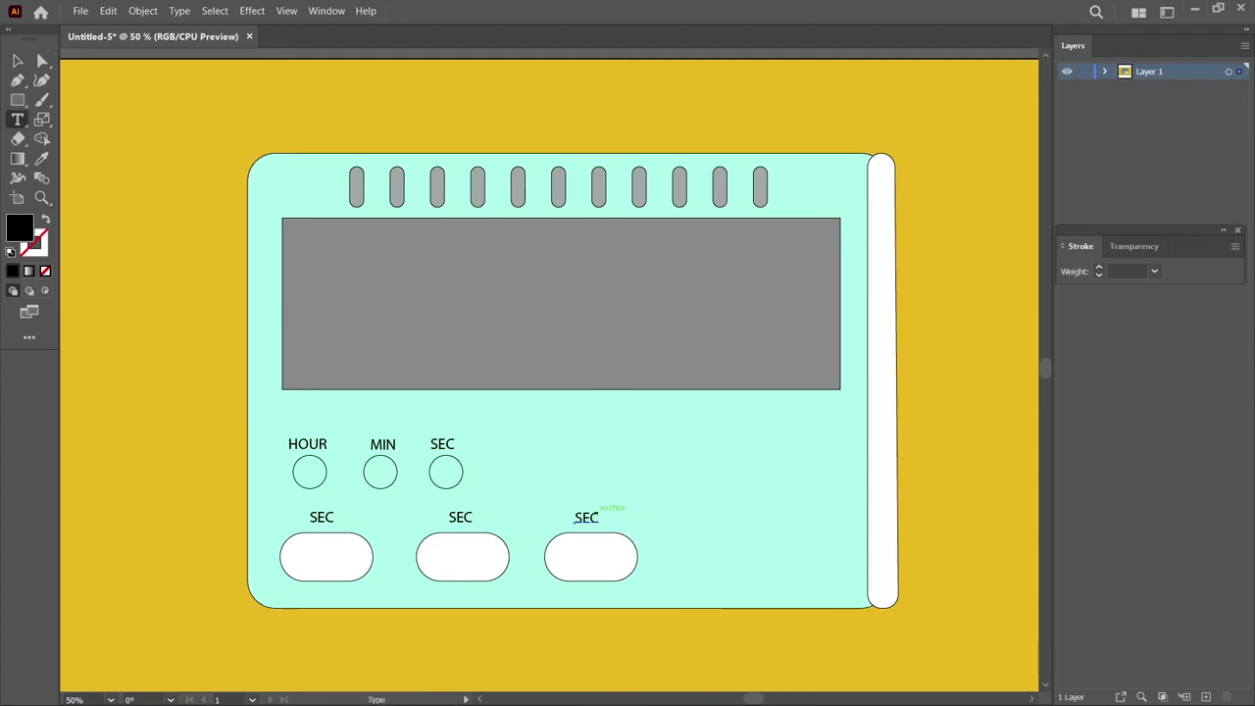
double_click(576, 520)
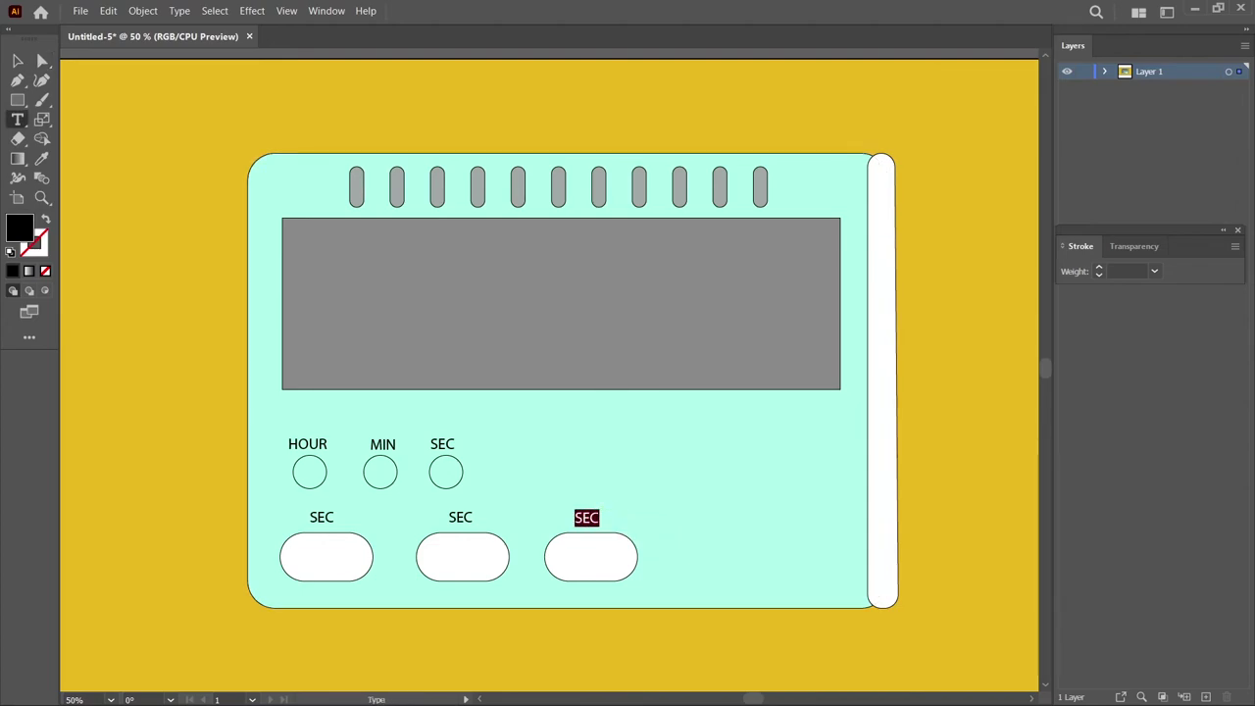
type("MODE")
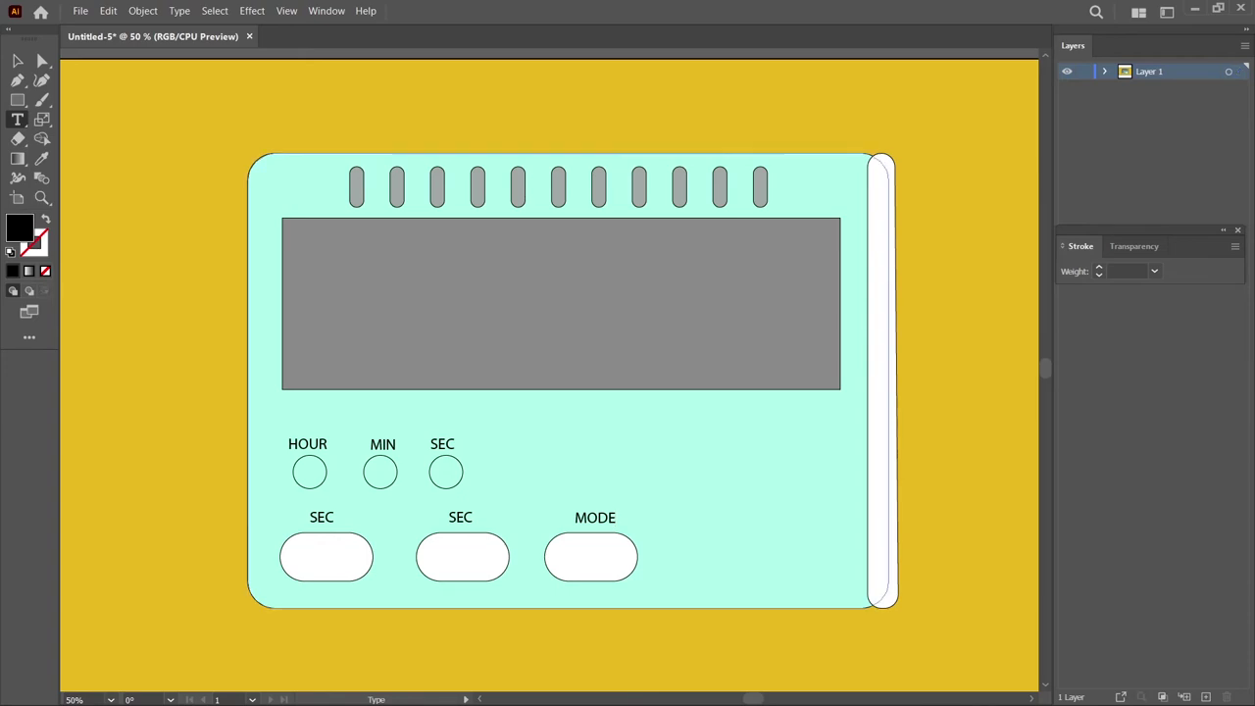
- Retype the other copies as CLEAR and START/STOP, shifting START/STOP over its button
left_click_drag(444, 510, 468, 511)
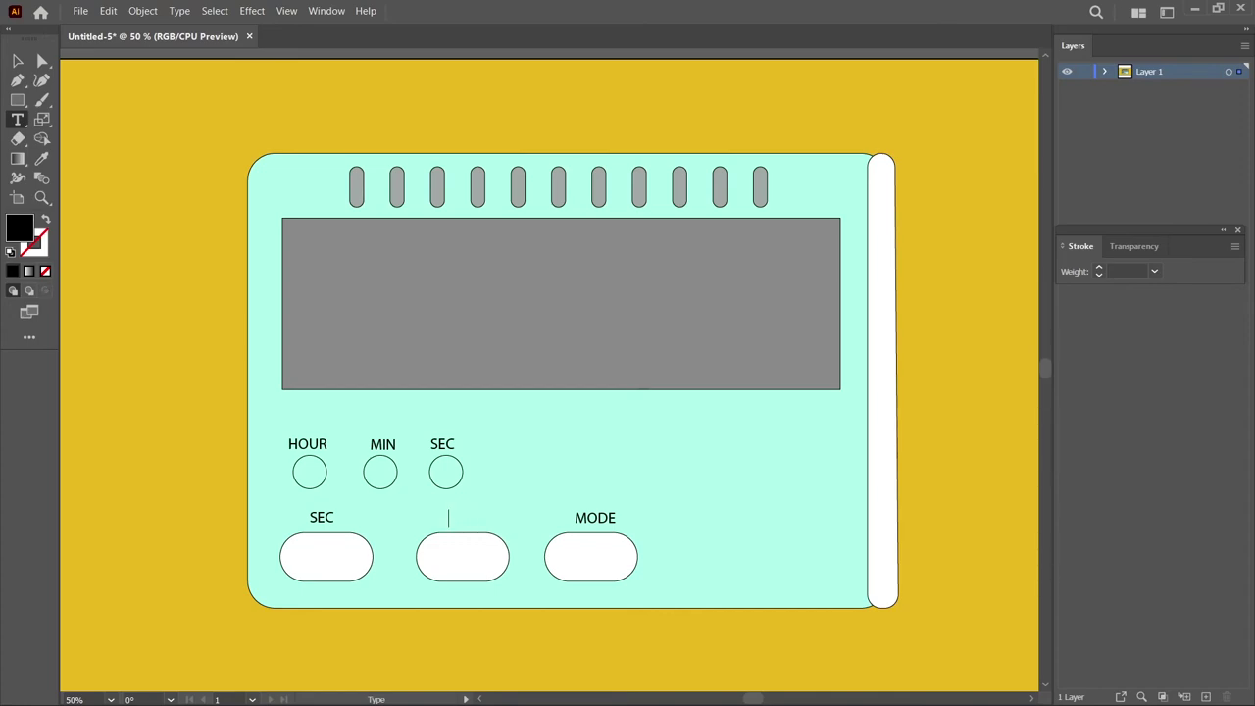
type("CLEAR")
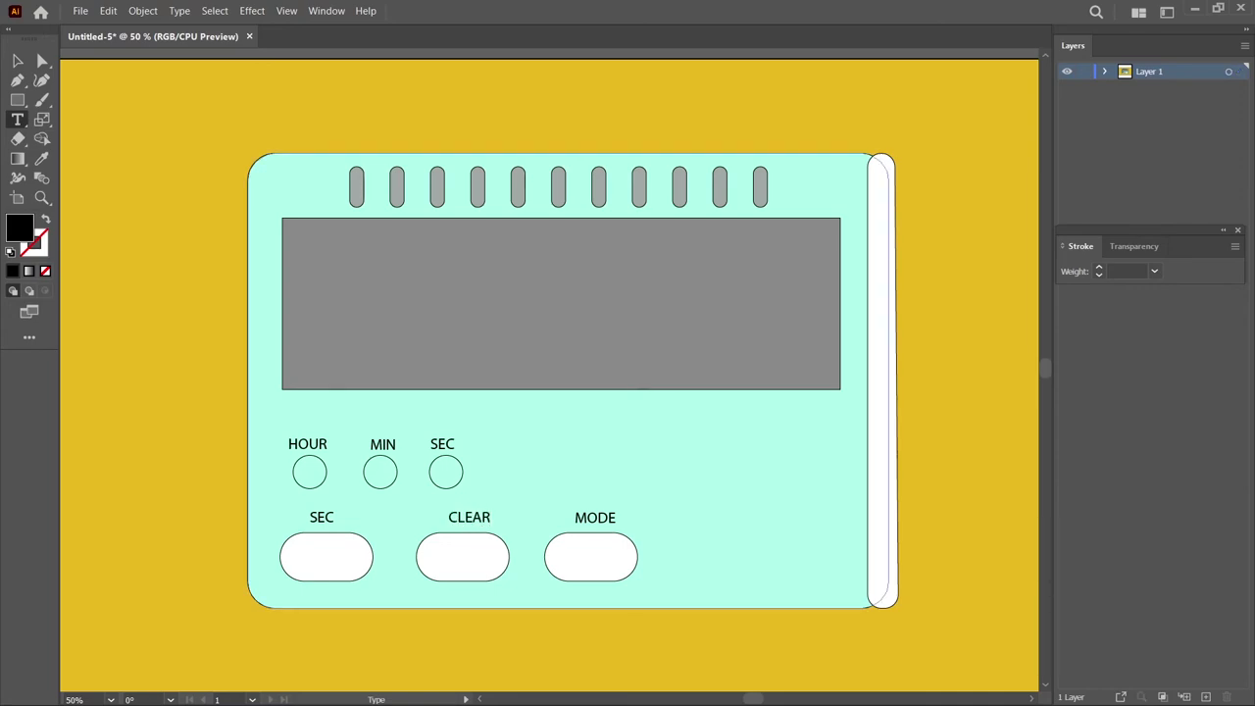
left_click(325, 517)
type("START/STOP")
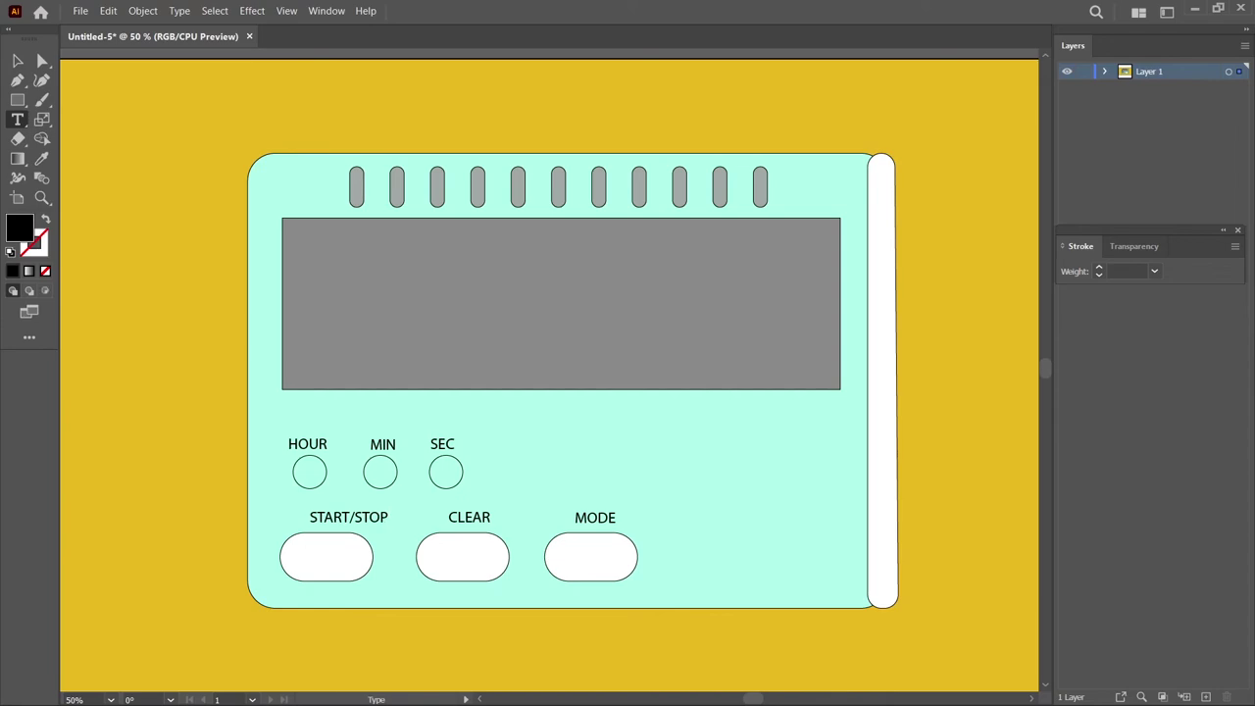
key("a")
left_click_drag(373, 524, 344, 523)
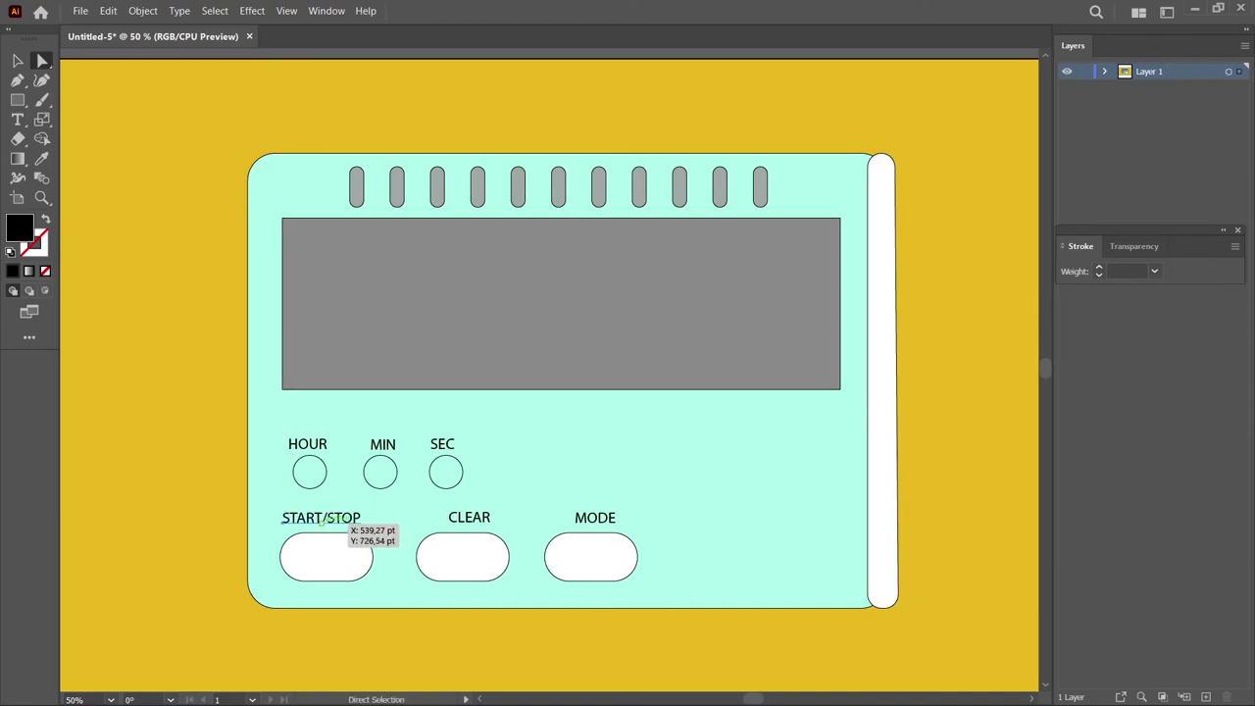
- Resize the START/STOP label to 18 pt and centre it over its button
right_click(323, 523)
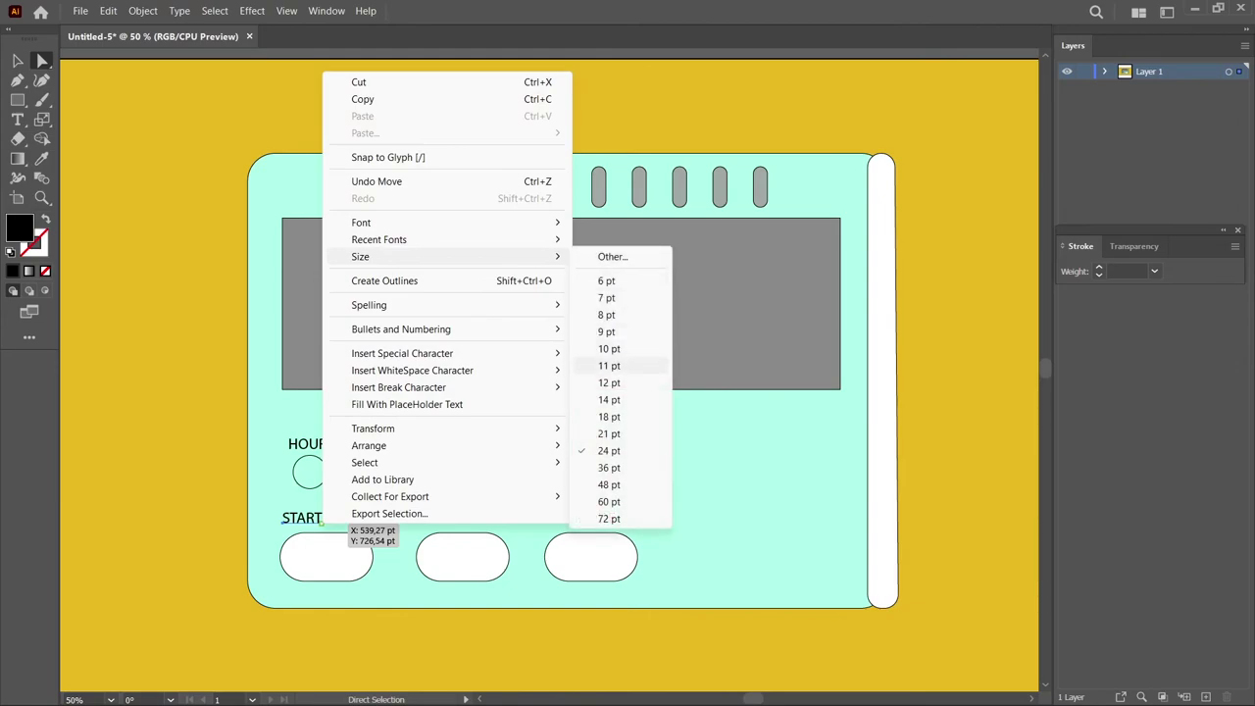
left_click(609, 400)
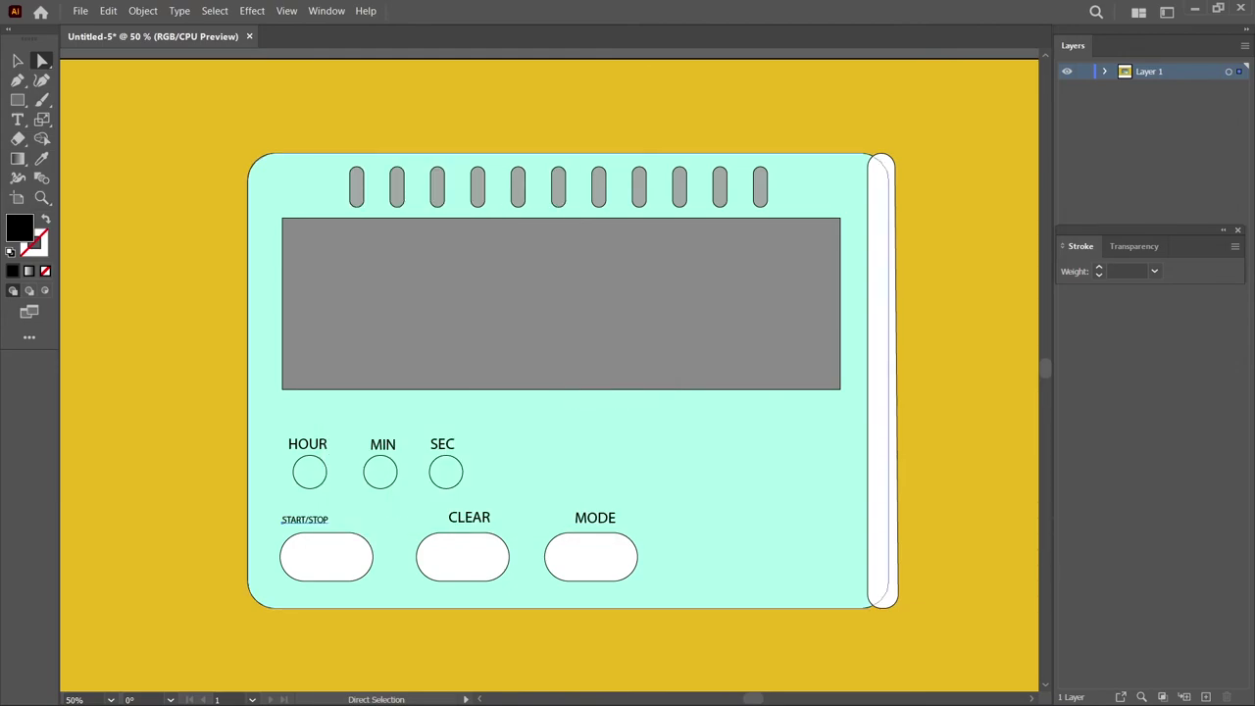
right_click(333, 520)
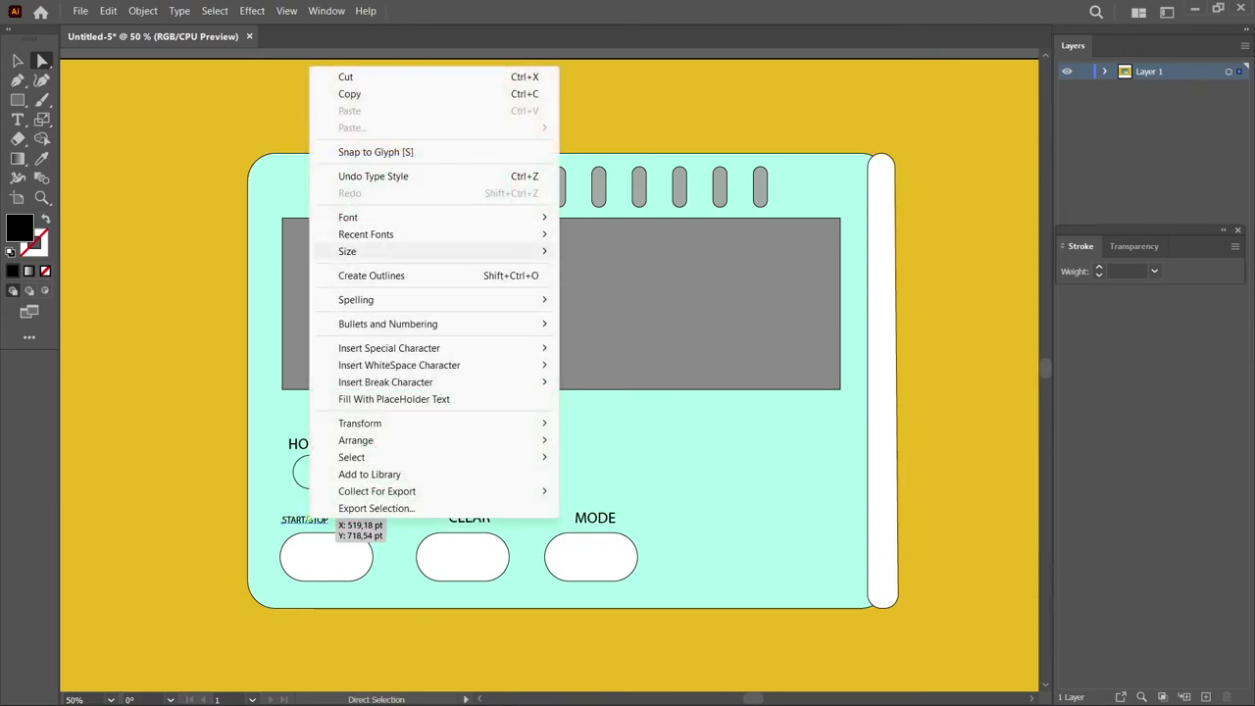
left_click(608, 411)
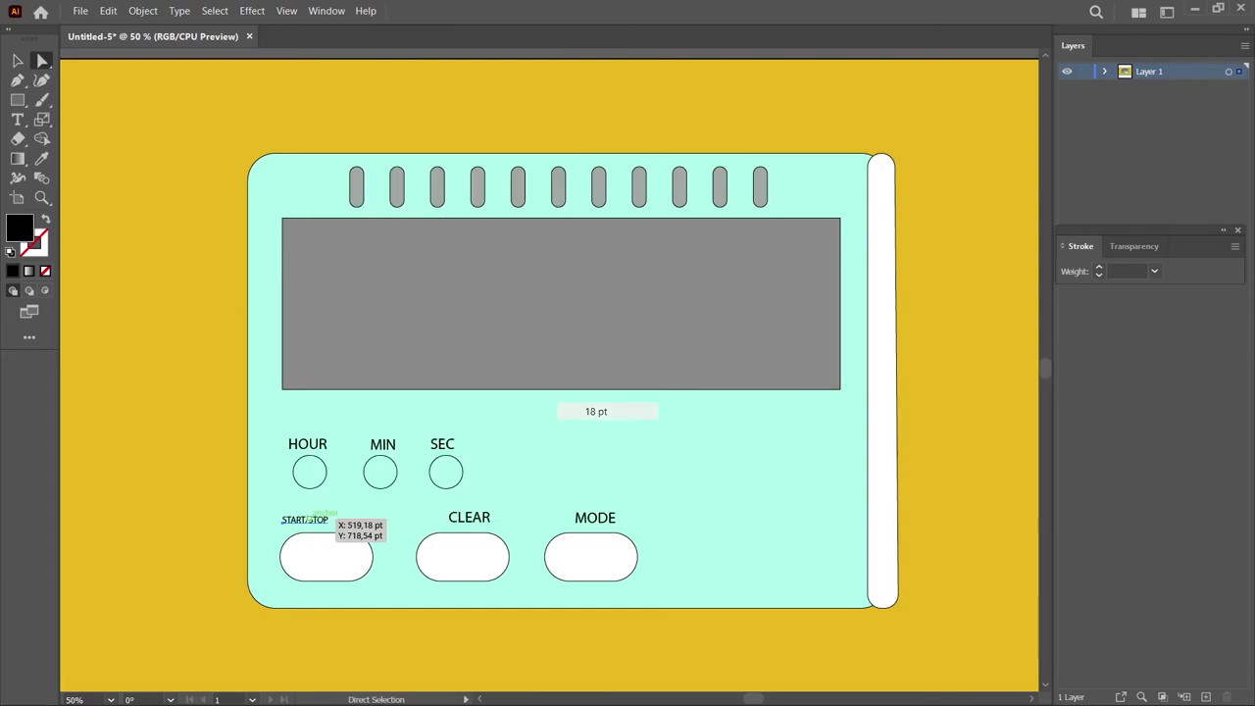
left_click_drag(341, 517, 354, 517)
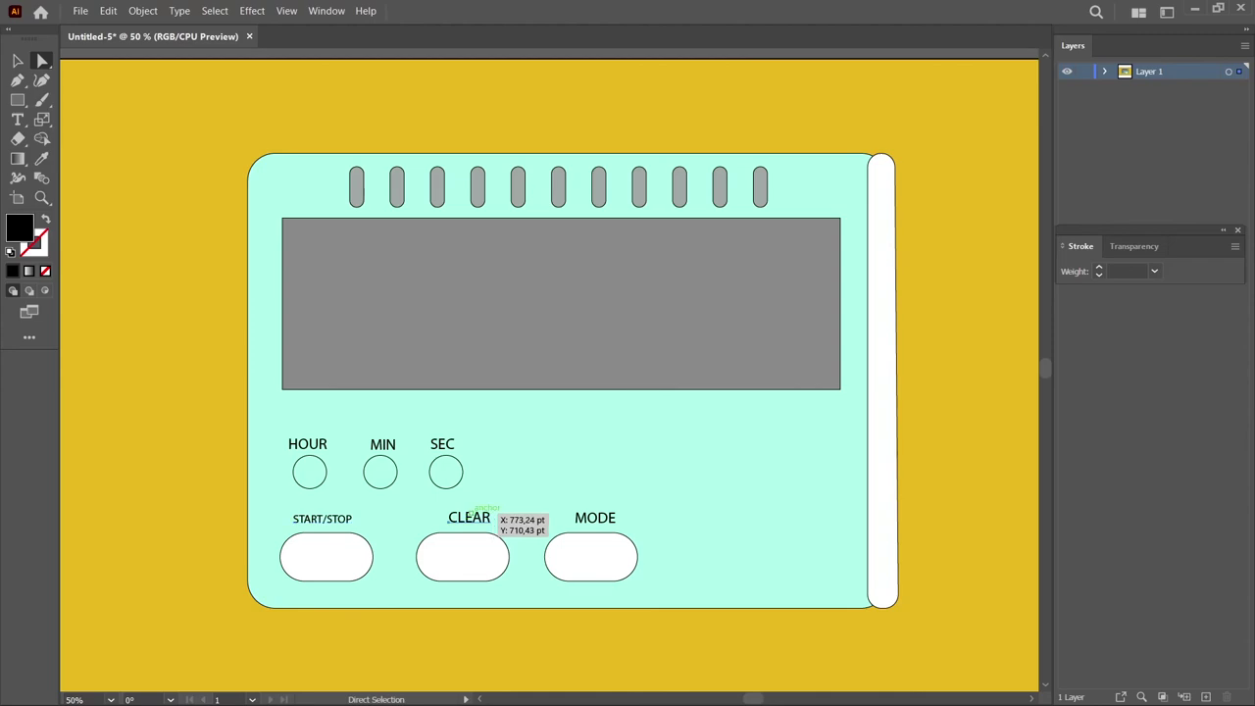
- Set the CLEAR and MODE labels to 18 pt, then zoom out to the whole artboard
right_click(472, 518)
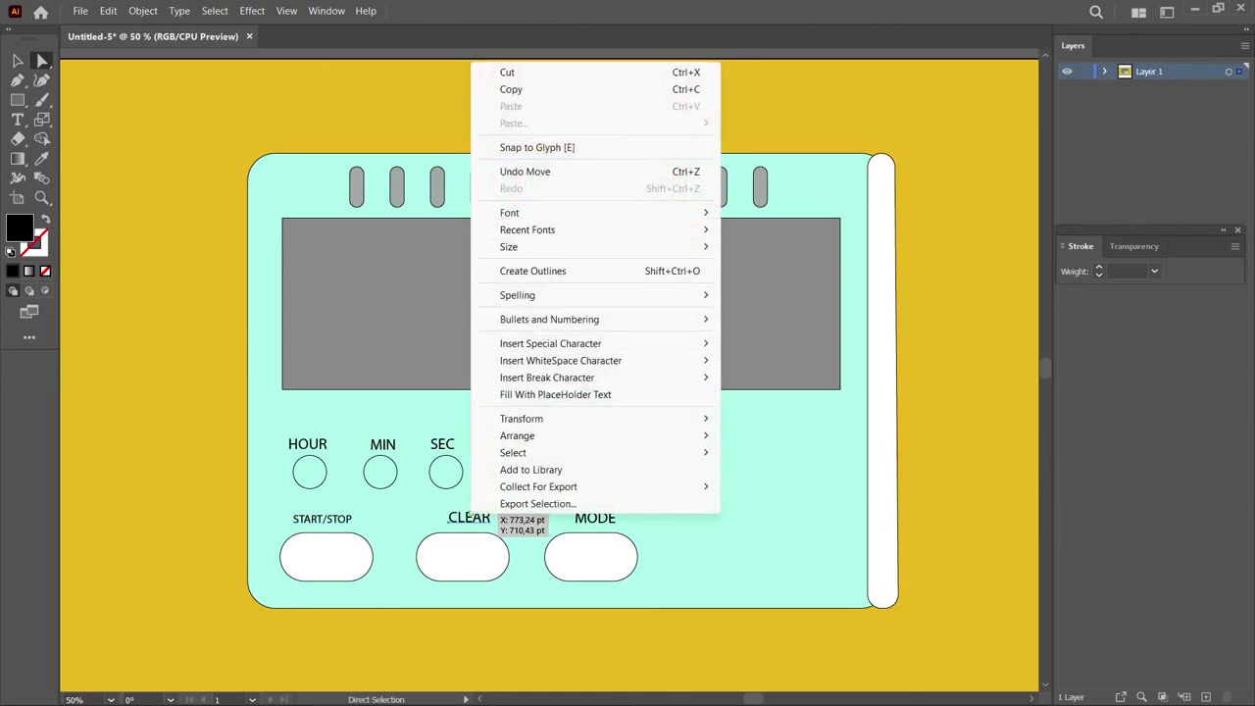
mouse_move(509, 247)
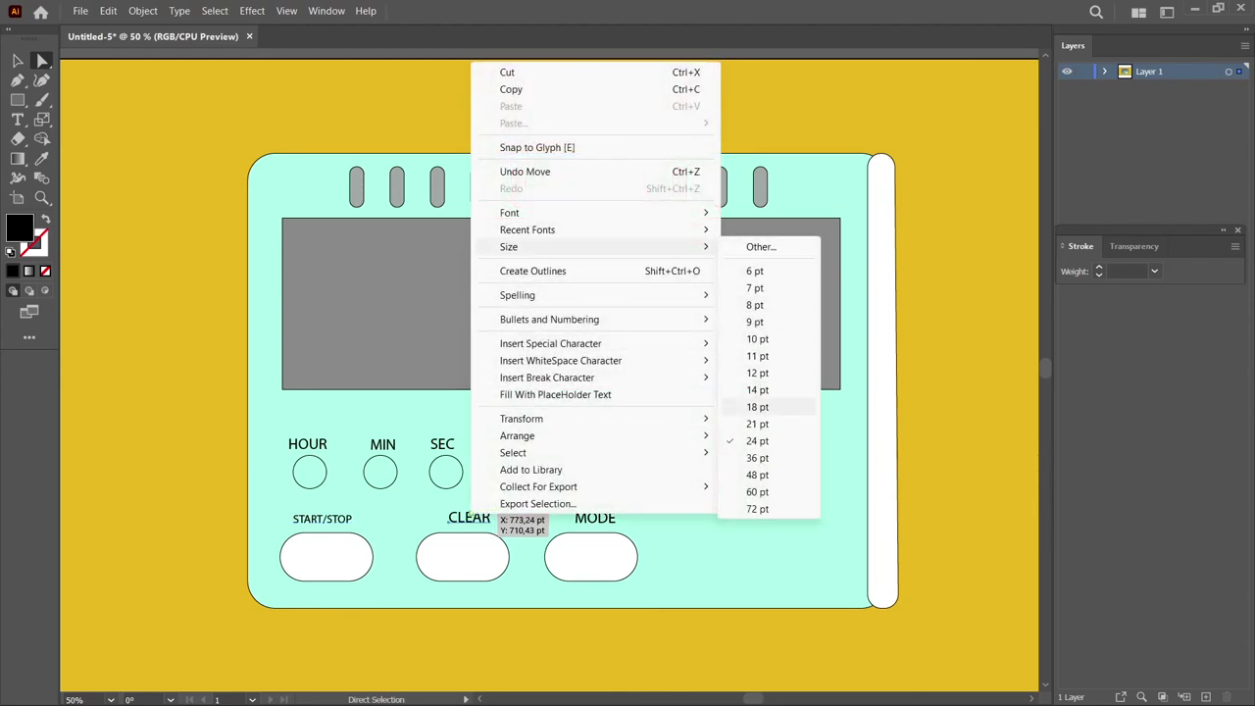
left_click(757, 389)
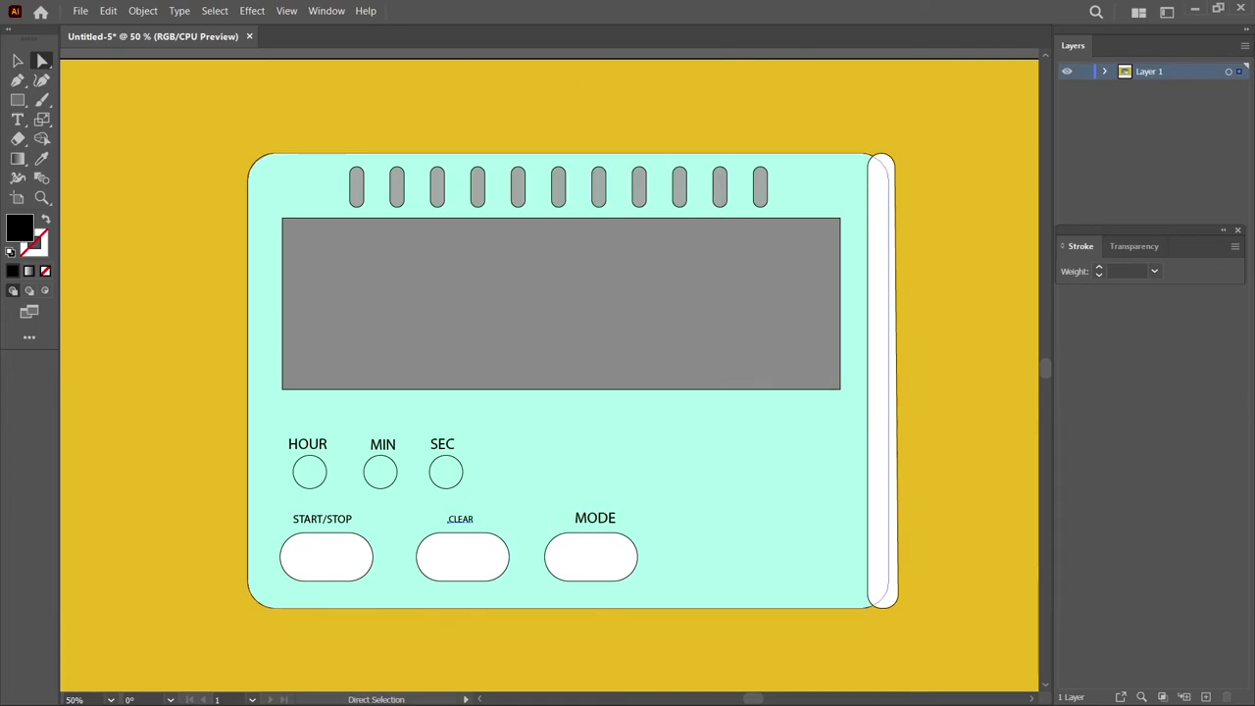
right_click(479, 519)
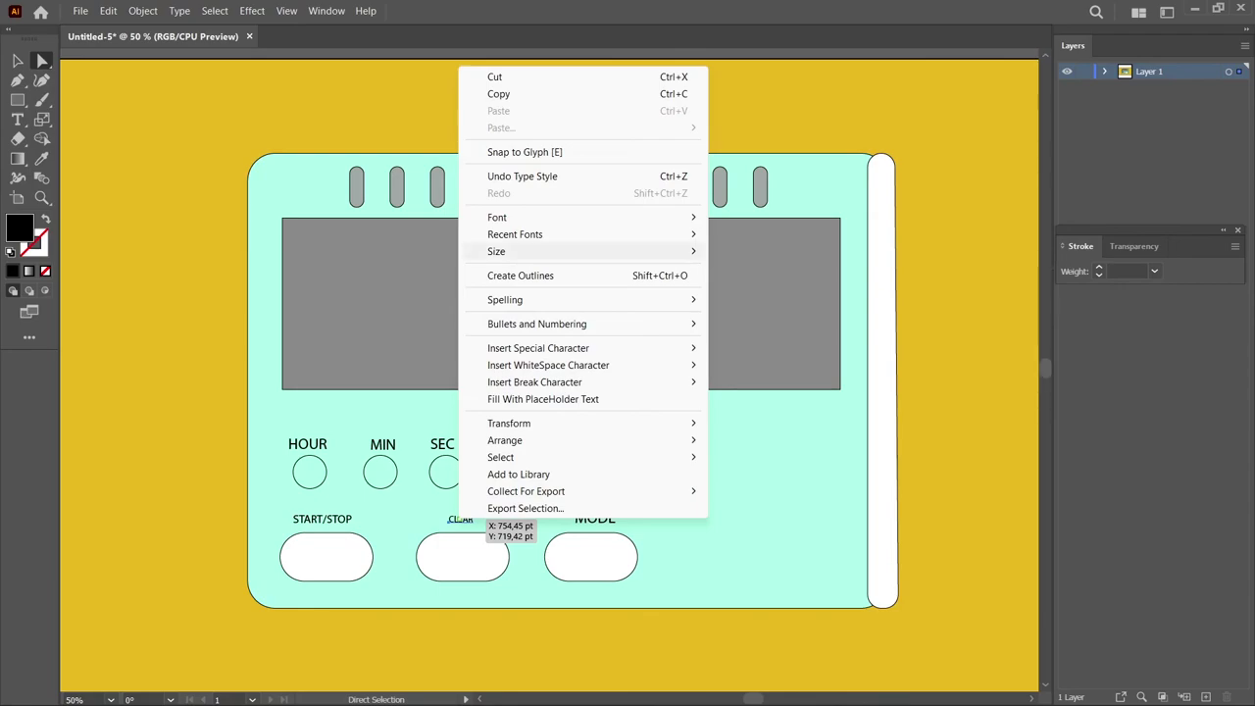
left_click(745, 411)
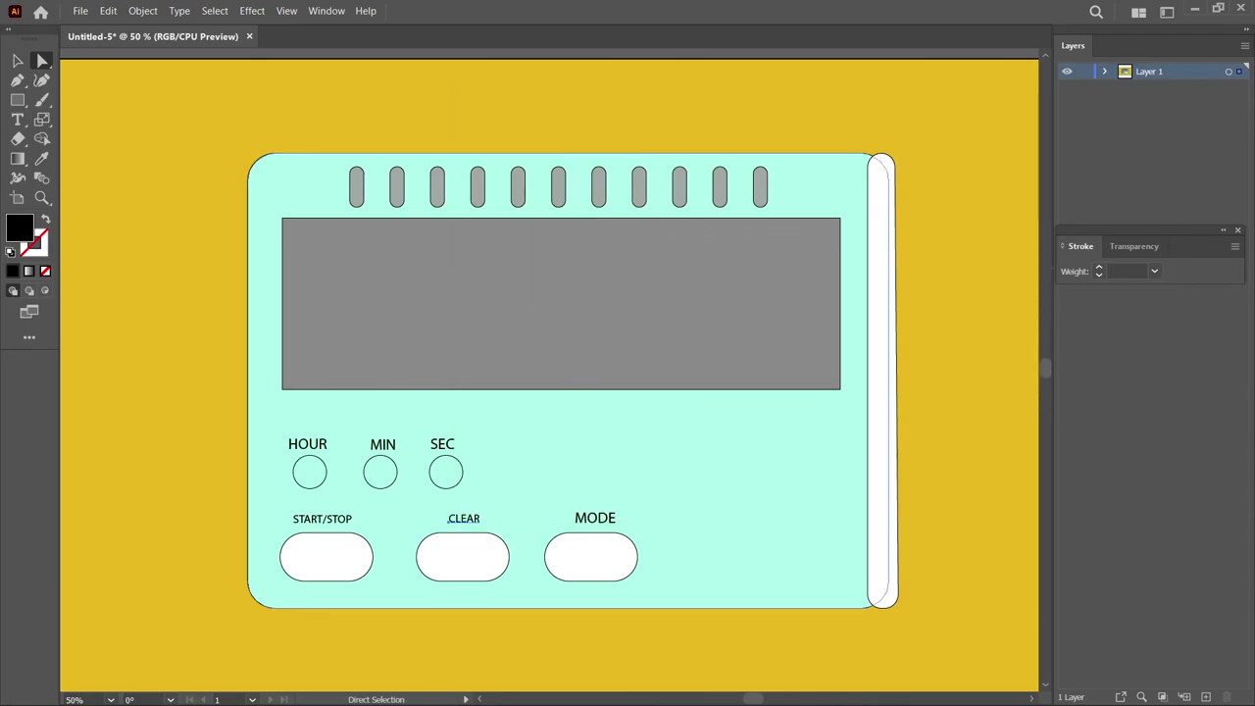
right_click(605, 520)
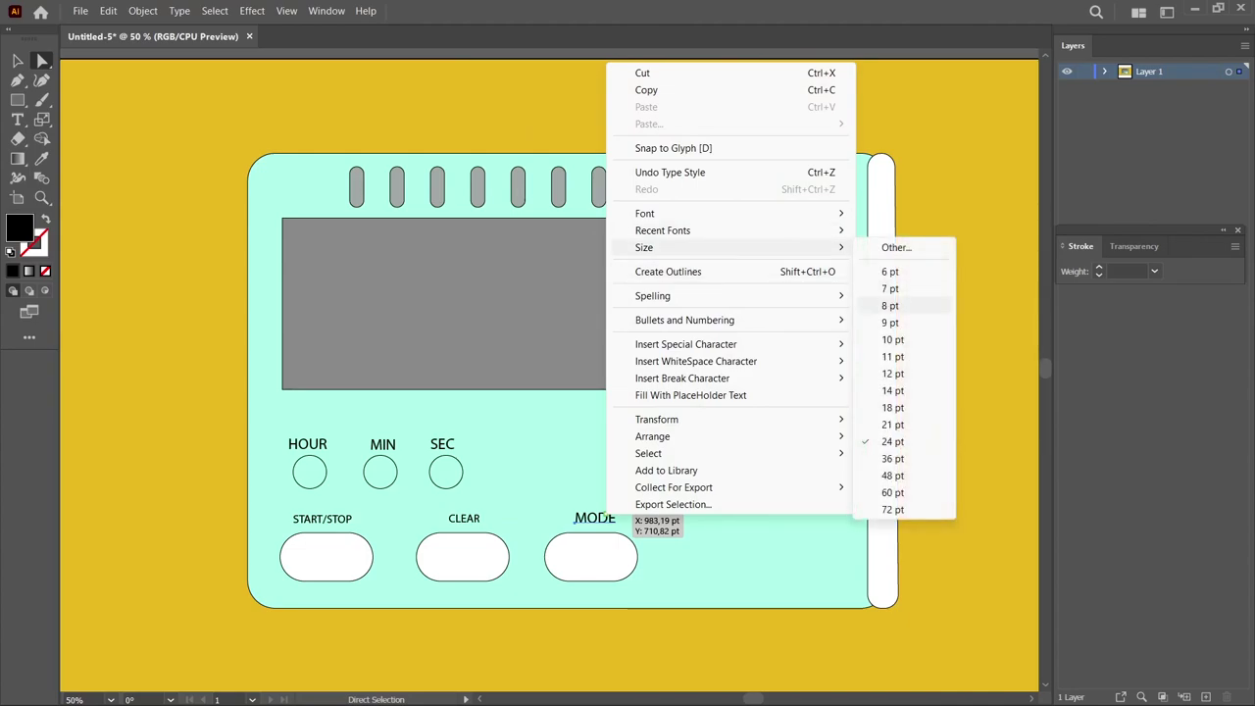
left_click(892, 407)
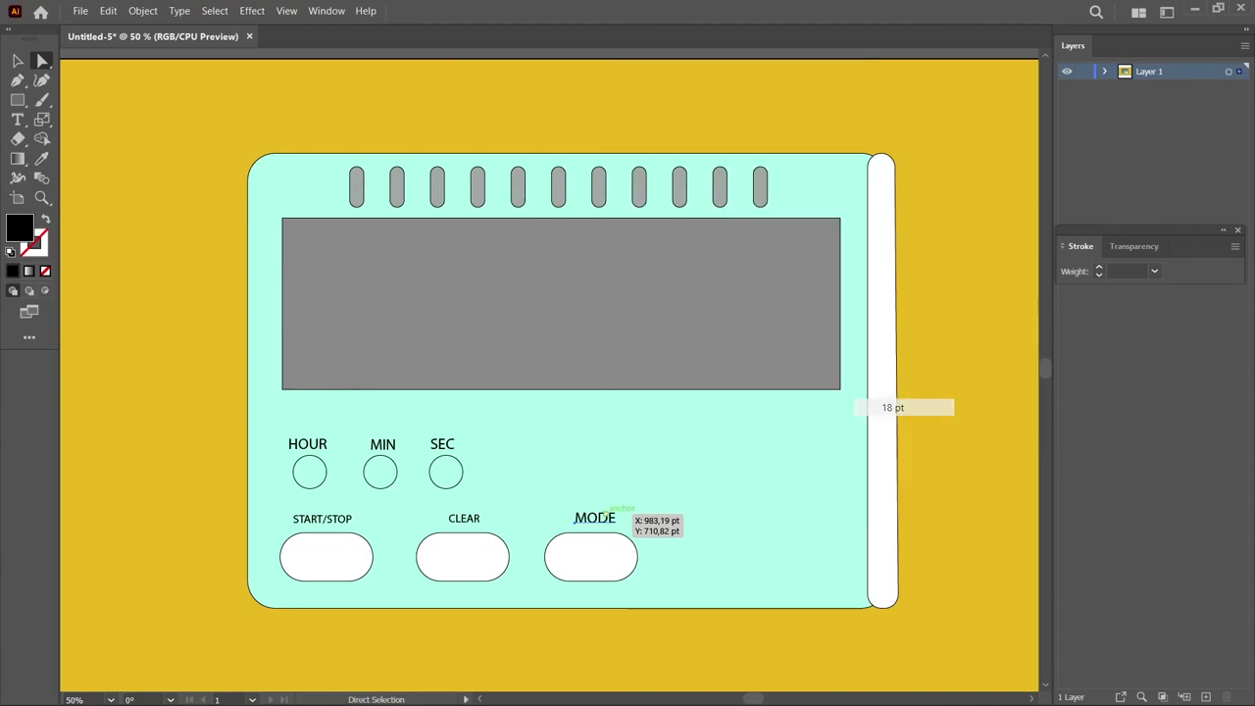
key("ctrl+shift+a")
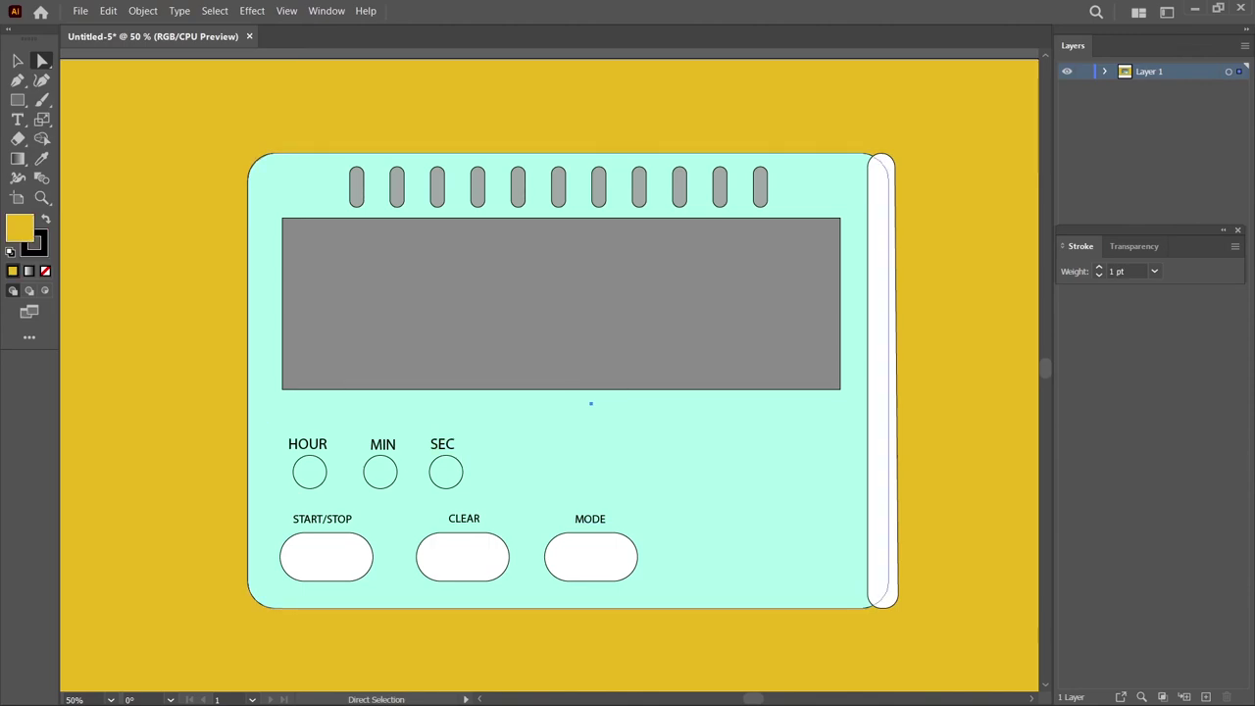
key("ctrl+minus")
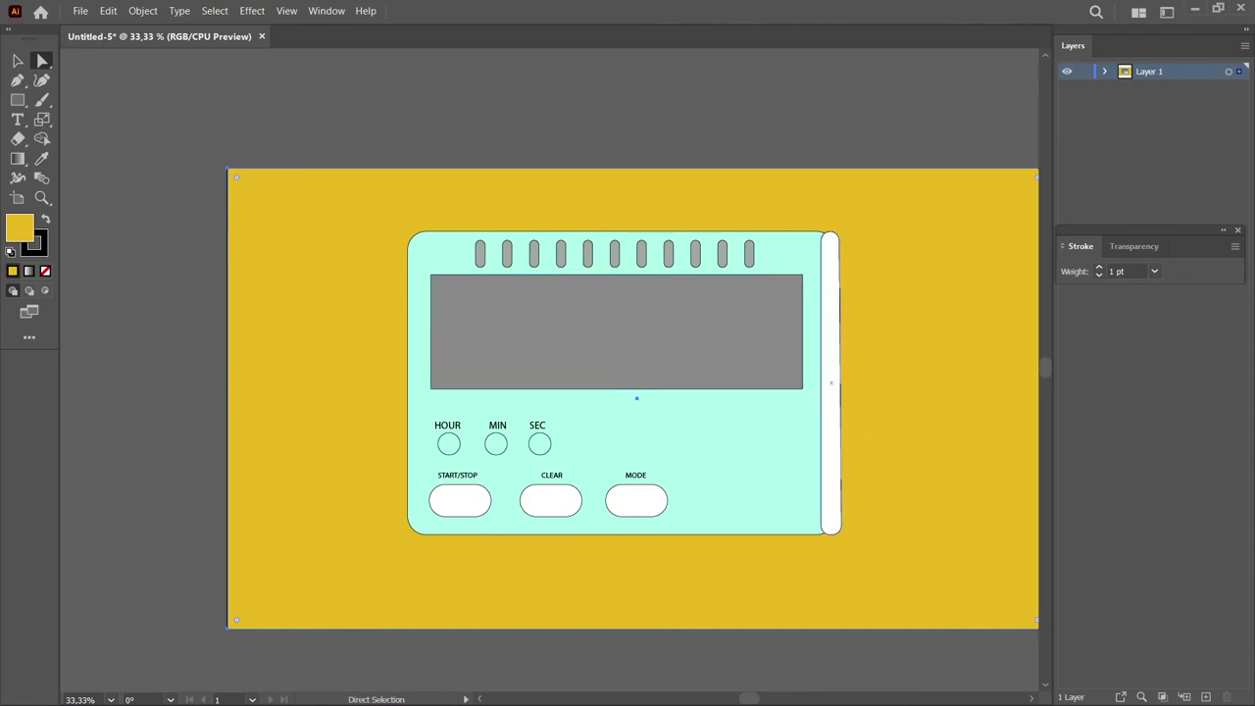
- Draw a text box on the gray display and replace the placeholder with the COUNT-UP label
scroll(632, 392, "down", 1)
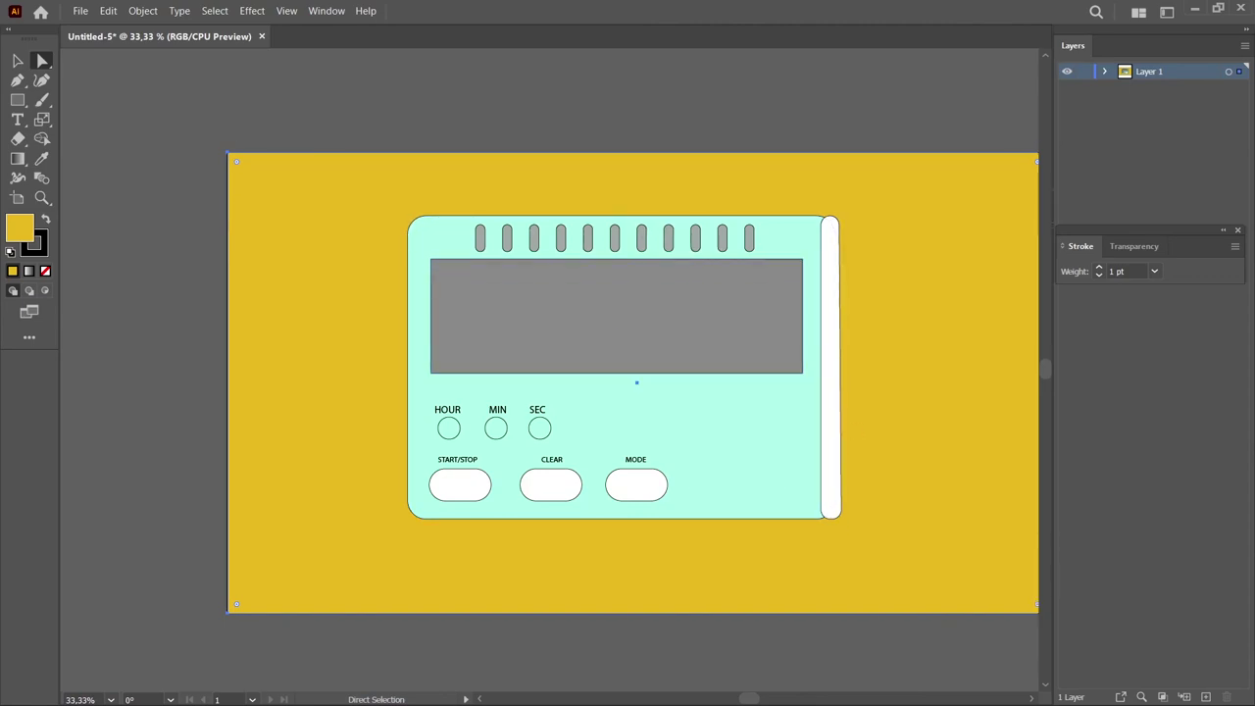
scroll(633, 390, "up", 1)
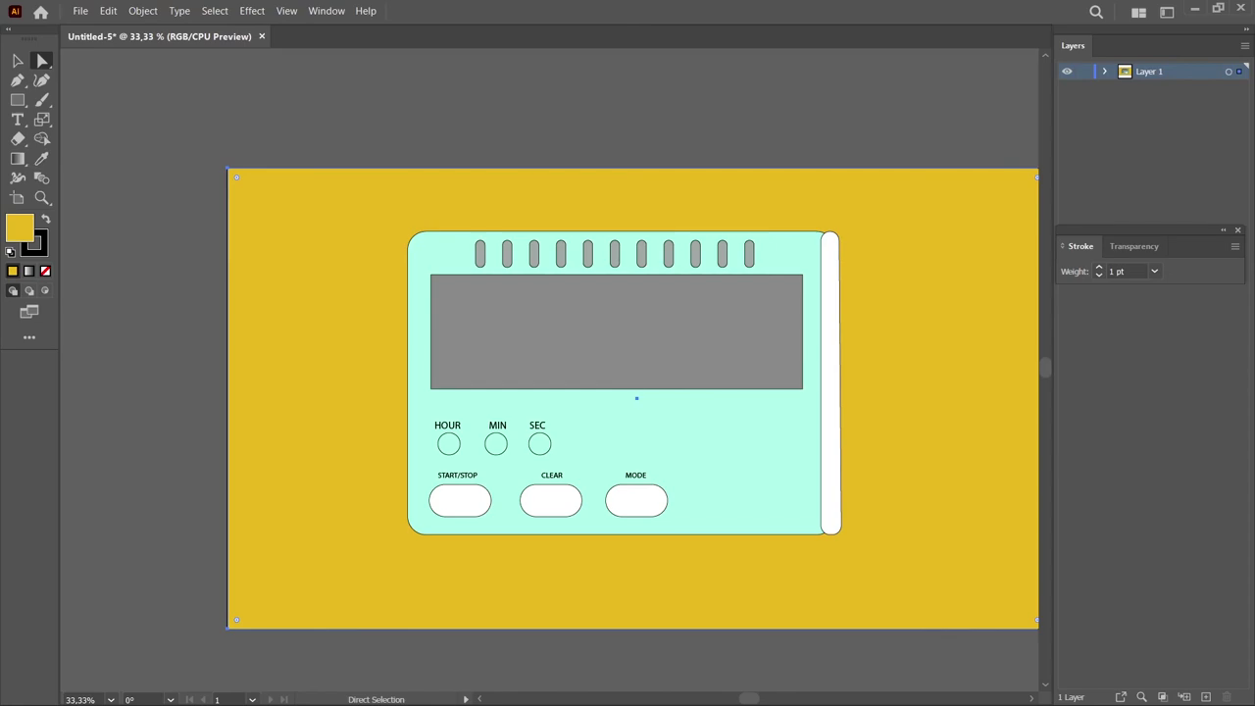
key("t")
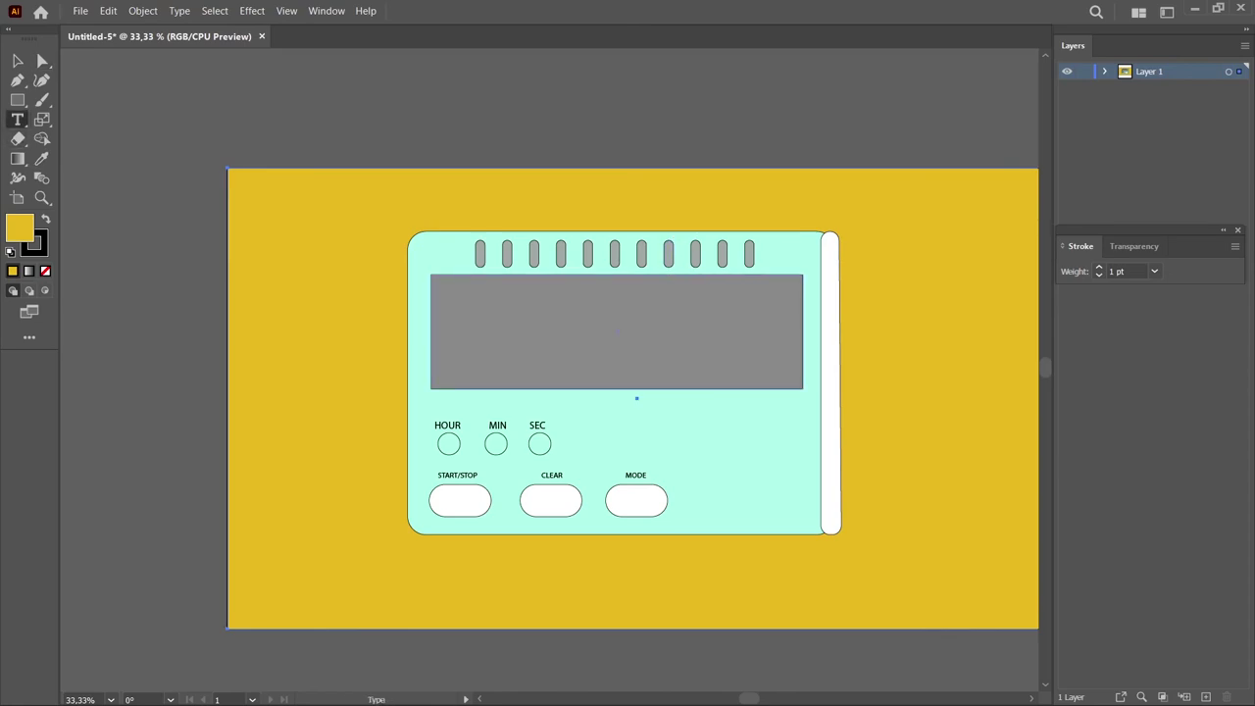
left_click_drag(672, 294, 773, 326)
key("BackSpace")
type("COUNT")
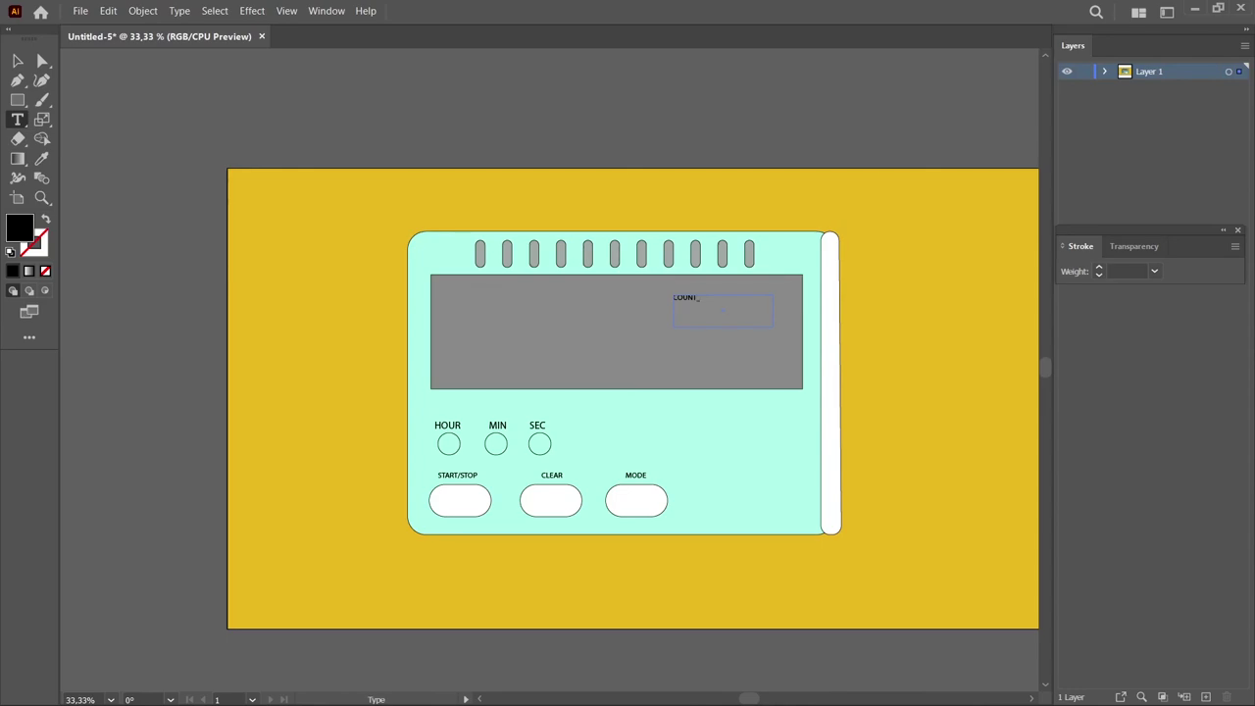
type("E")
key("Escape")
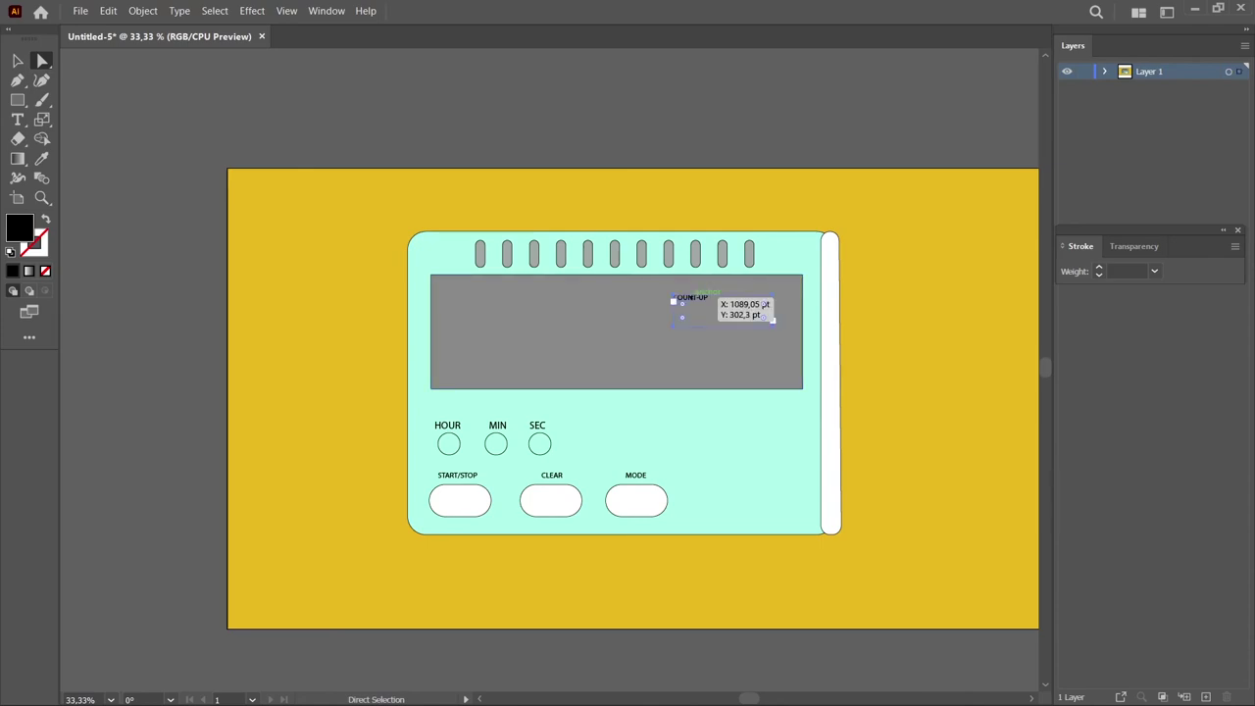
- Set COUNT-UP to 36 pt, move it to the display's upper right, and deselect it
right_click(691, 300)
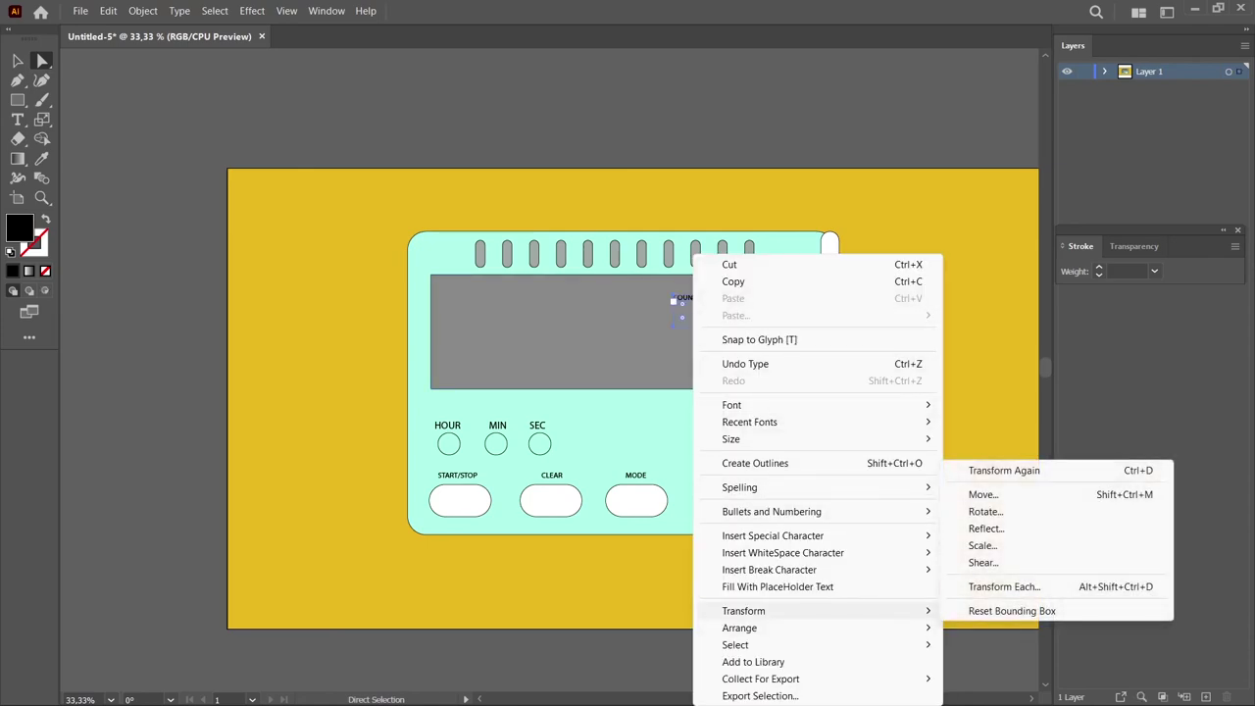
mouse_move(730, 438)
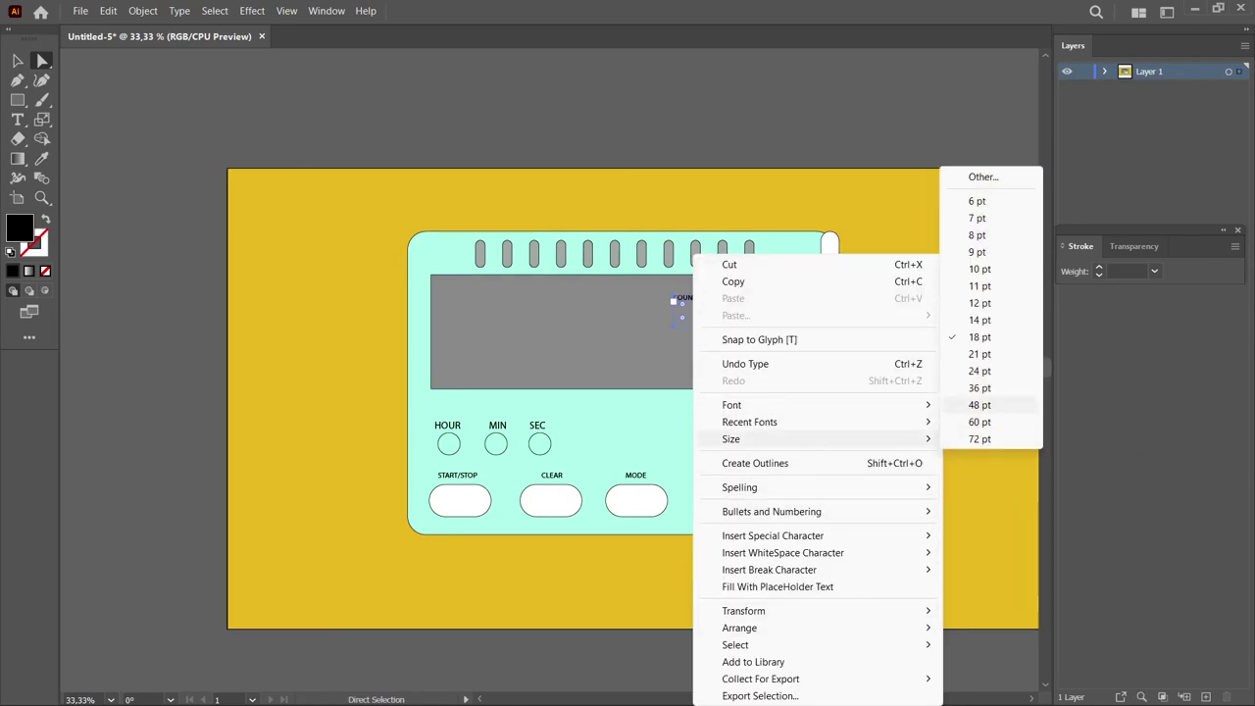
left_click(980, 387)
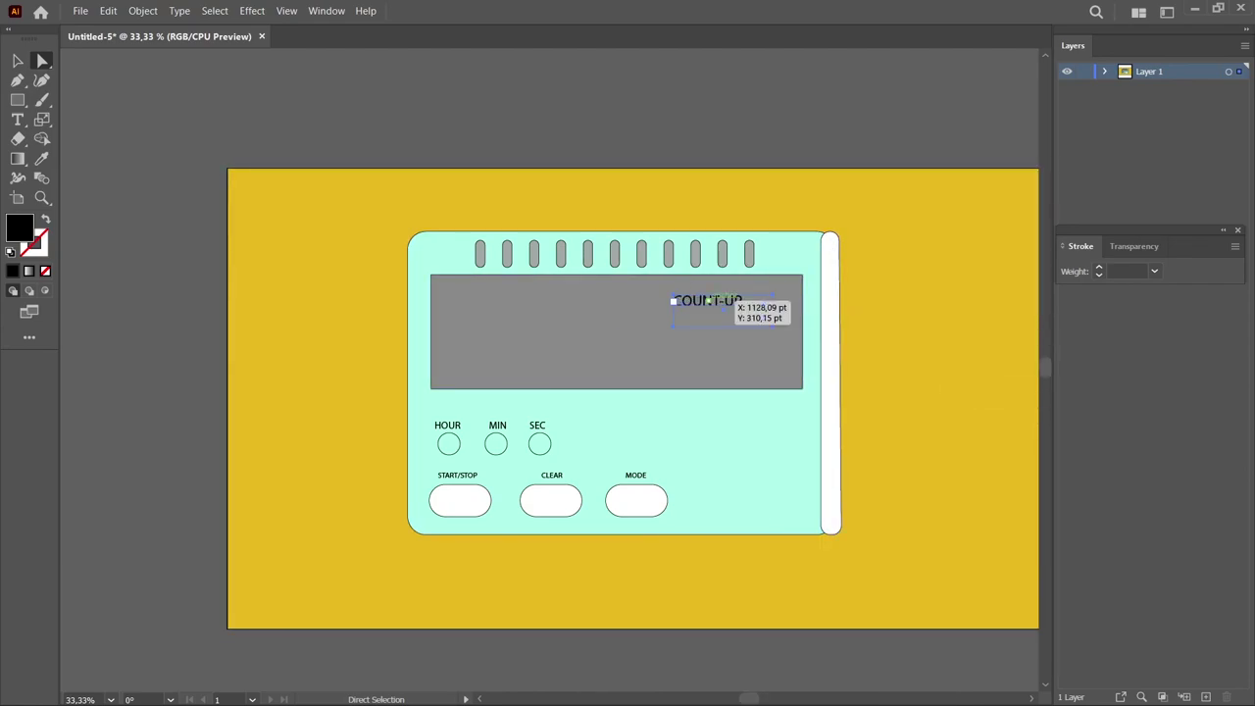
left_click_drag(733, 303, 836, 277)
key("ctrl+minus")
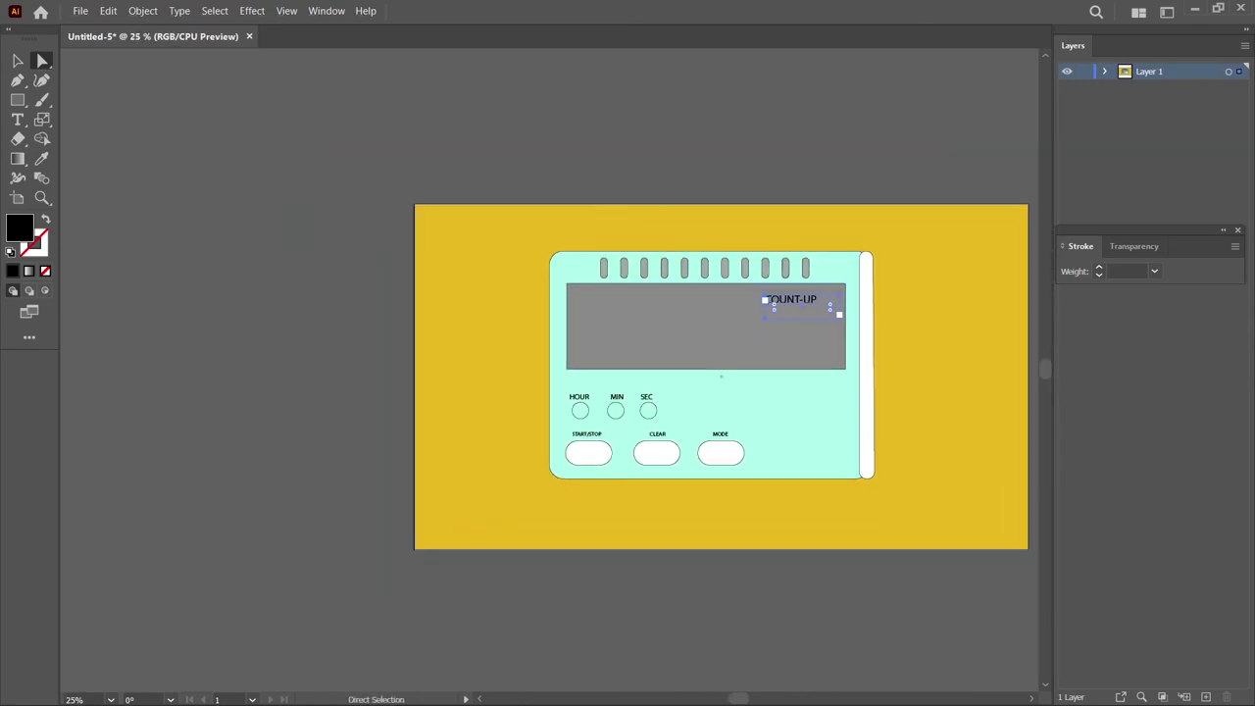
key("ctrl+shift+a")
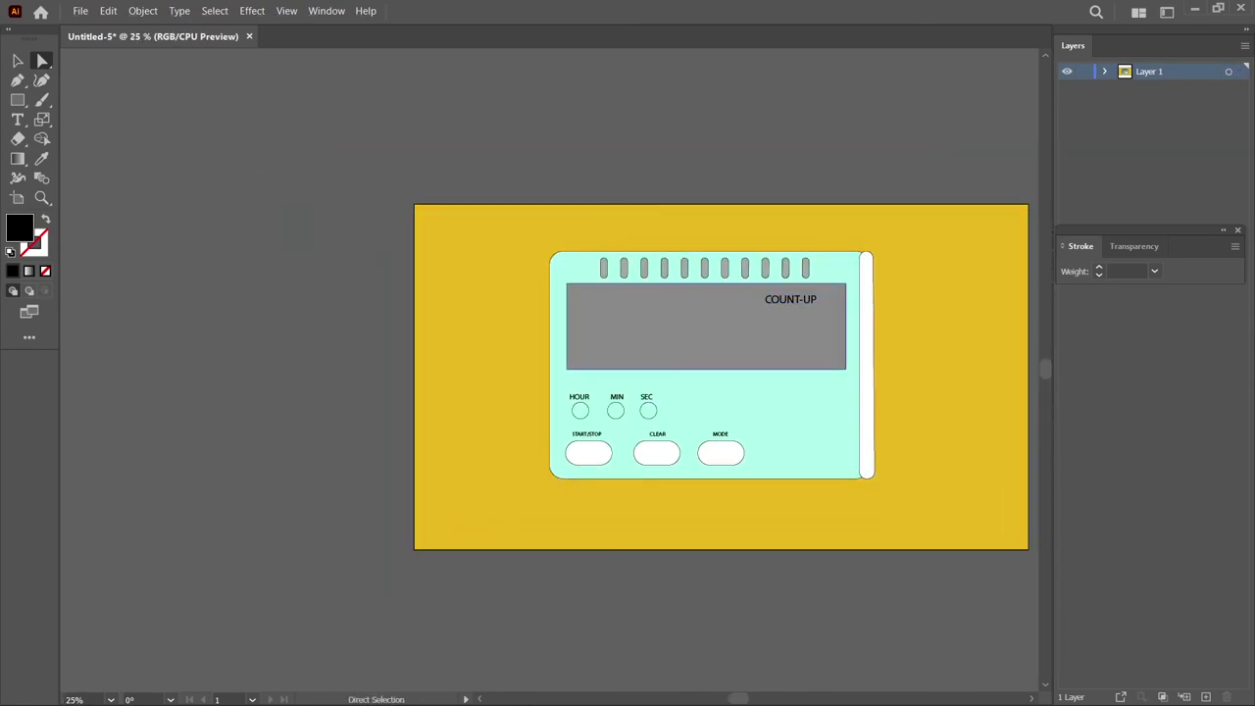
key("ctrl+plus")
key("ctrl+minus")
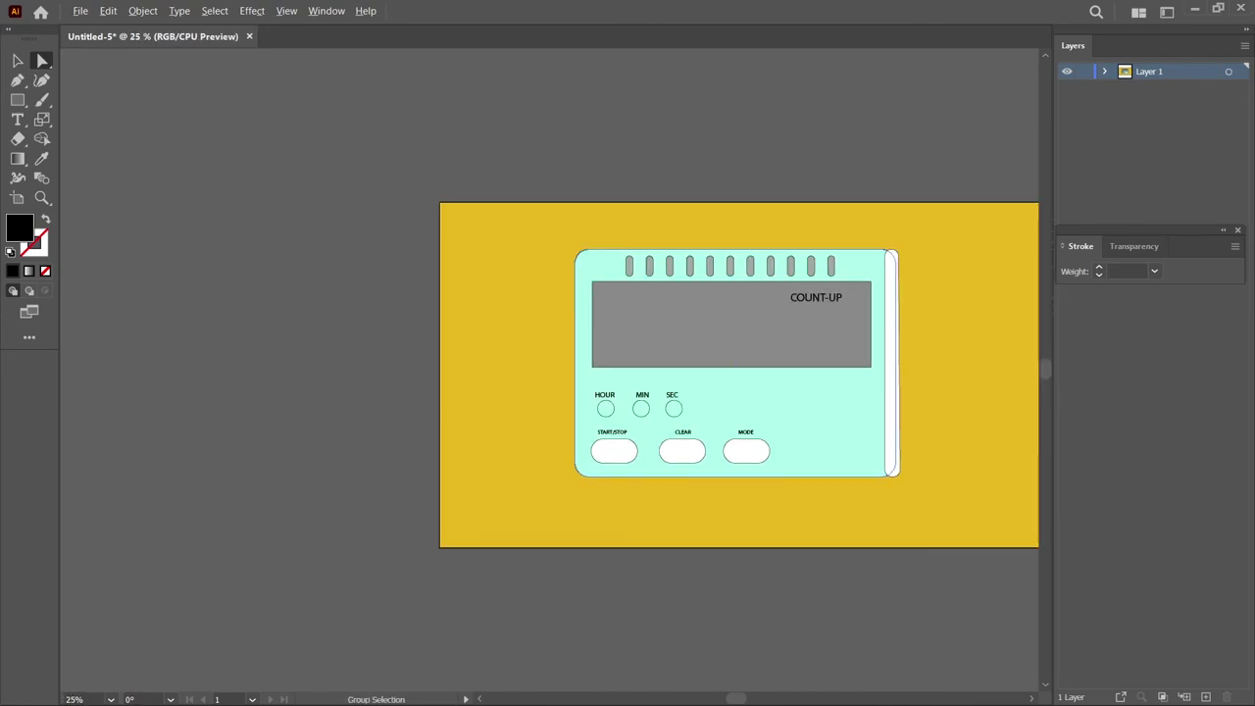
mouse_move(721, 376)
left_mouse_down()
mouse_move(527, 342)
mouse_move(583, 367)
left_mouse_up()
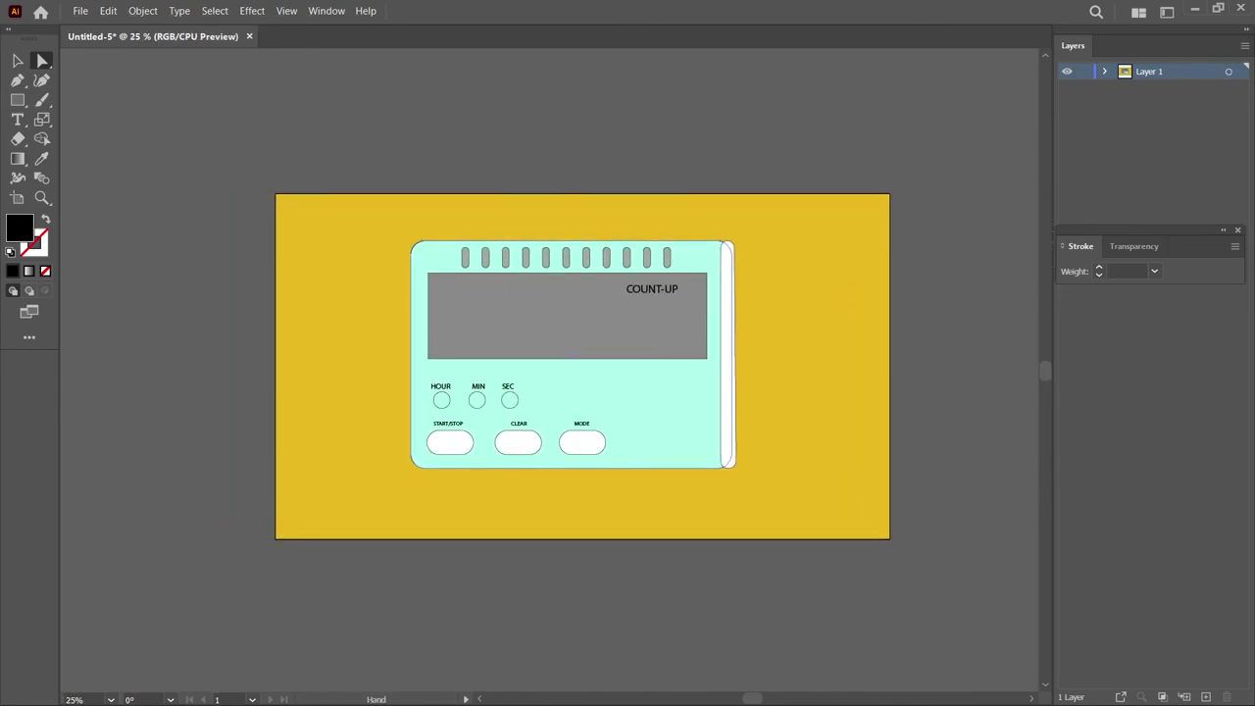